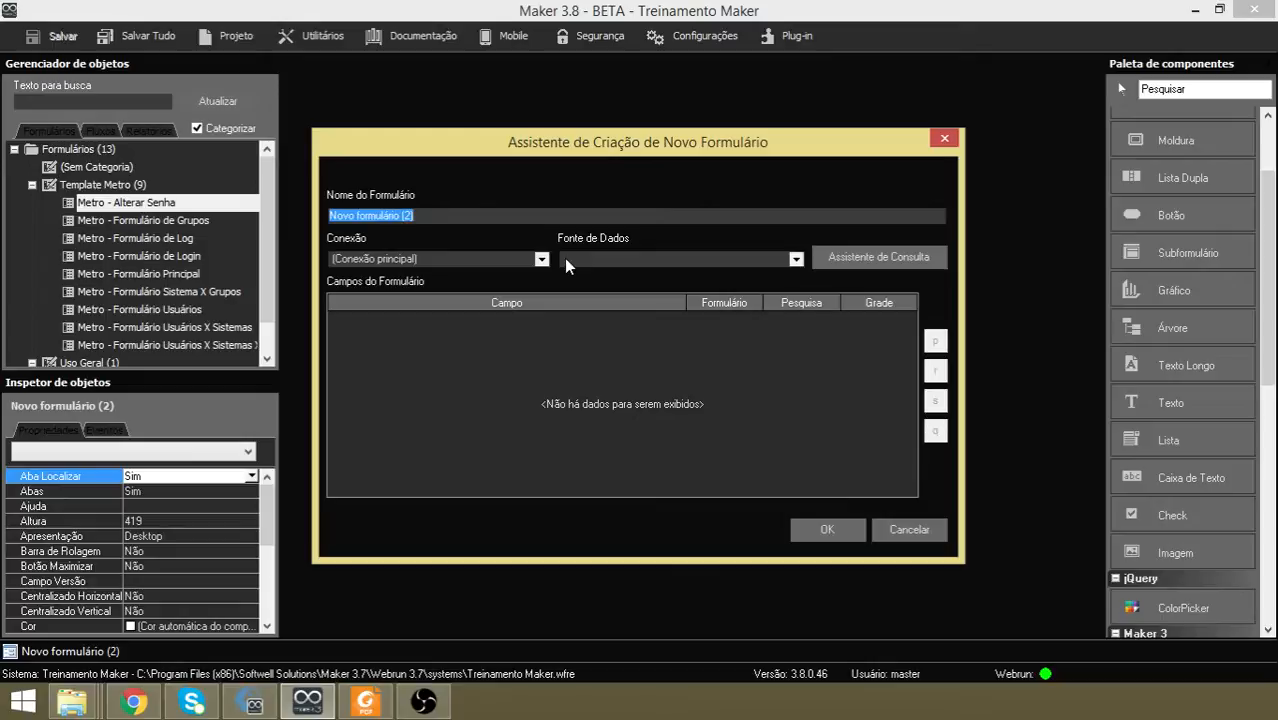
Enter 'Cadastro de Clientes' as the form name in the new-form wizard and confirm.
type("cADA")
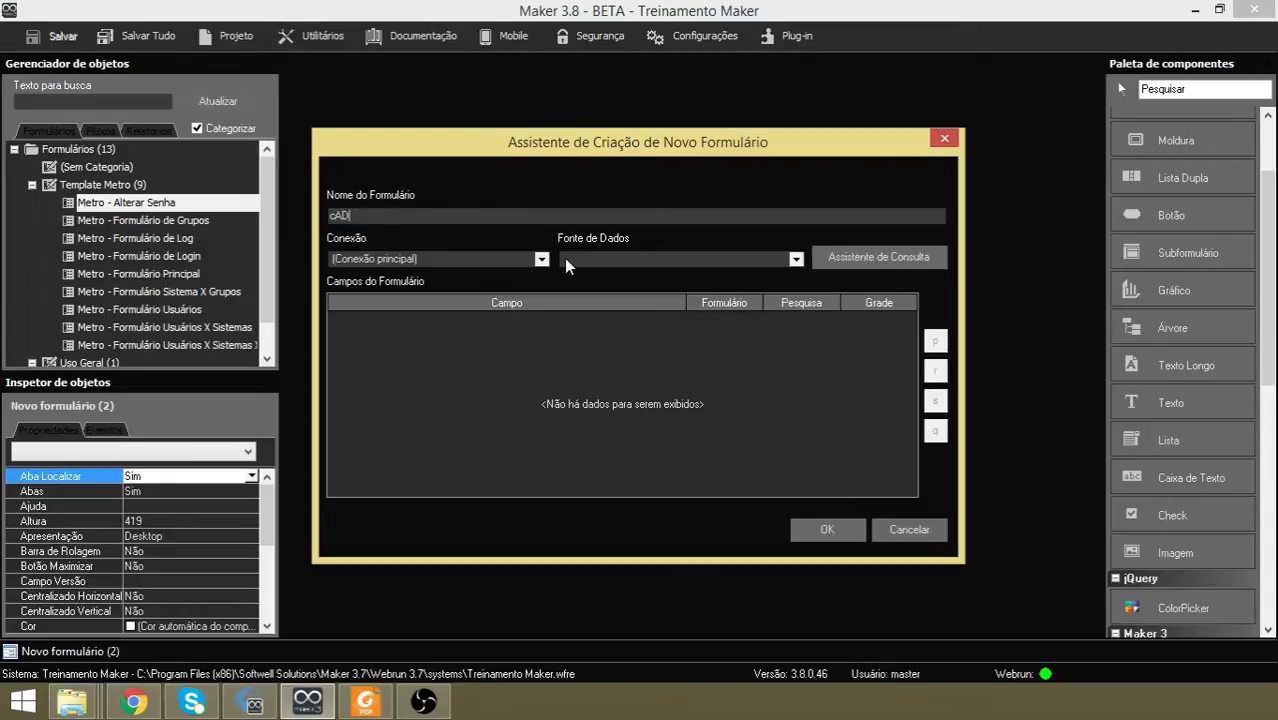
key("BackSpace")
key("BackSpace")
key("BackSpace")
type("Cadastro de Clien")
left_click(827, 529)
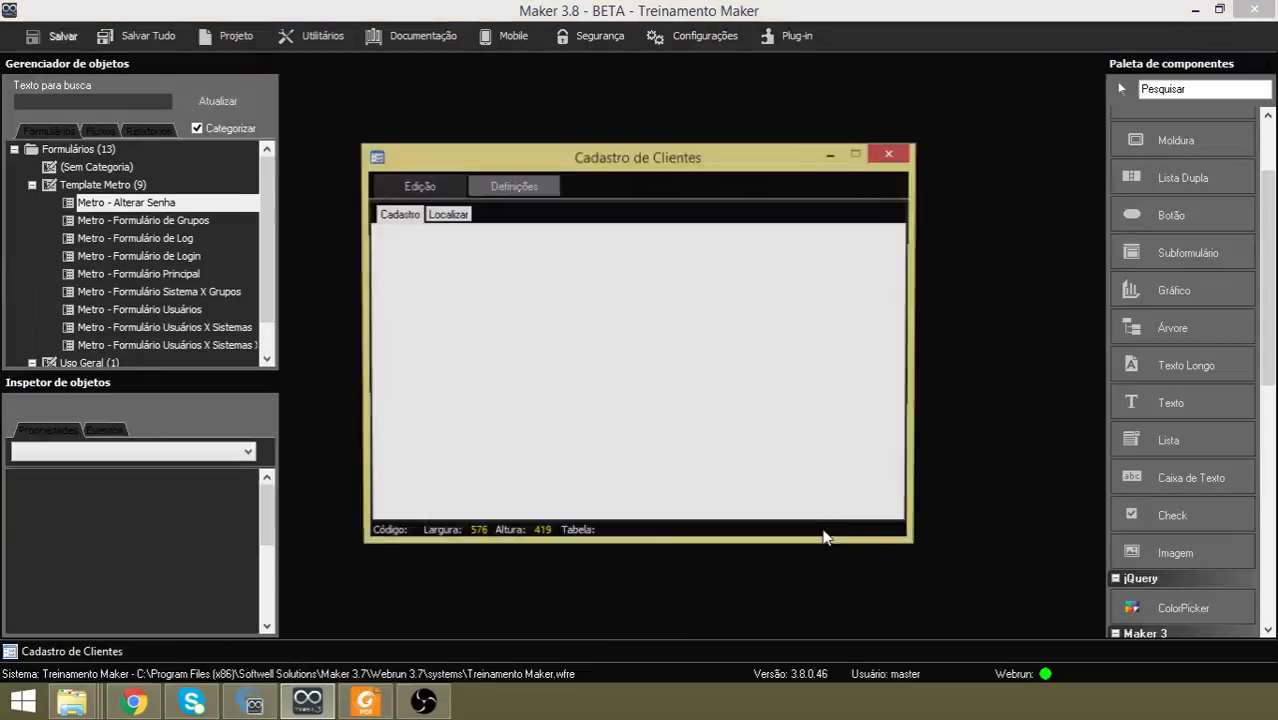
Move the Cadastro de Clientes form window higher and pick Caixa de Texto from the palette.
left_click_drag(626, 161, 620, 113)
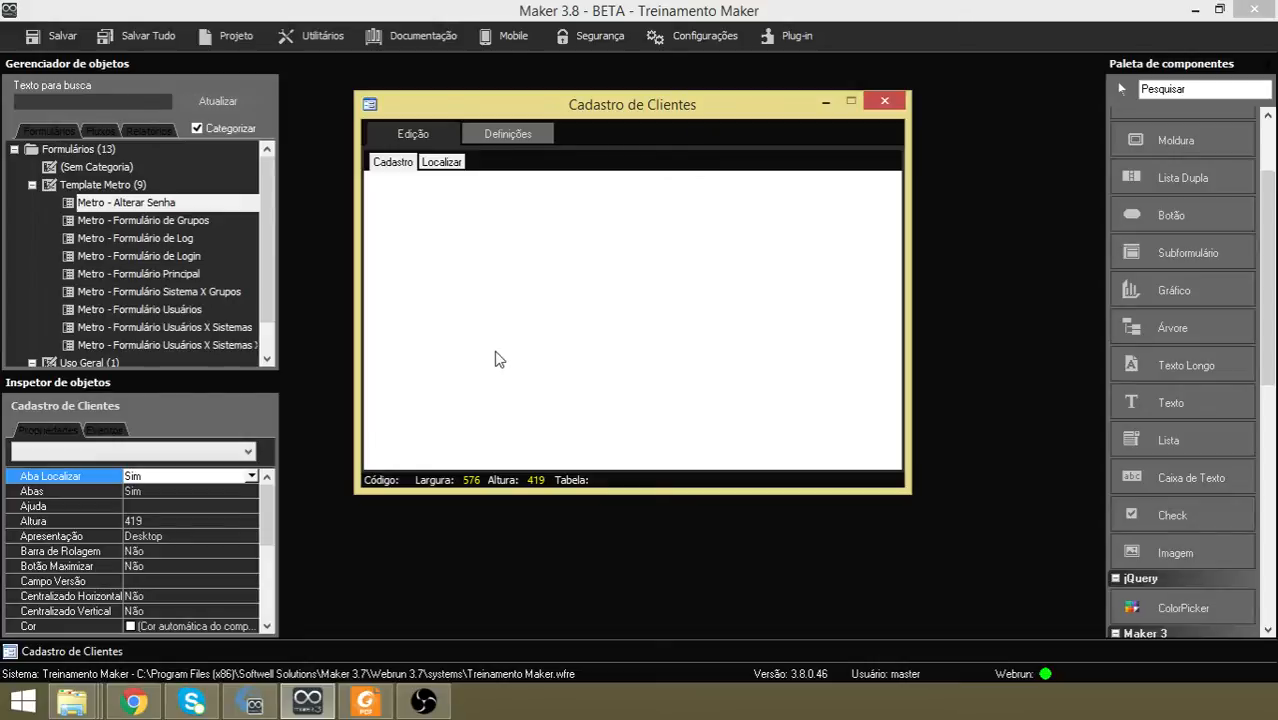
left_click(475, 548)
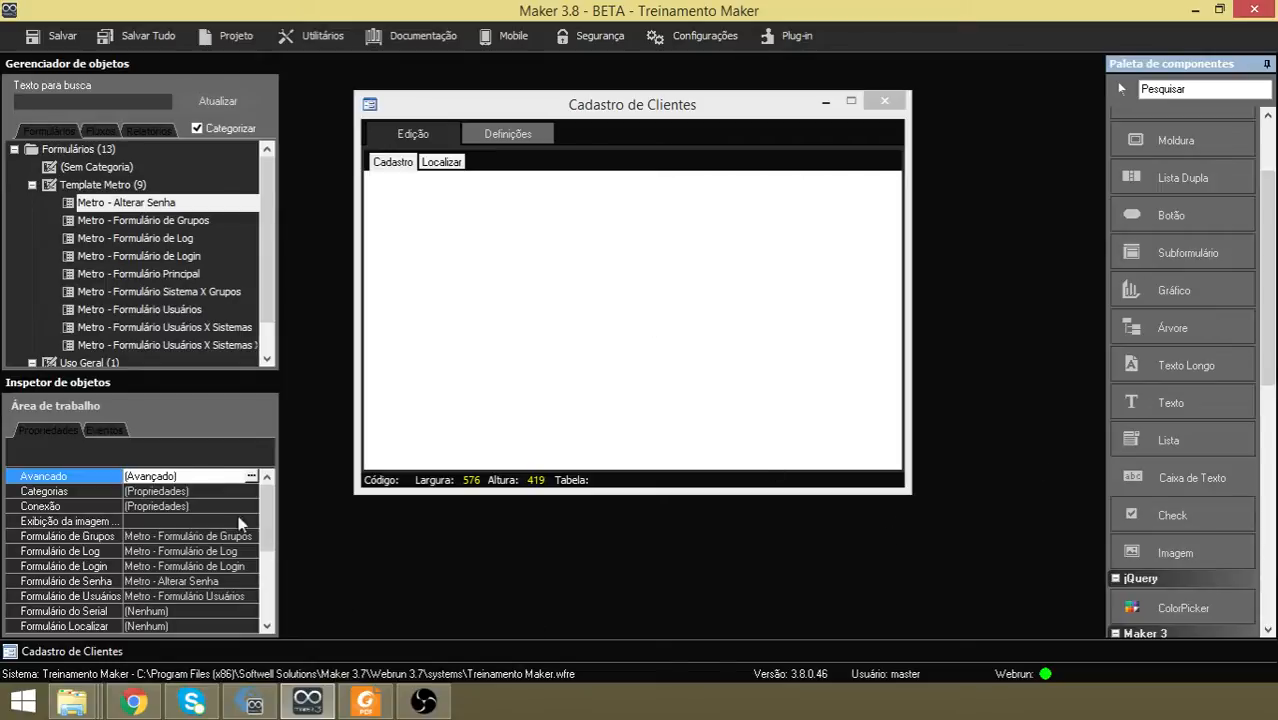
left_click(536, 380)
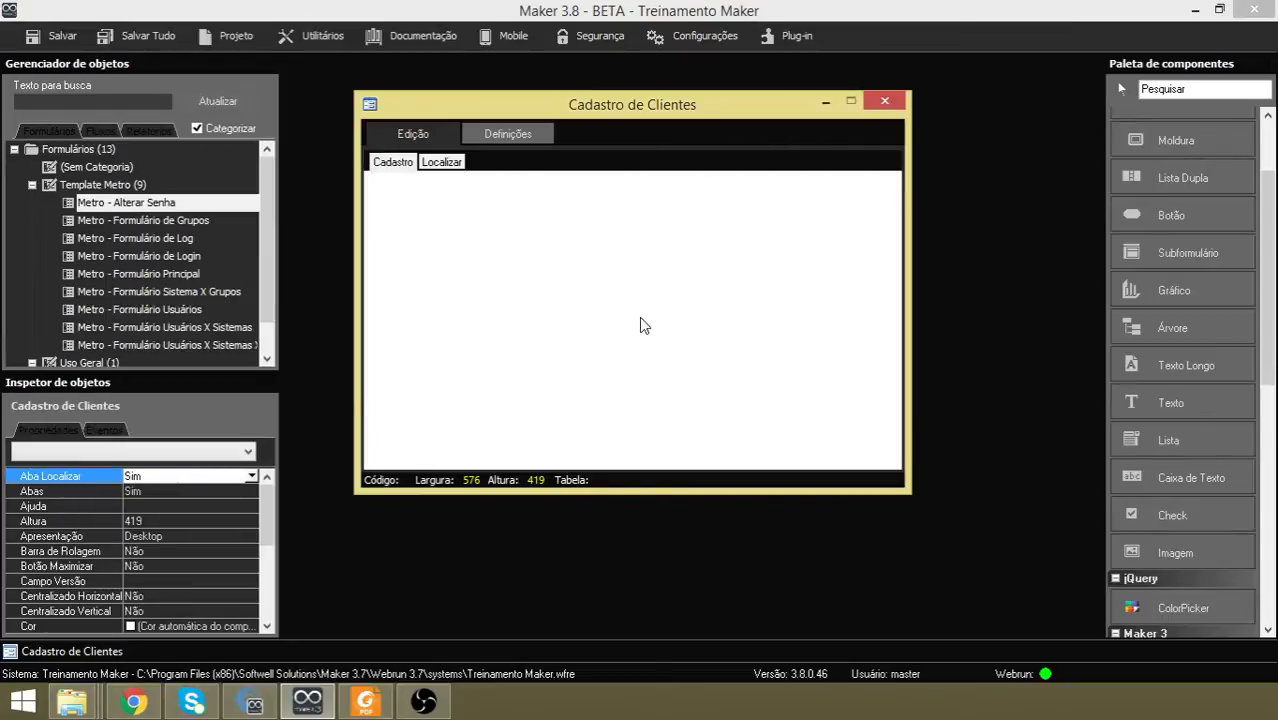
left_click(1208, 478)
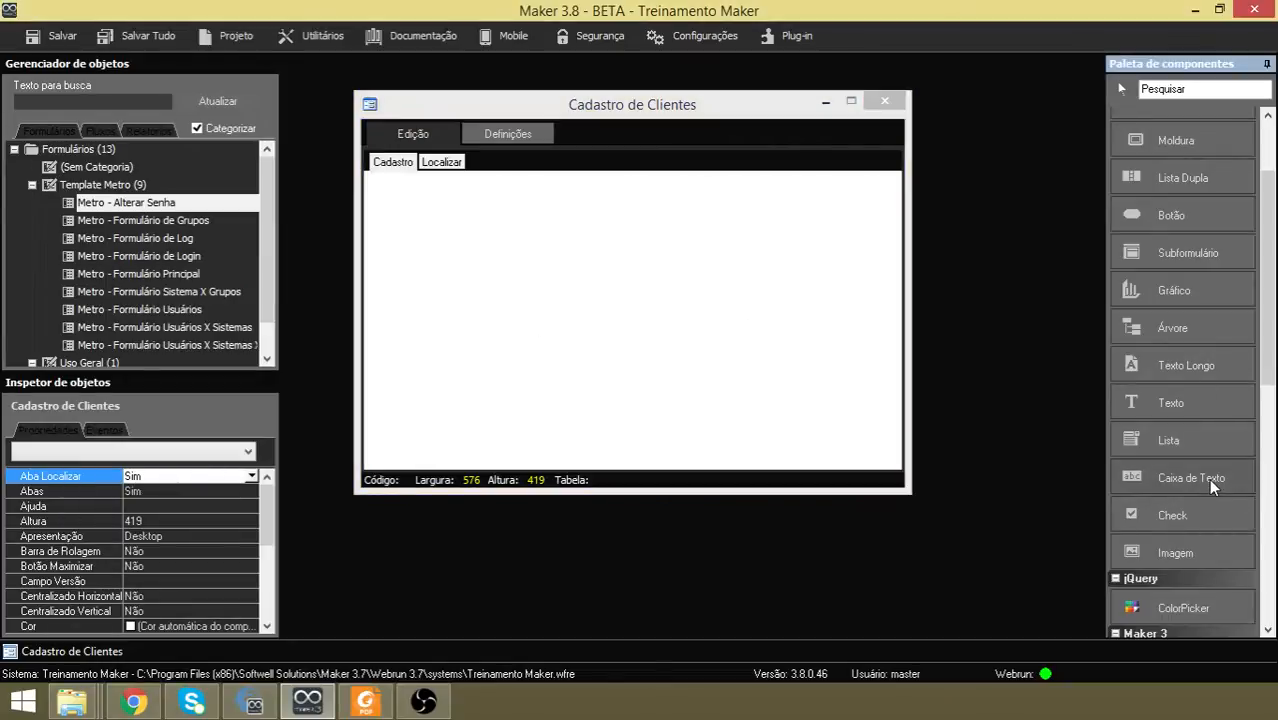
Place a text box near the form's top-left and set its Descrição to Nome.
left_click(437, 233)
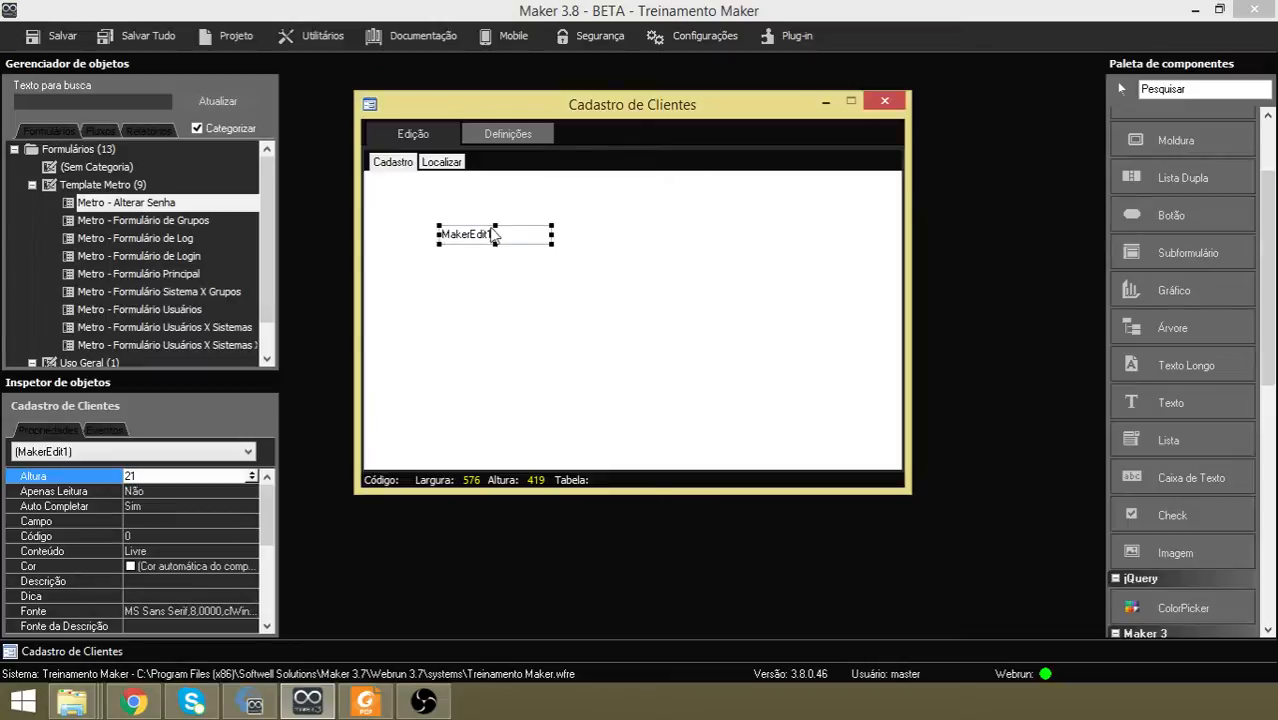
left_click_drag(488, 238, 460, 224)
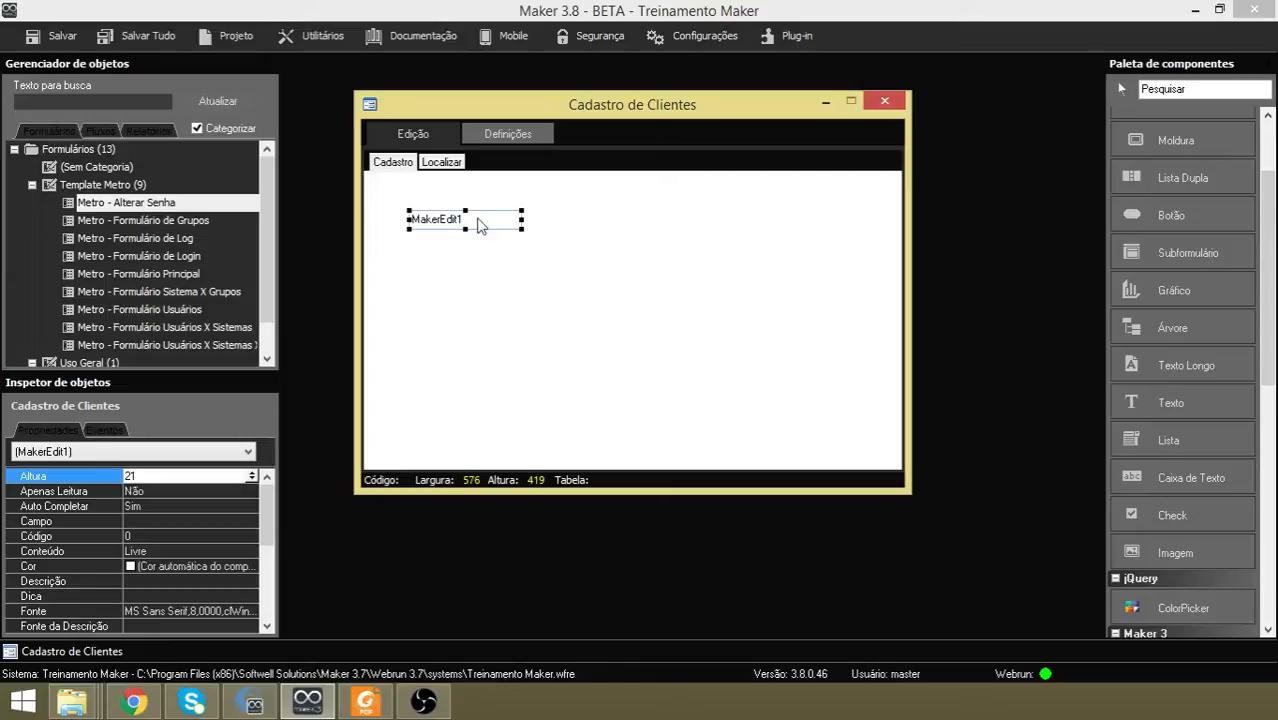
left_click(266, 507)
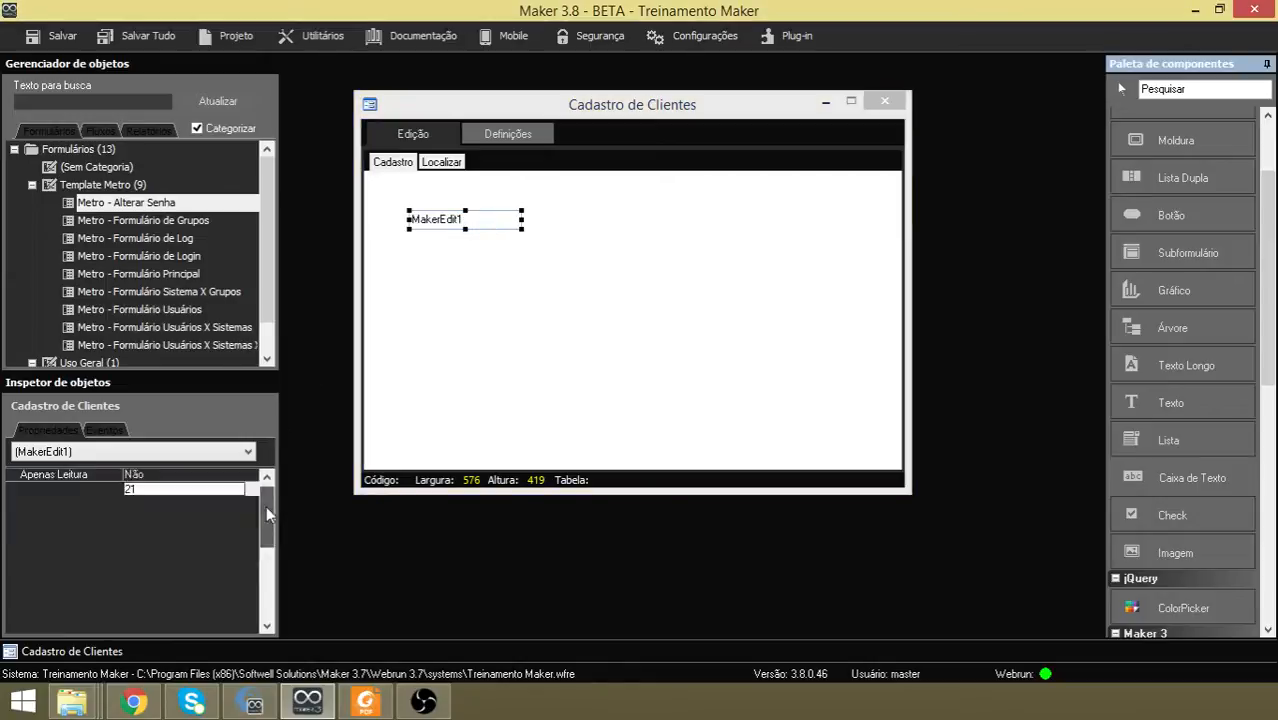
mouse_move(266, 507)
left_mouse_down()
mouse_move(276, 590)
mouse_move(269, 483)
left_mouse_up()
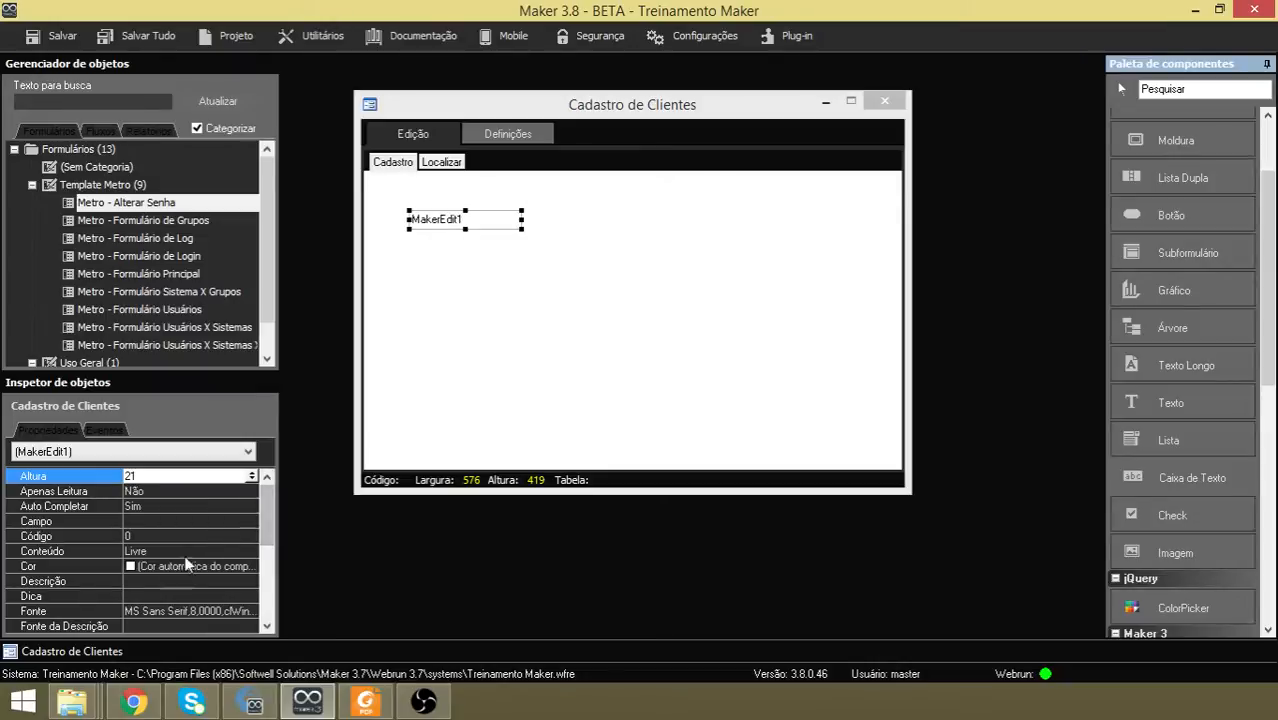
mouse_move(267, 520)
left_mouse_down()
mouse_move(270, 532)
mouse_move(266, 521)
left_mouse_up()
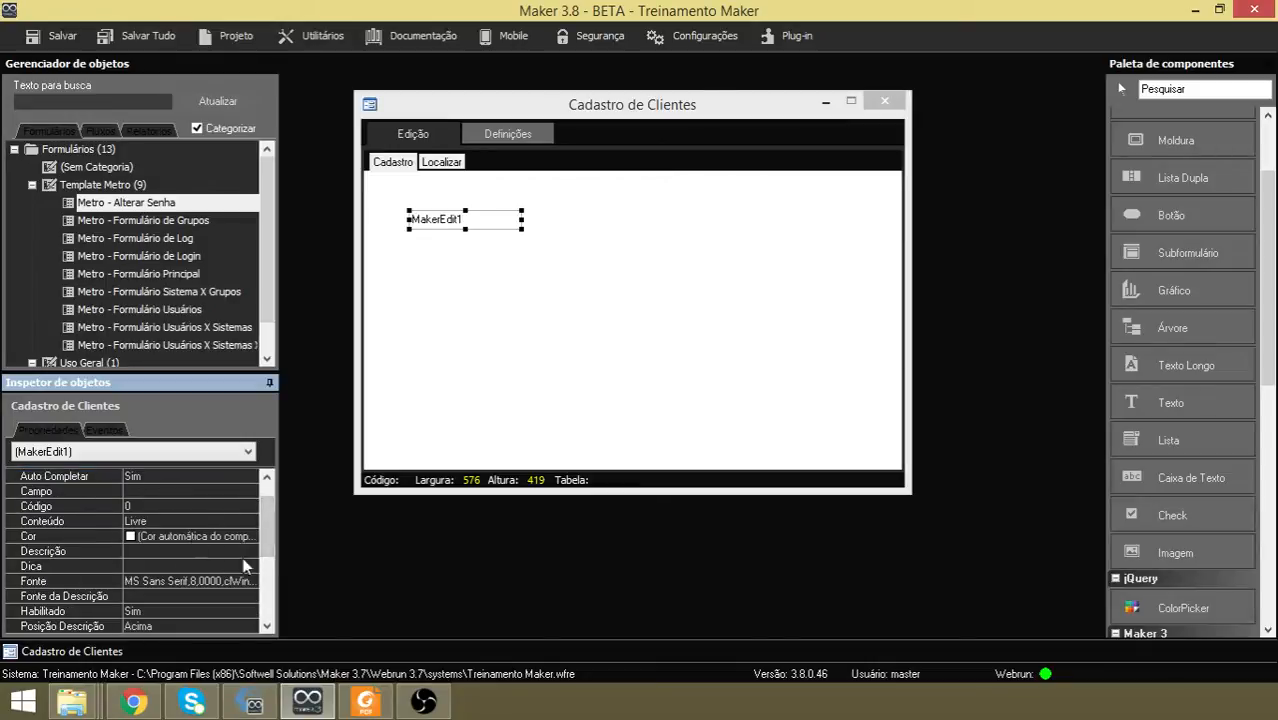
left_click(190, 551)
type("Nome")
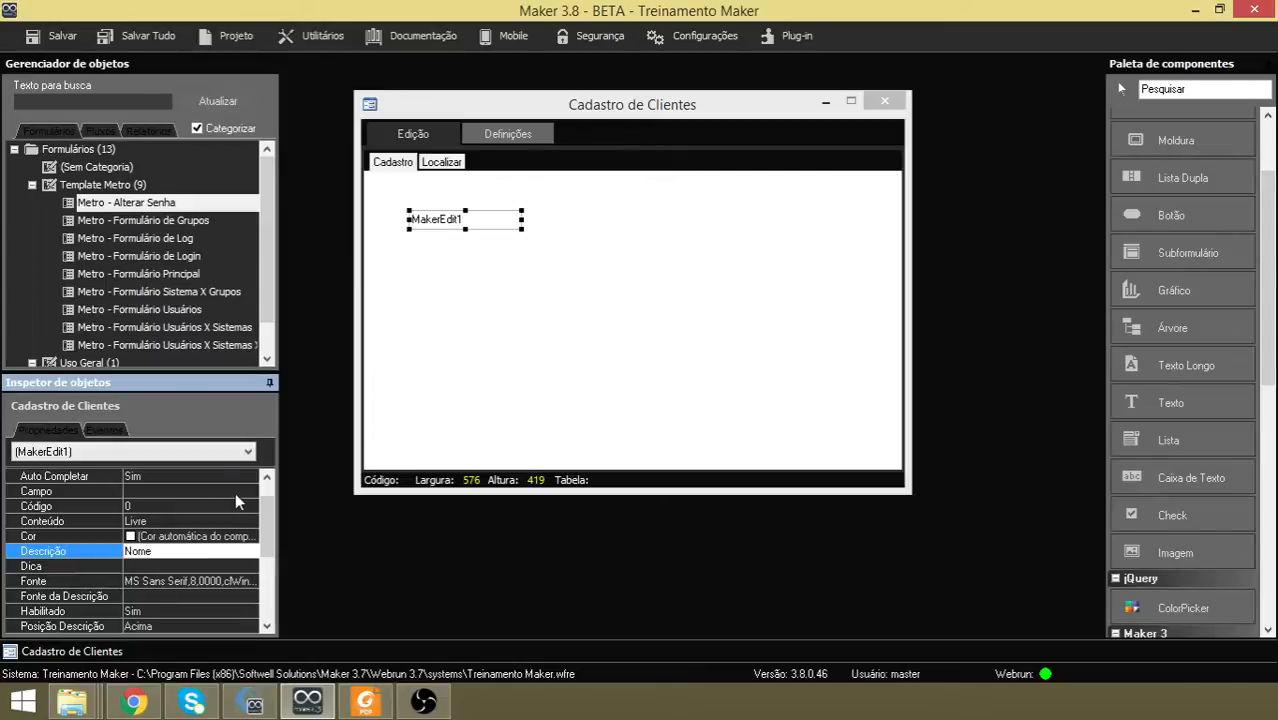
left_click(545, 407)
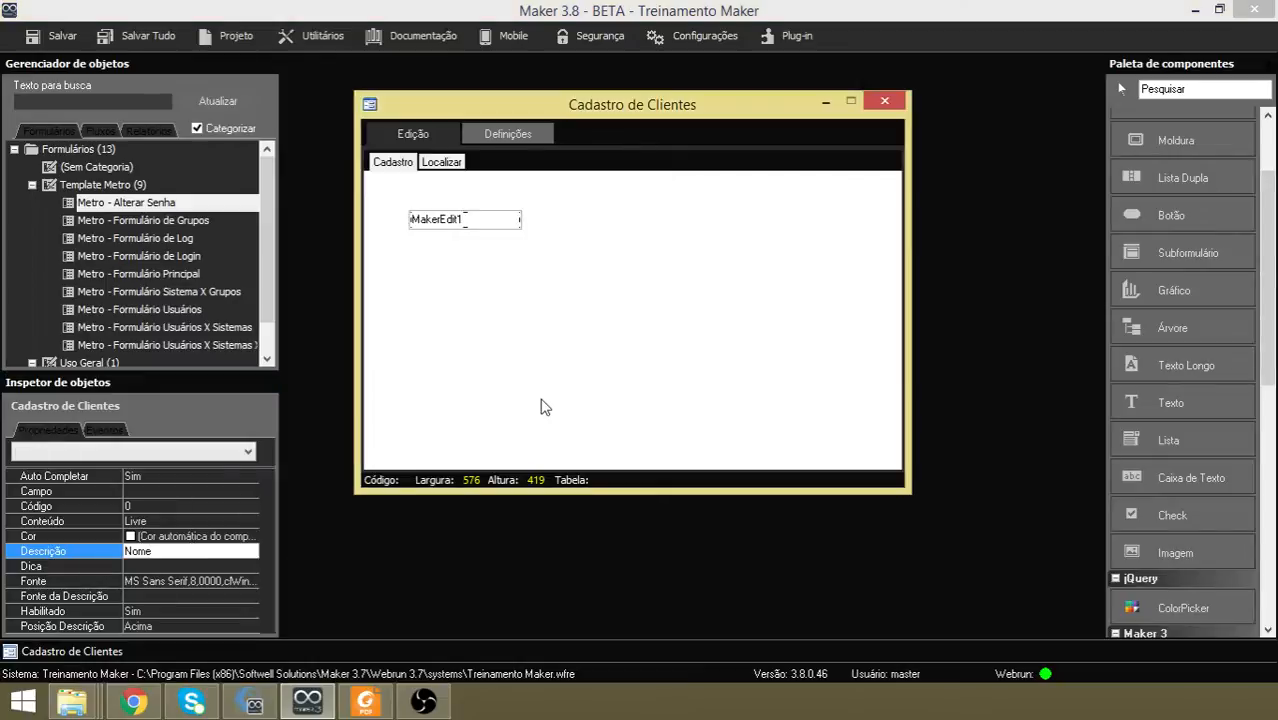
Widen the Nome box, move it to 24, 32, and place a second text box.
left_click(492, 222)
left_click_drag(521, 220, 668, 220)
left_click_drag(666, 220, 637, 220)
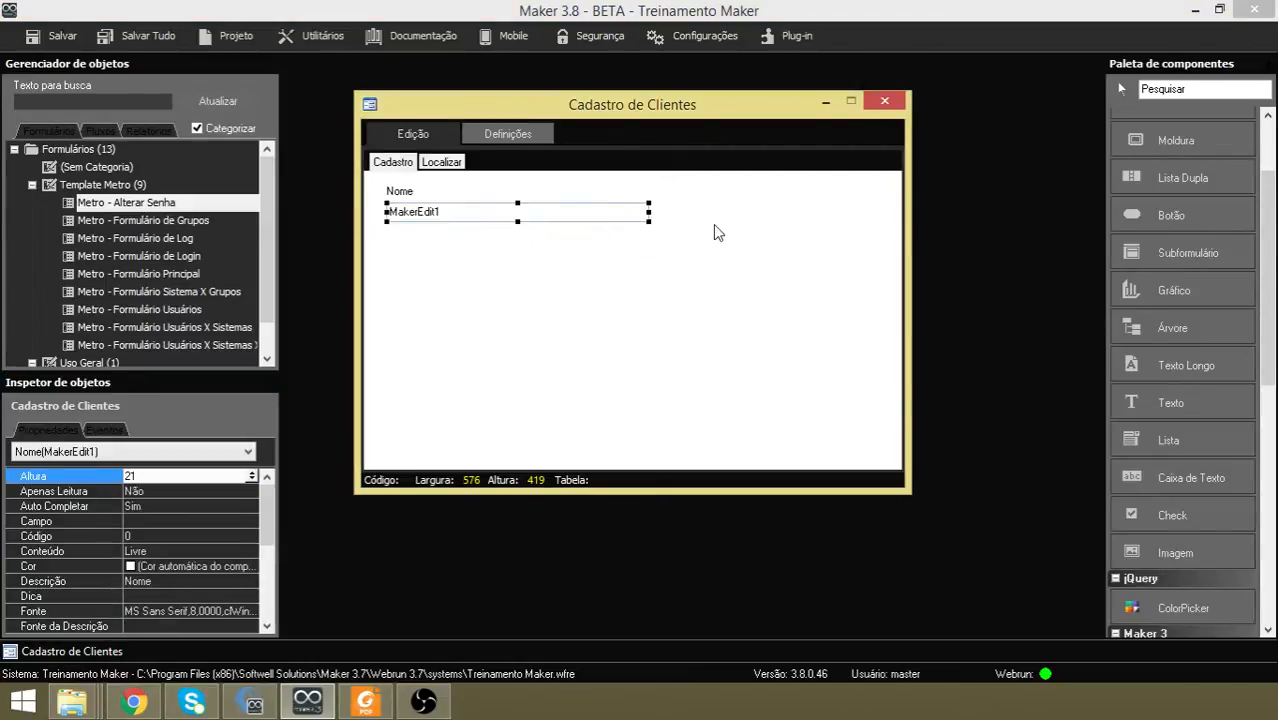
left_click(730, 242)
left_click(1172, 477)
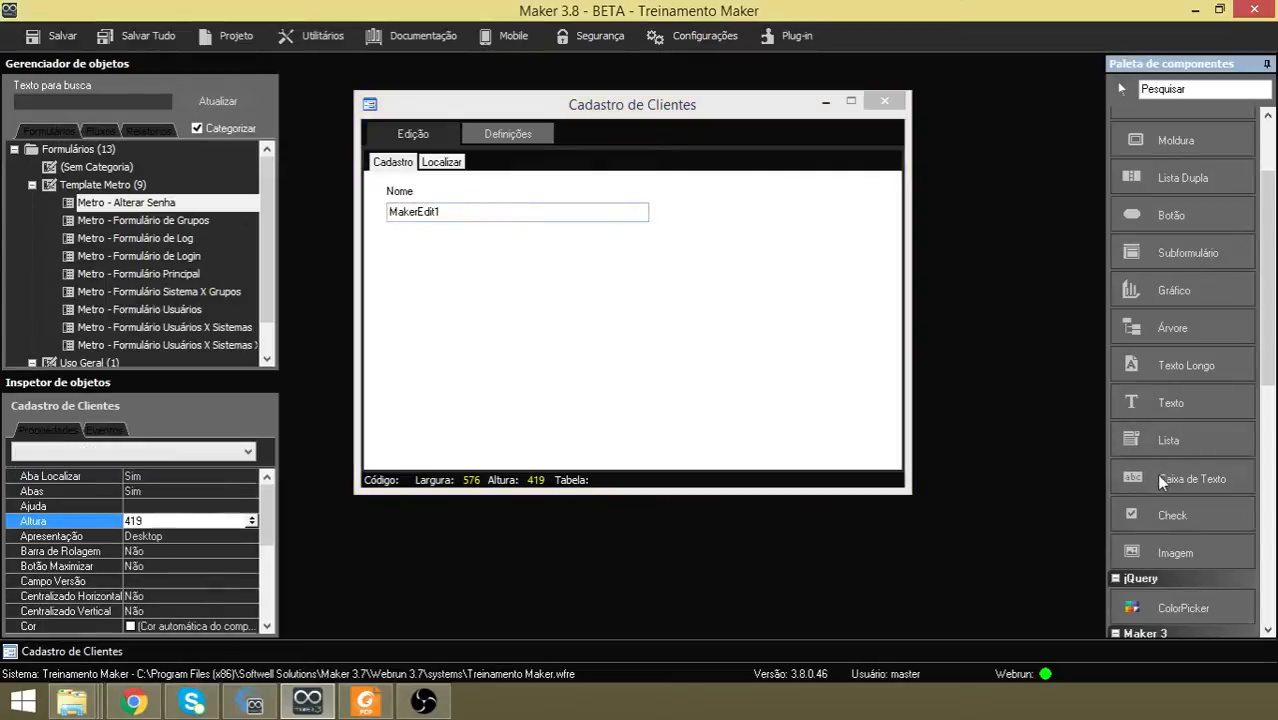
left_click(454, 302)
Move the second text box below Nome and set its Descrição to Data de Cadastro.
left_click_drag(484, 312, 417, 262)
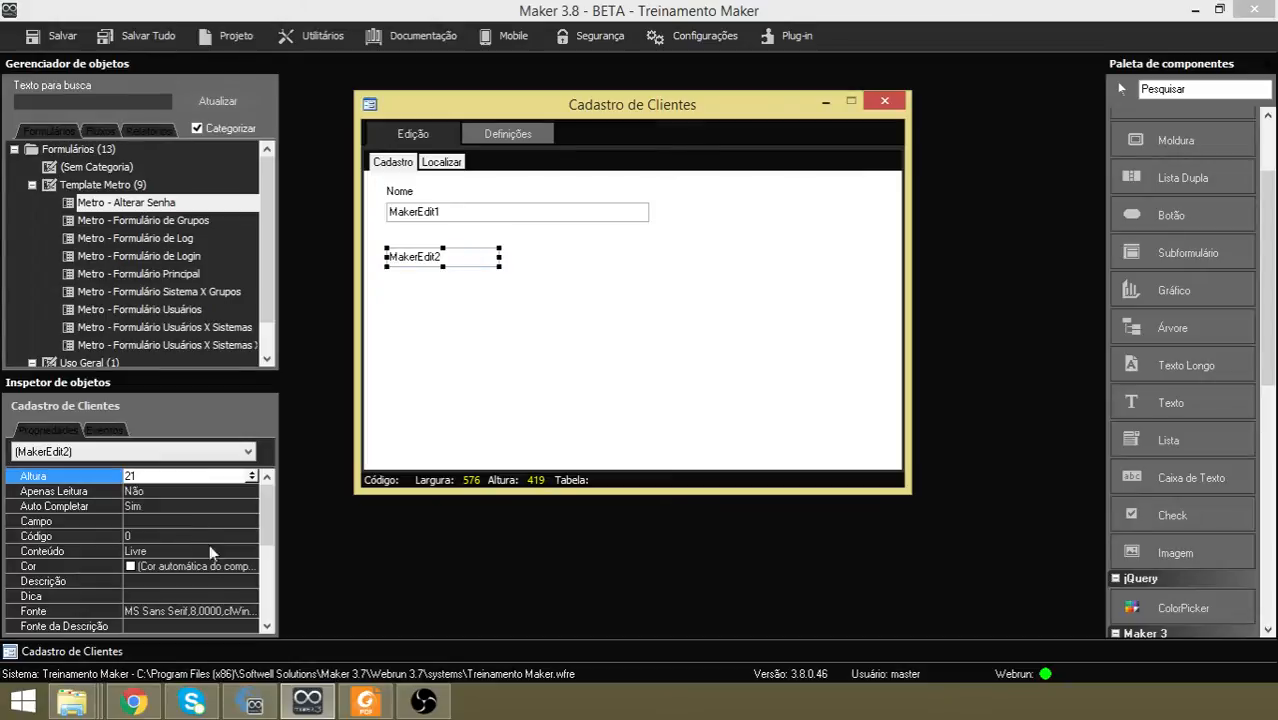
left_click(197, 581)
type("Dat")
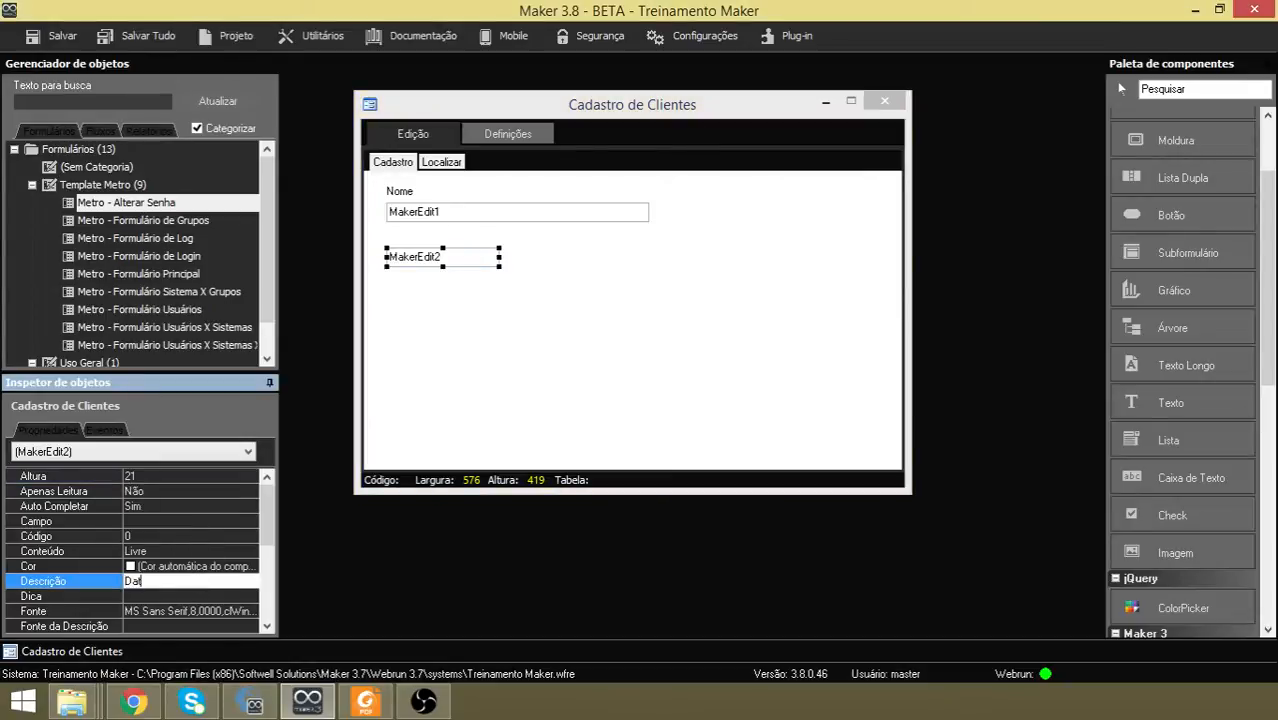
type("a de Cadastro")
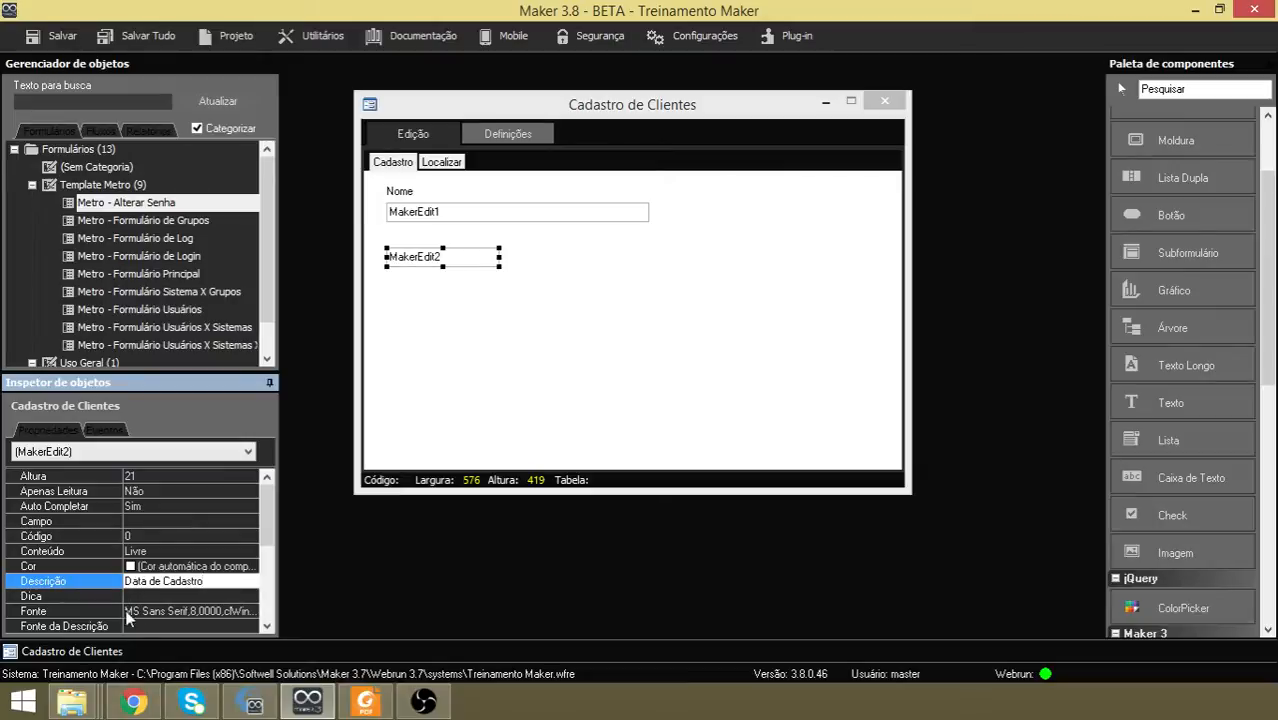
left_click(563, 372)
left_click(477, 262)
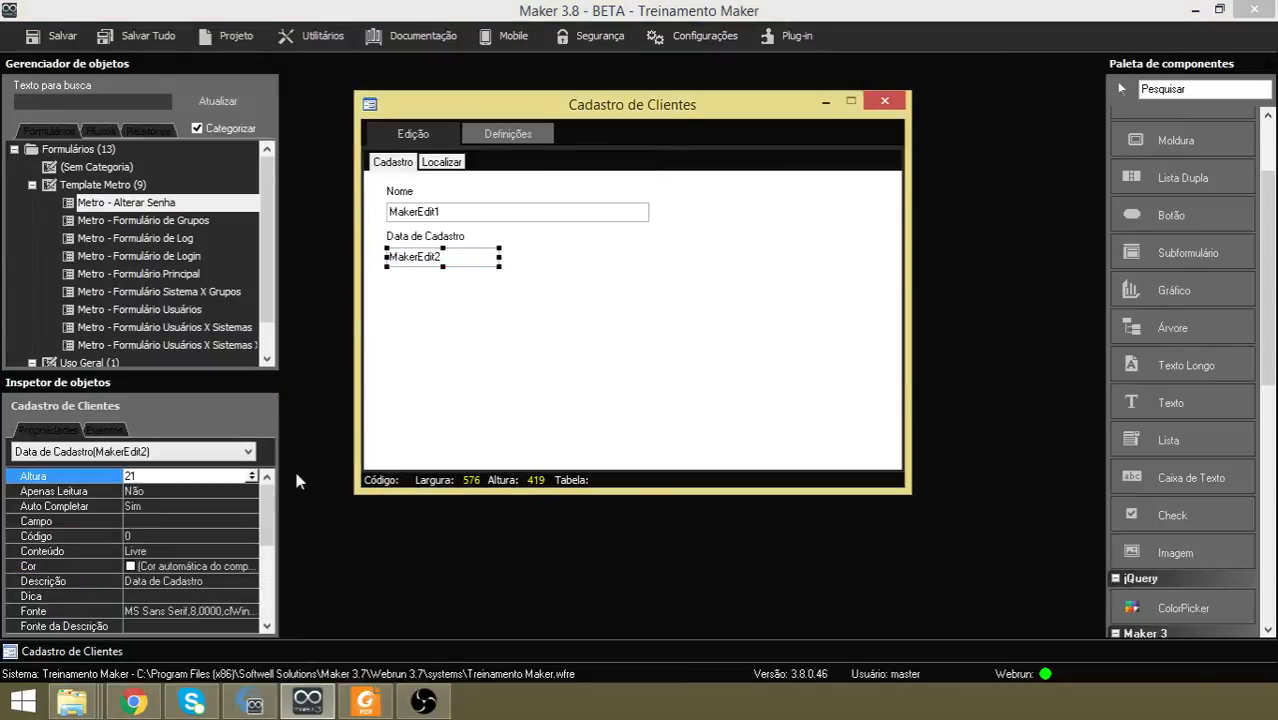
Set the Data de Cadastro field's Conteúdo to Data and nudge it into place.
scroll(264, 552, "down", 2)
left_click_drag(264, 552, 261, 519)
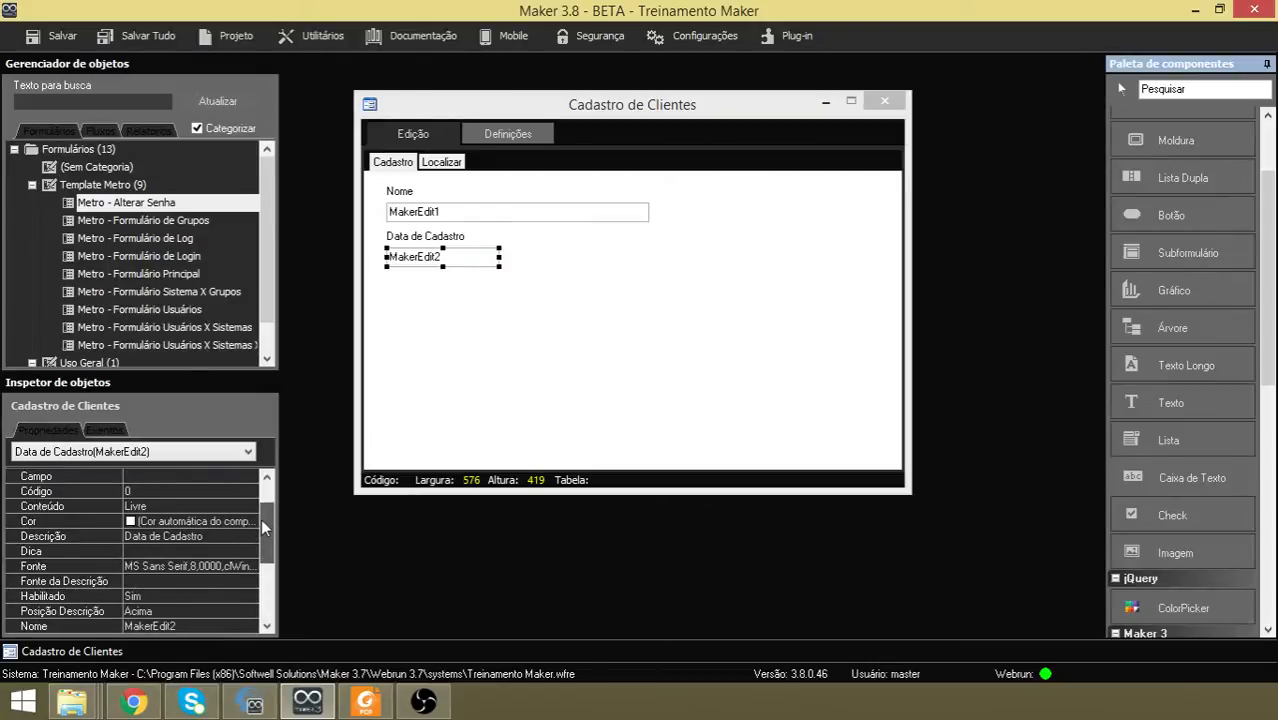
scroll(261, 519, "up", 1)
left_click(240, 522)
left_click(253, 521)
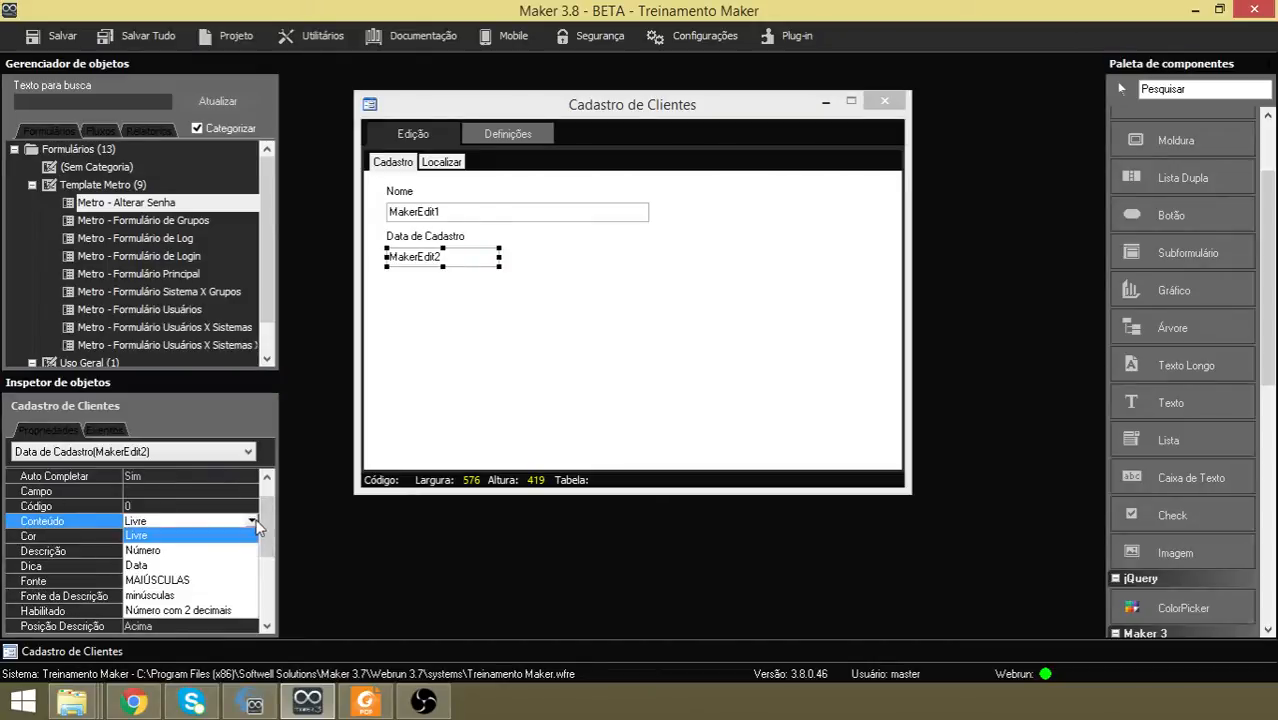
left_click(137, 565)
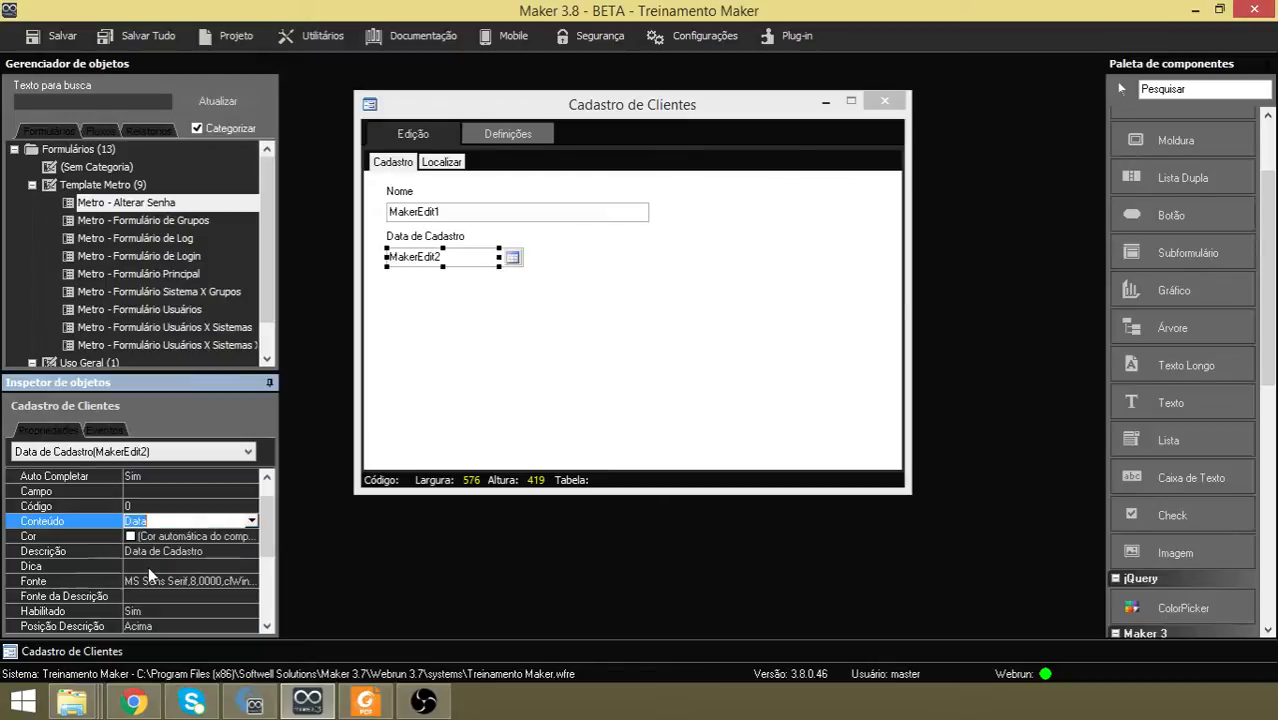
left_click(476, 266)
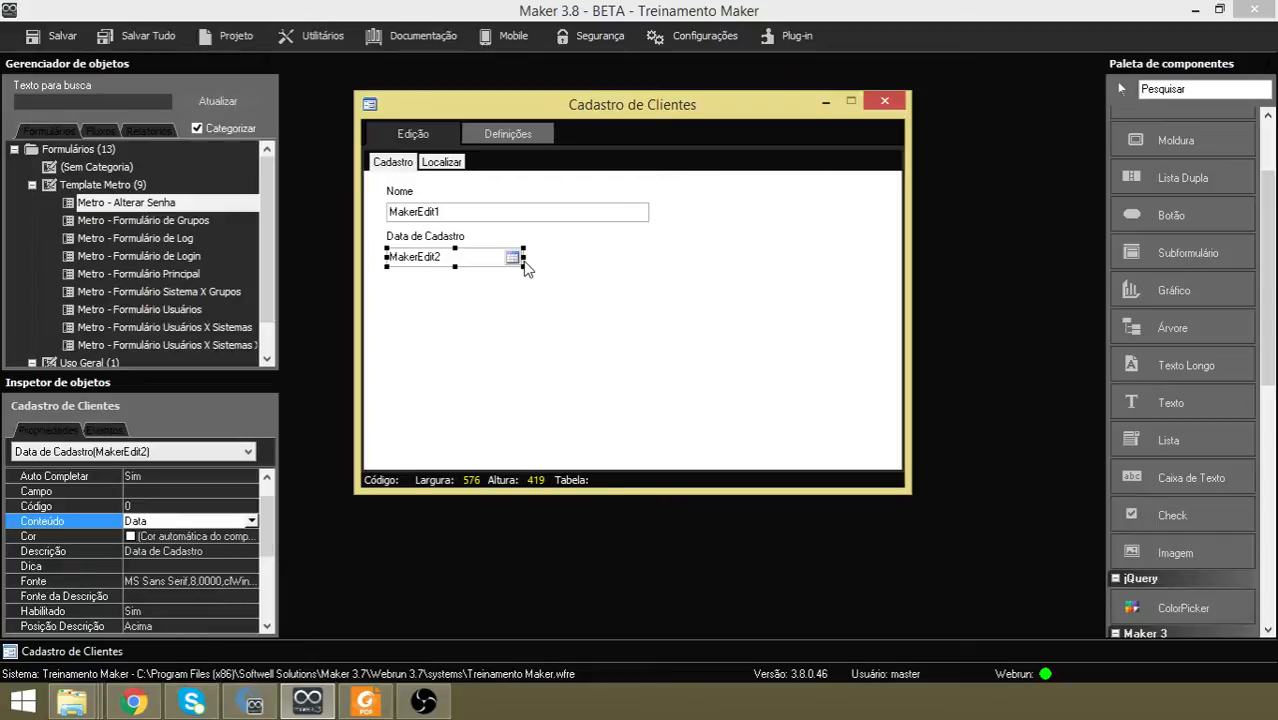
mouse_move(516, 259)
left_mouse_down()
mouse_move(513, 277)
mouse_move(512, 257)
left_mouse_up()
left_click(538, 268)
left_click(566, 253)
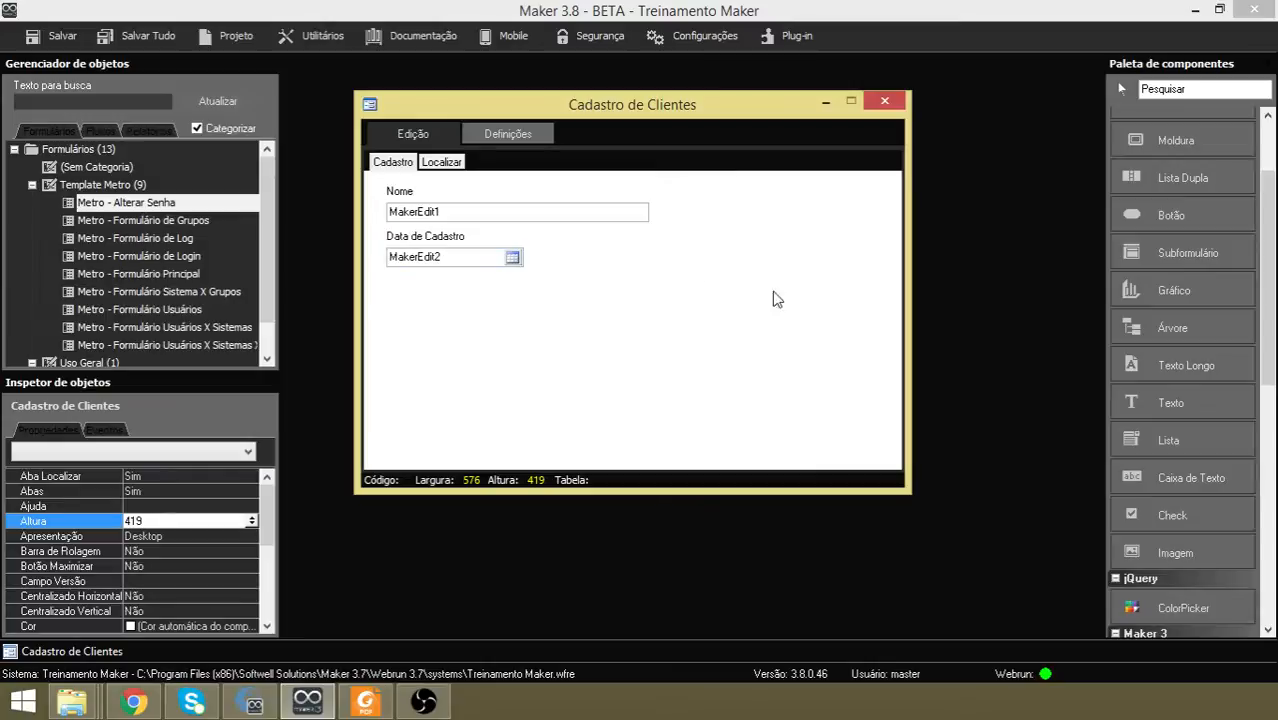
Add a third text box beside Data de Cadastro and set its field type to CPF.
left_click(1204, 476)
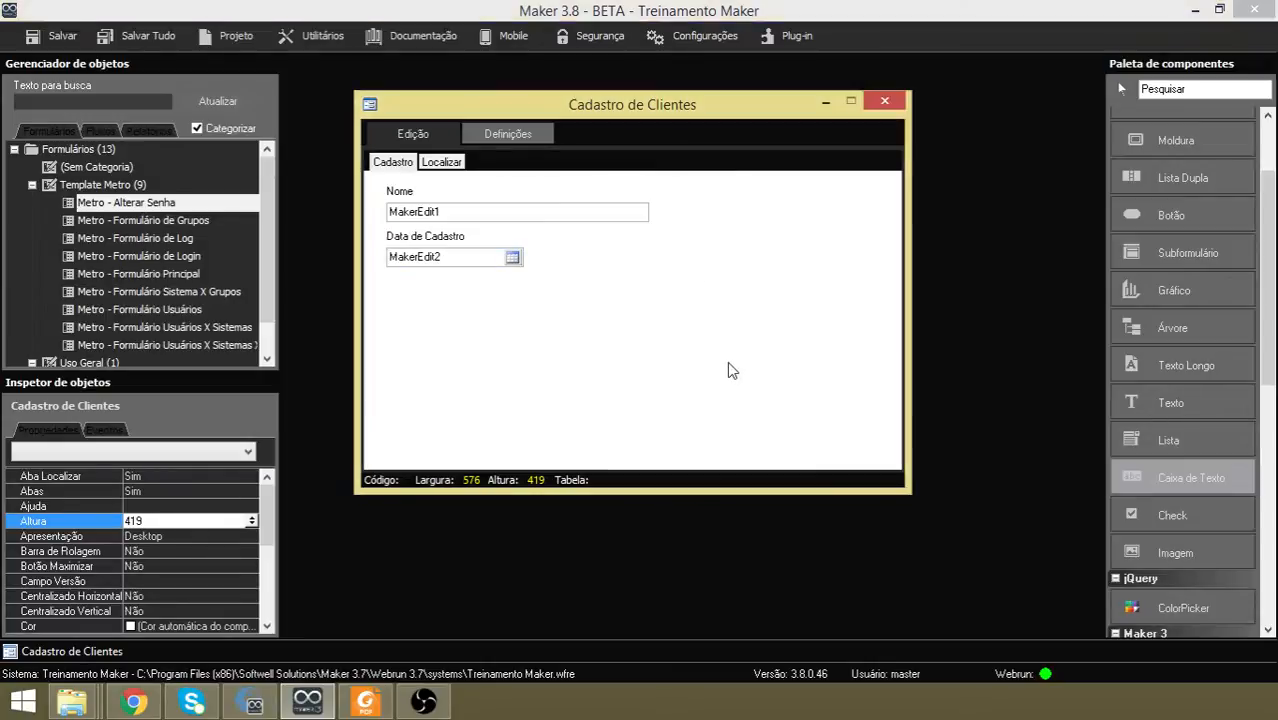
left_click(730, 362)
left_click_drag(767, 372, 587, 261)
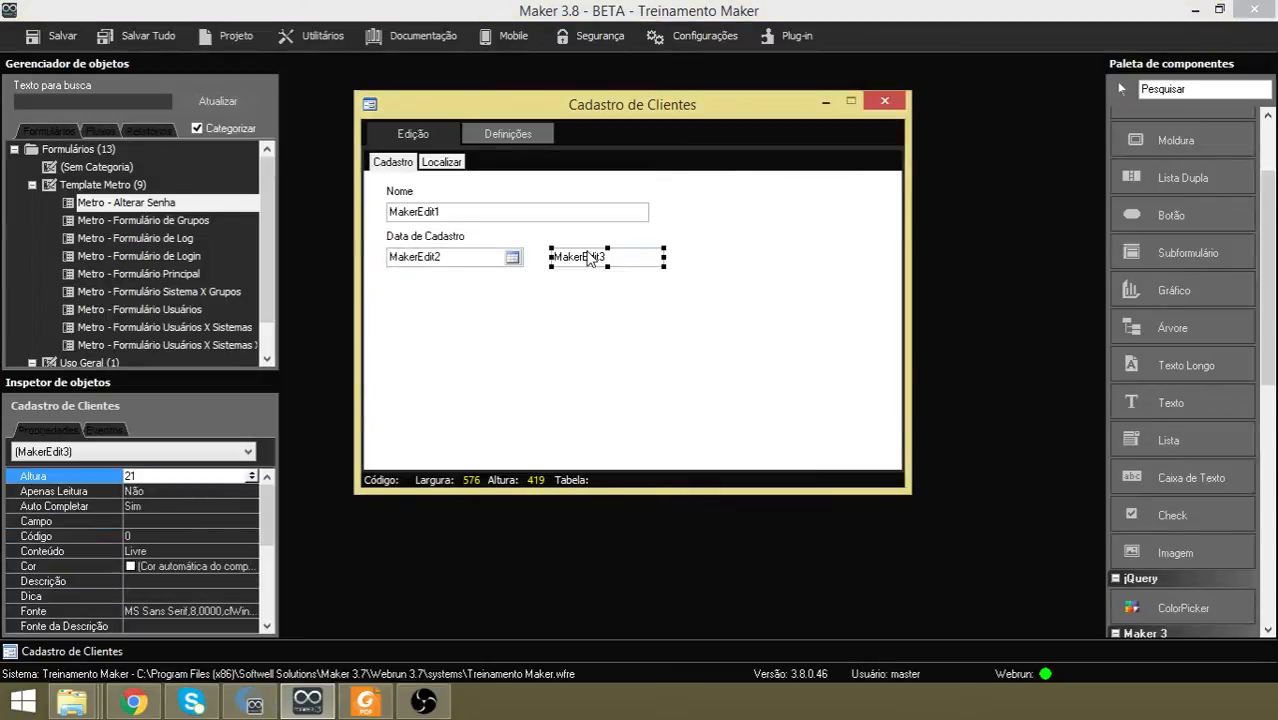
left_click(194, 580)
type("CPF")
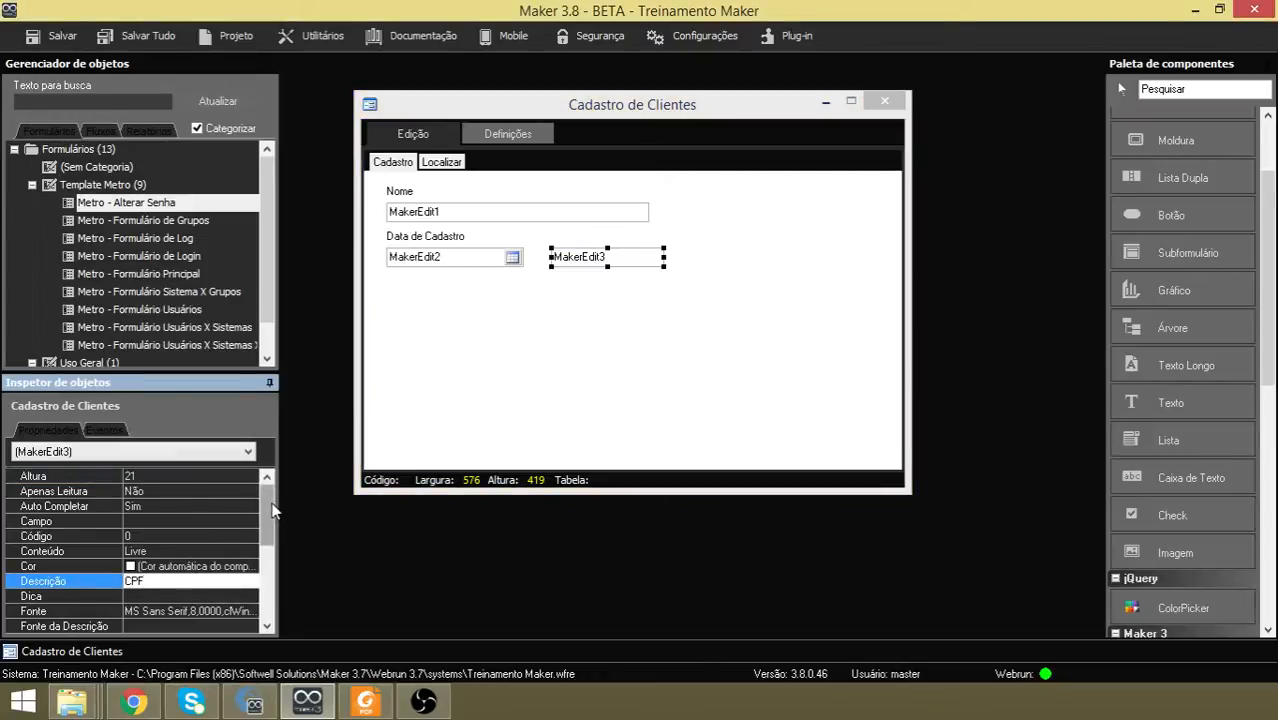
left_click_drag(266, 490, 261, 580)
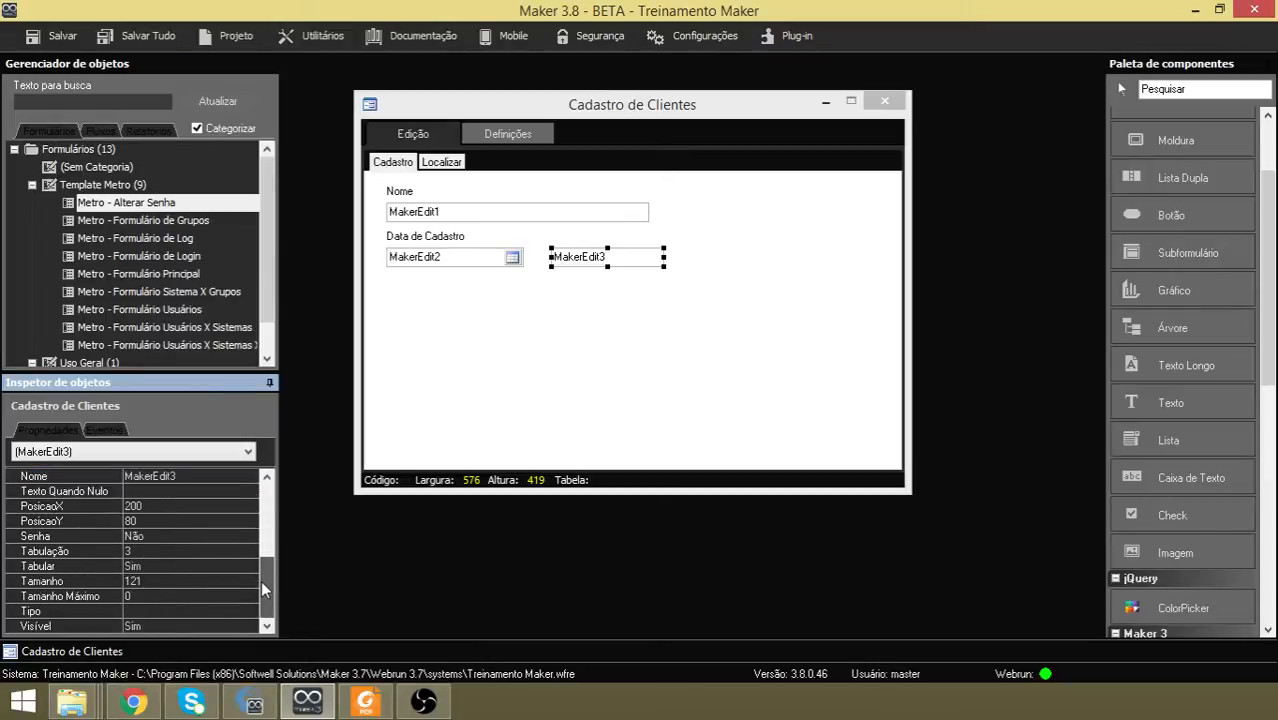
left_click(205, 611)
left_click(251, 610)
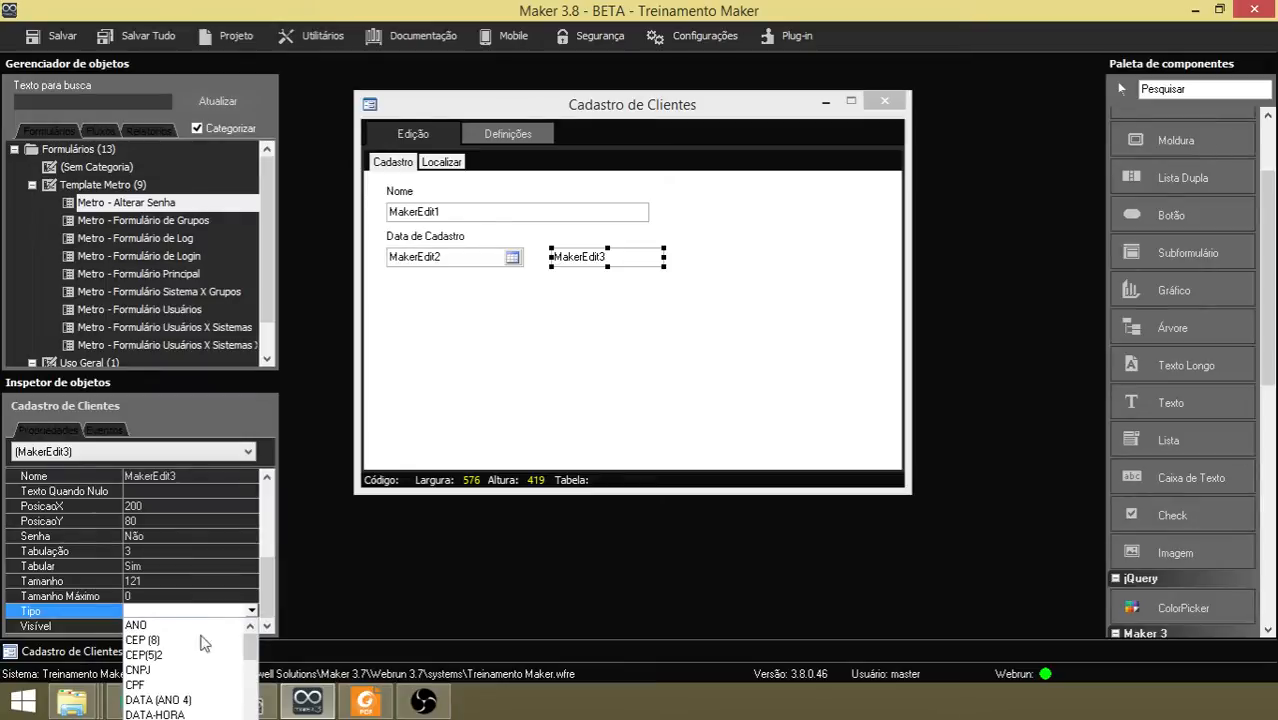
left_click(147, 686)
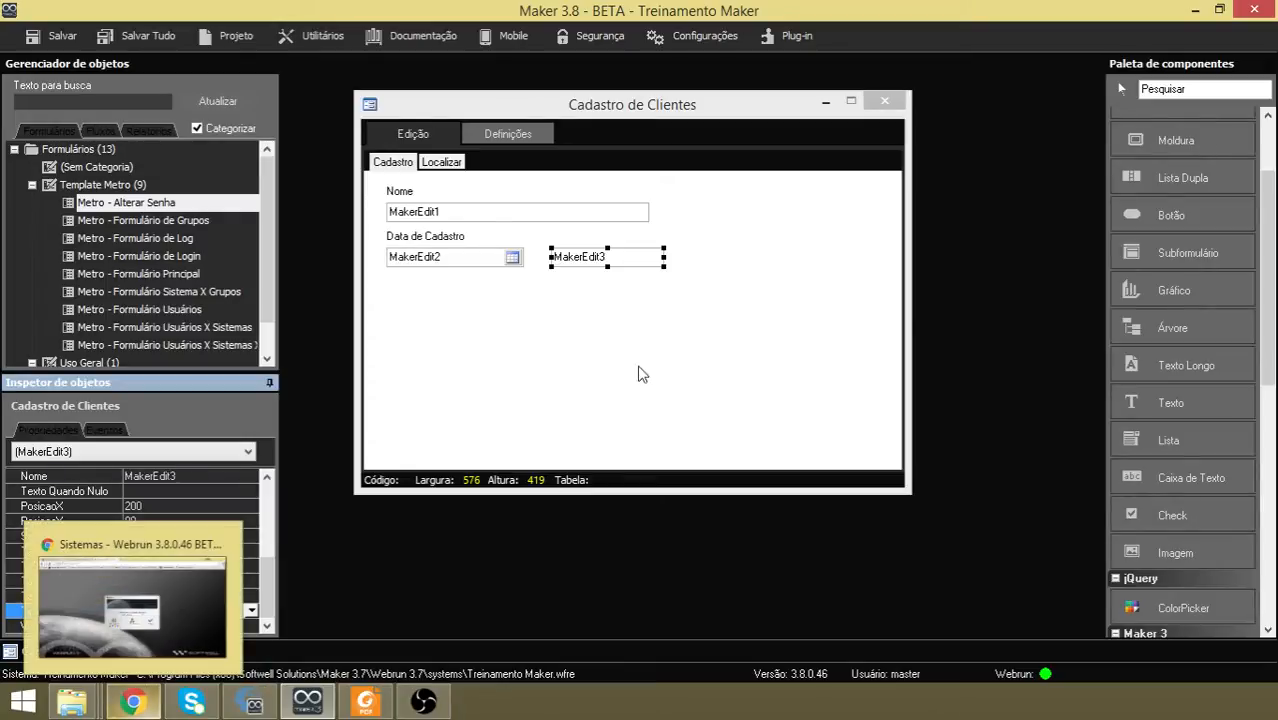
Set the third field's Descrição to CPF.
left_click(508, 345)
left_click(595, 264)
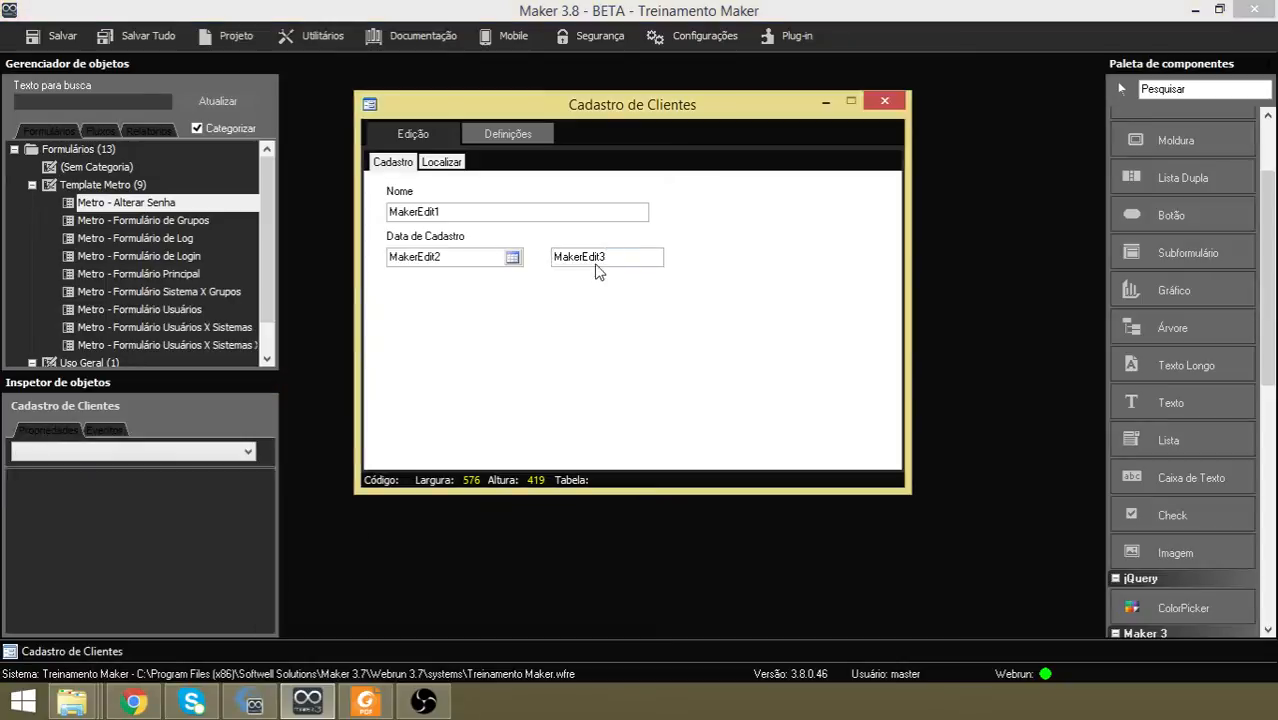
left_click(267, 514)
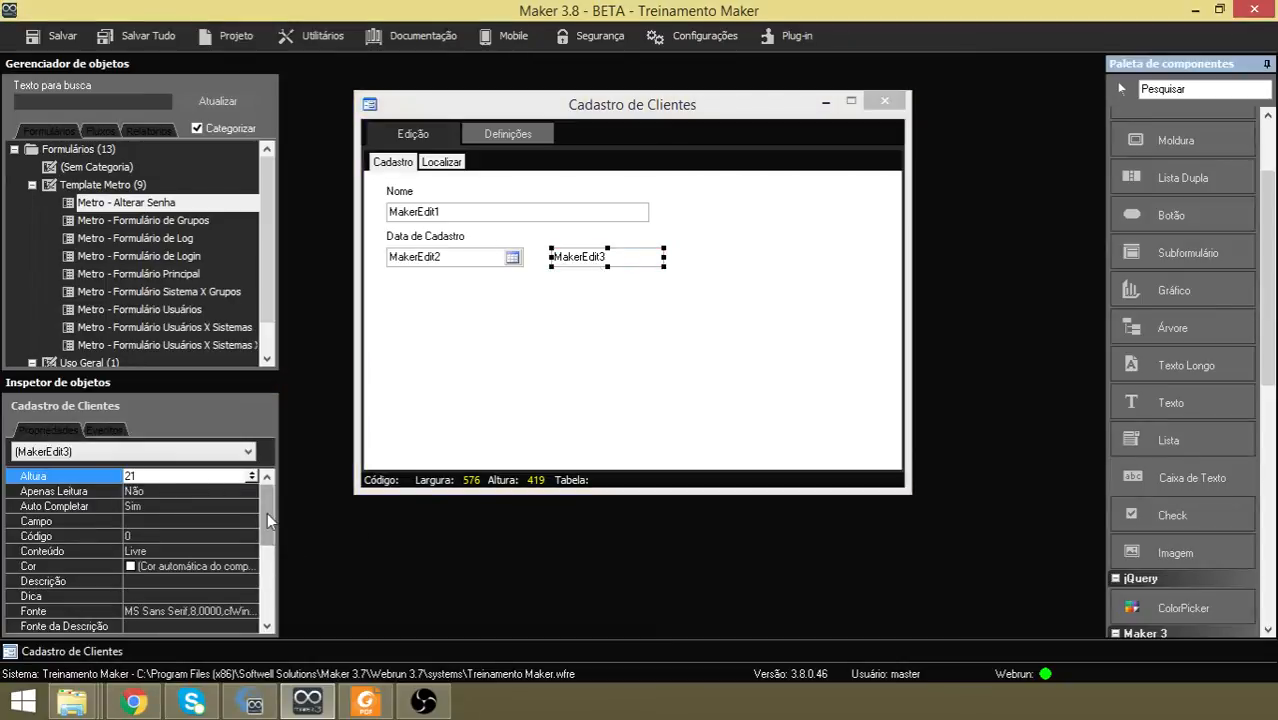
left_click(179, 567)
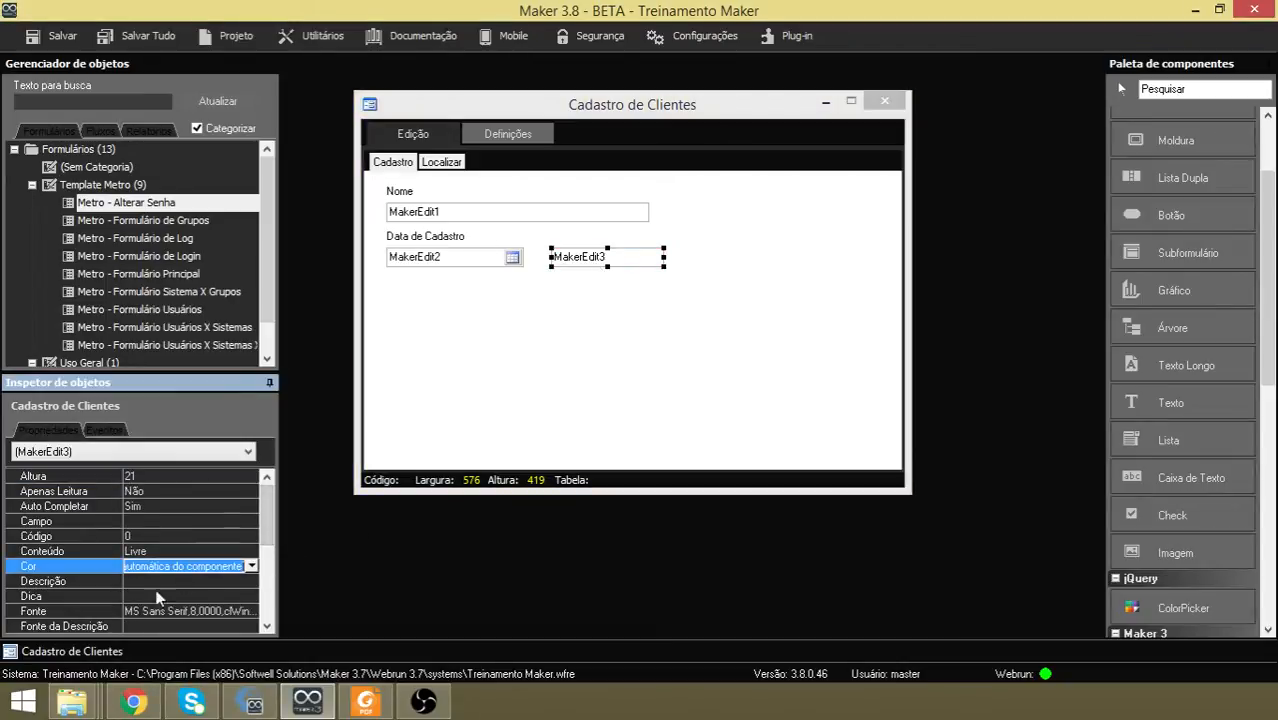
left_click(160, 581)
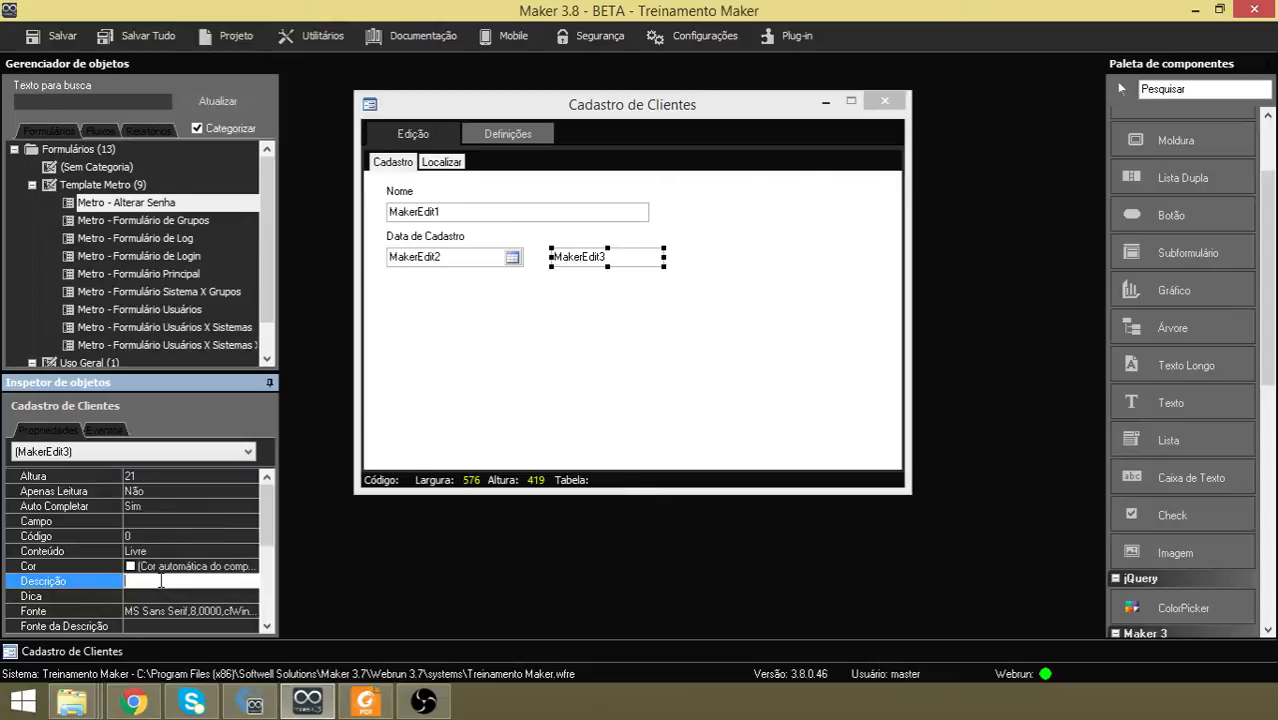
type("cp")
key("BackSpace")
key("BackSpace")
key("BackSpace")
type("CPF")
key("Return")
Widen the CPF and Nome fields so their right edges line up.
left_click(682, 339)
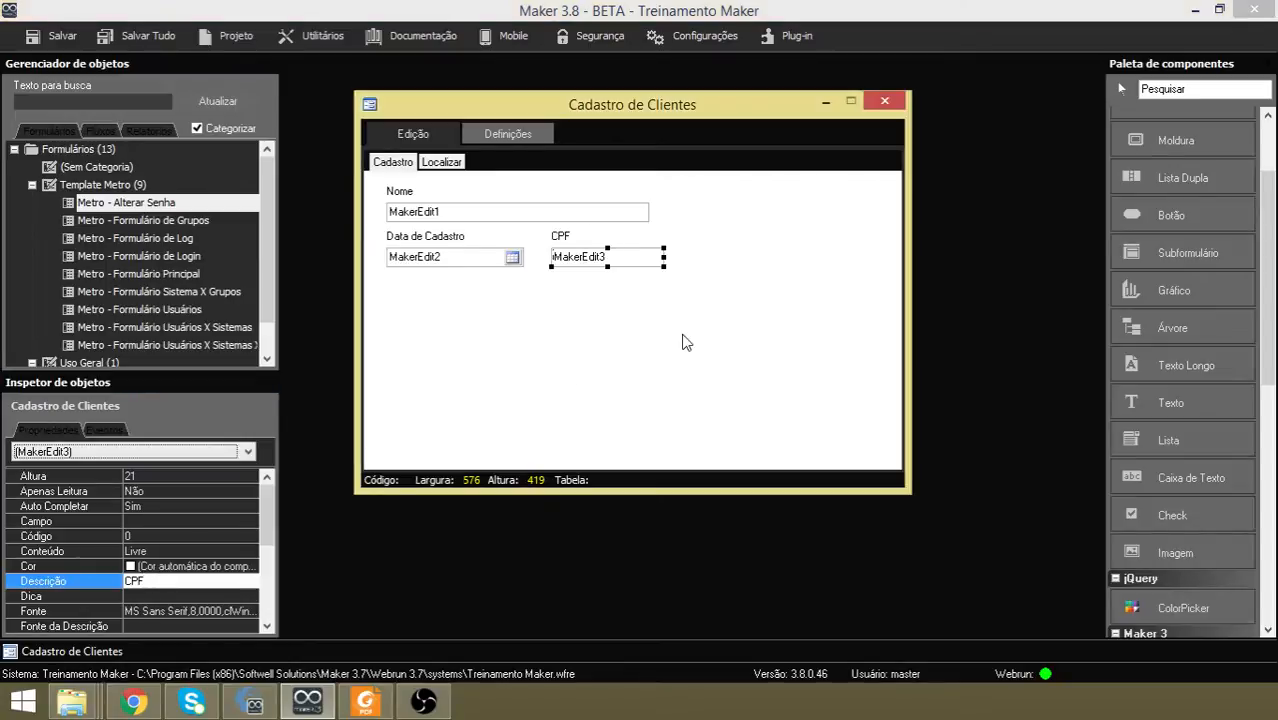
left_click(640, 259)
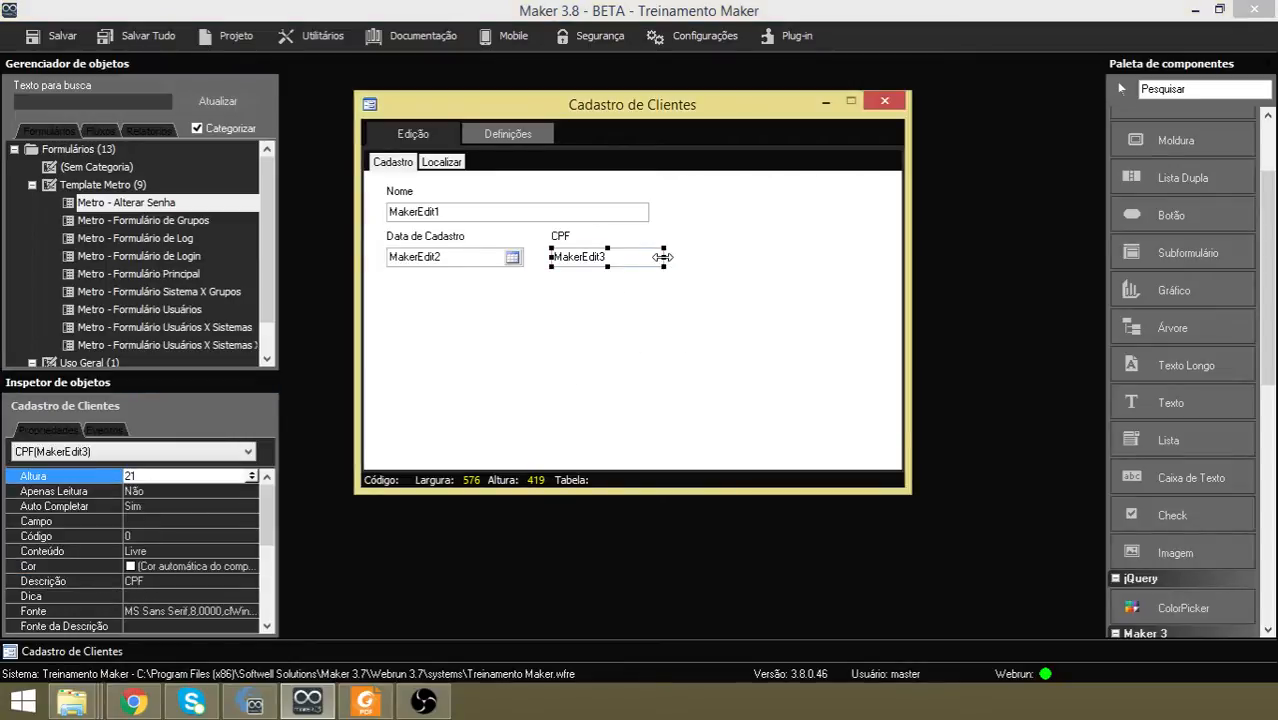
left_click_drag(662, 257, 701, 257)
left_click(630, 214)
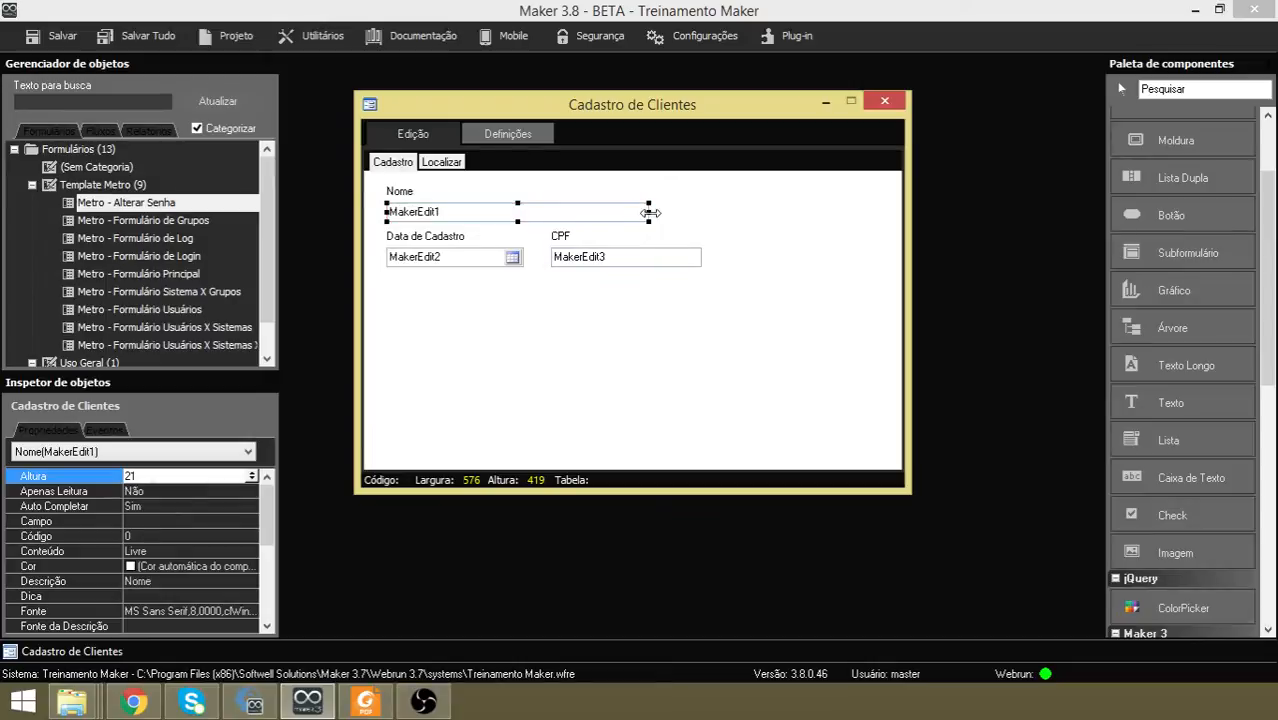
left_click_drag(648, 212, 701, 212)
left_click(773, 342)
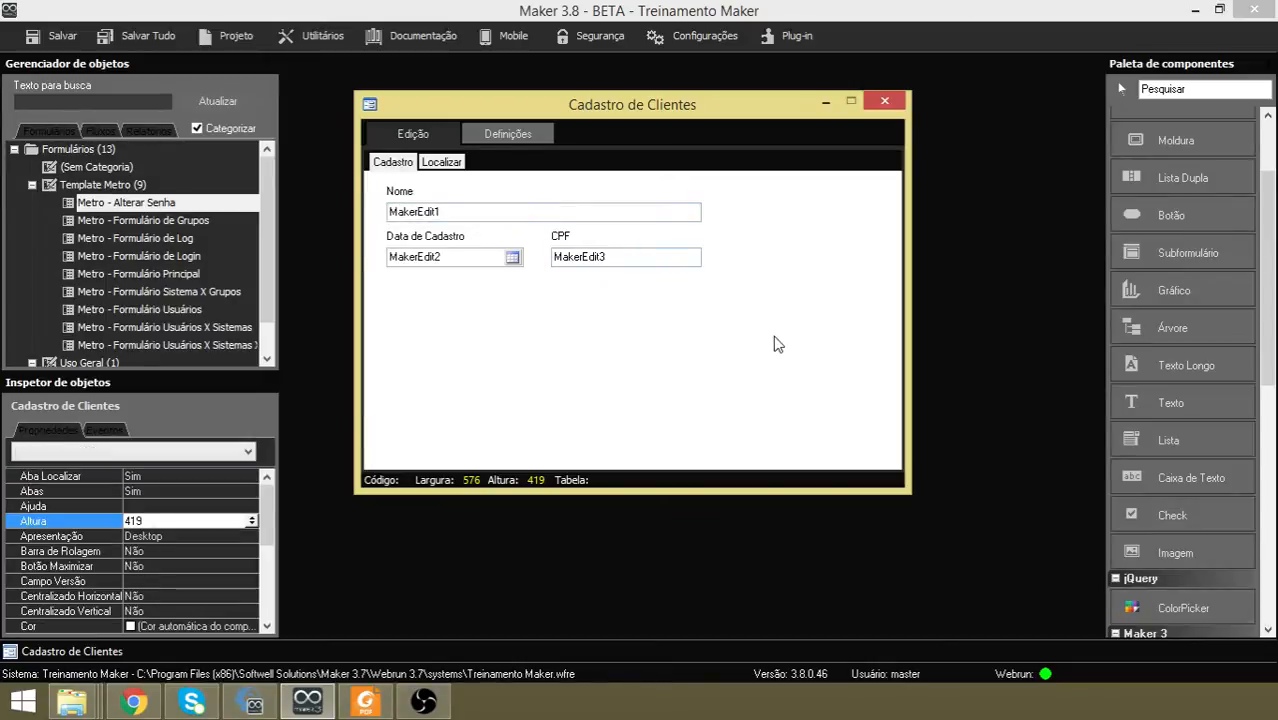
Add an image box to the right of the CPF field, sized 193 x 225.
left_click(1176, 553)
left_click(590, 340)
left_click_drag(631, 396, 766, 253)
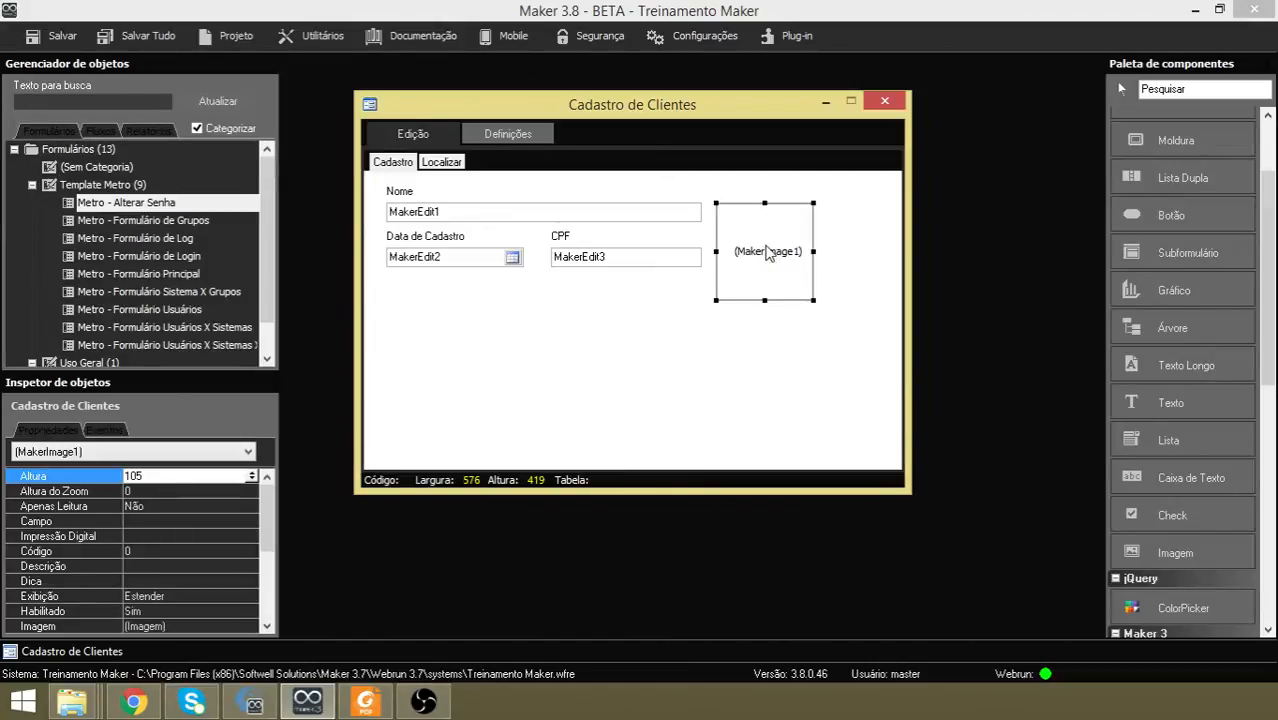
left_click_drag(815, 302, 892, 409)
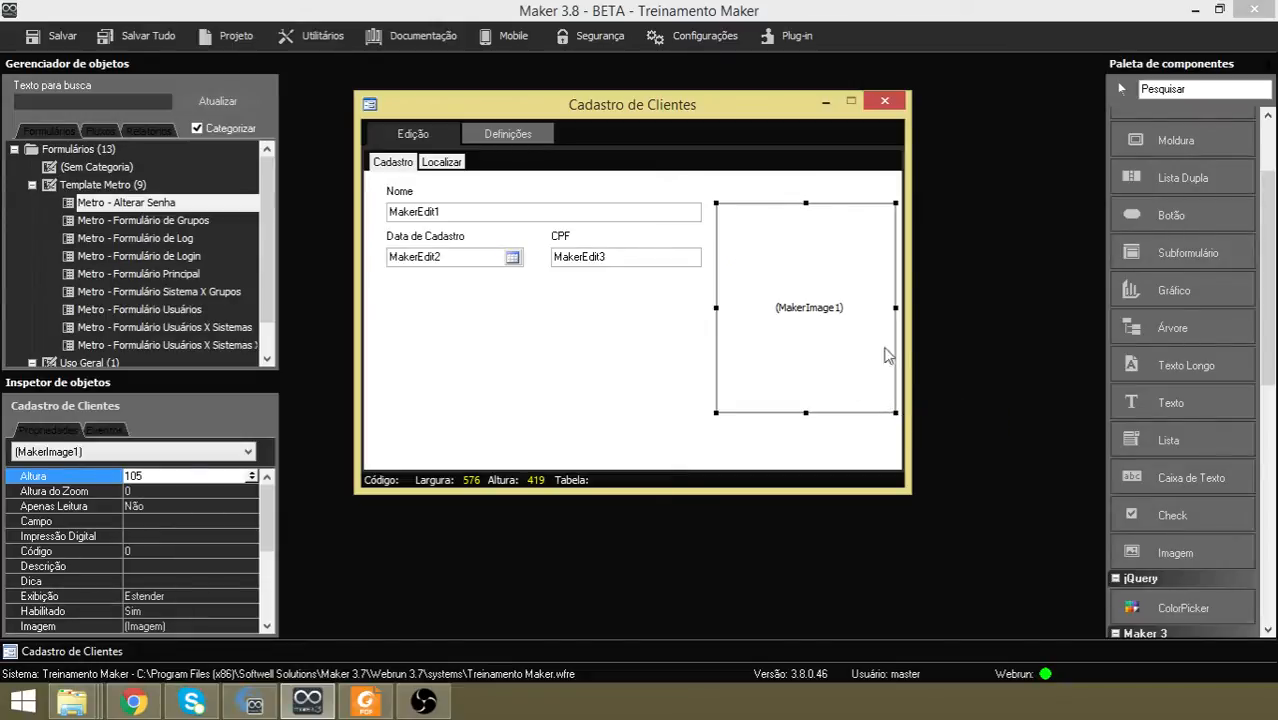
left_click_drag(908, 349, 911, 349)
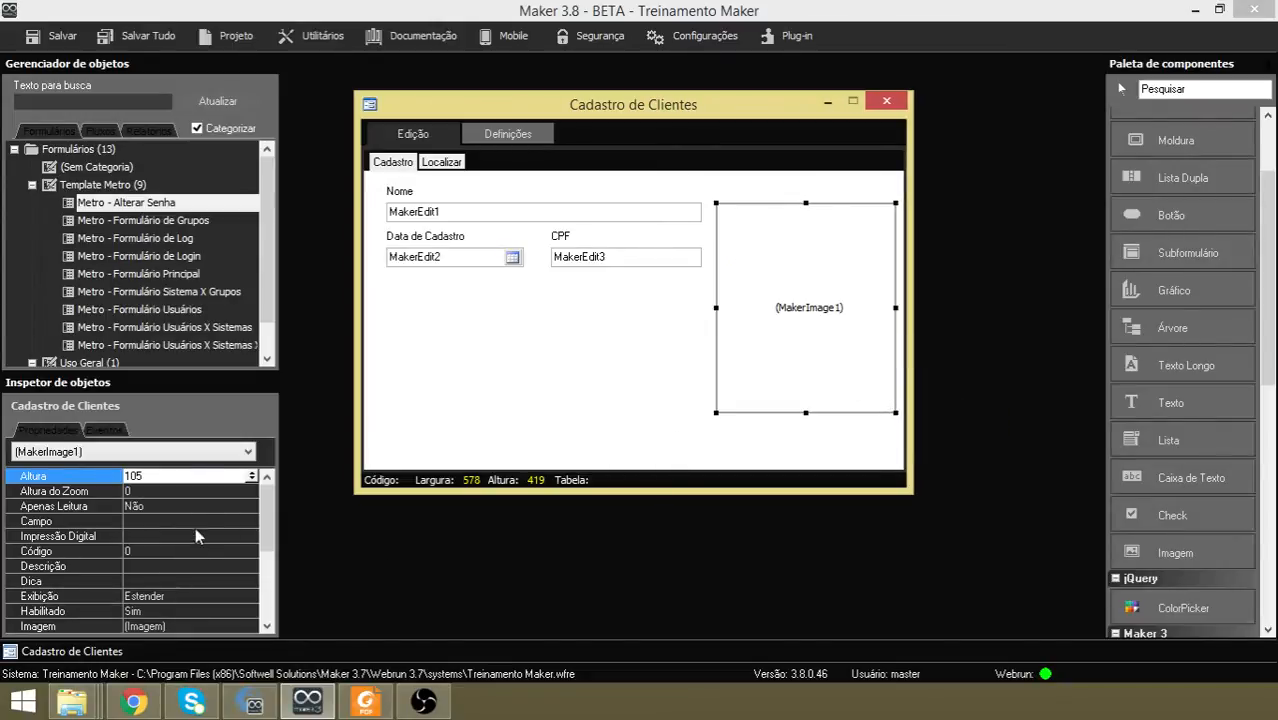
Set the image box's Descrição to Foto.
left_click(206, 565)
type("f")
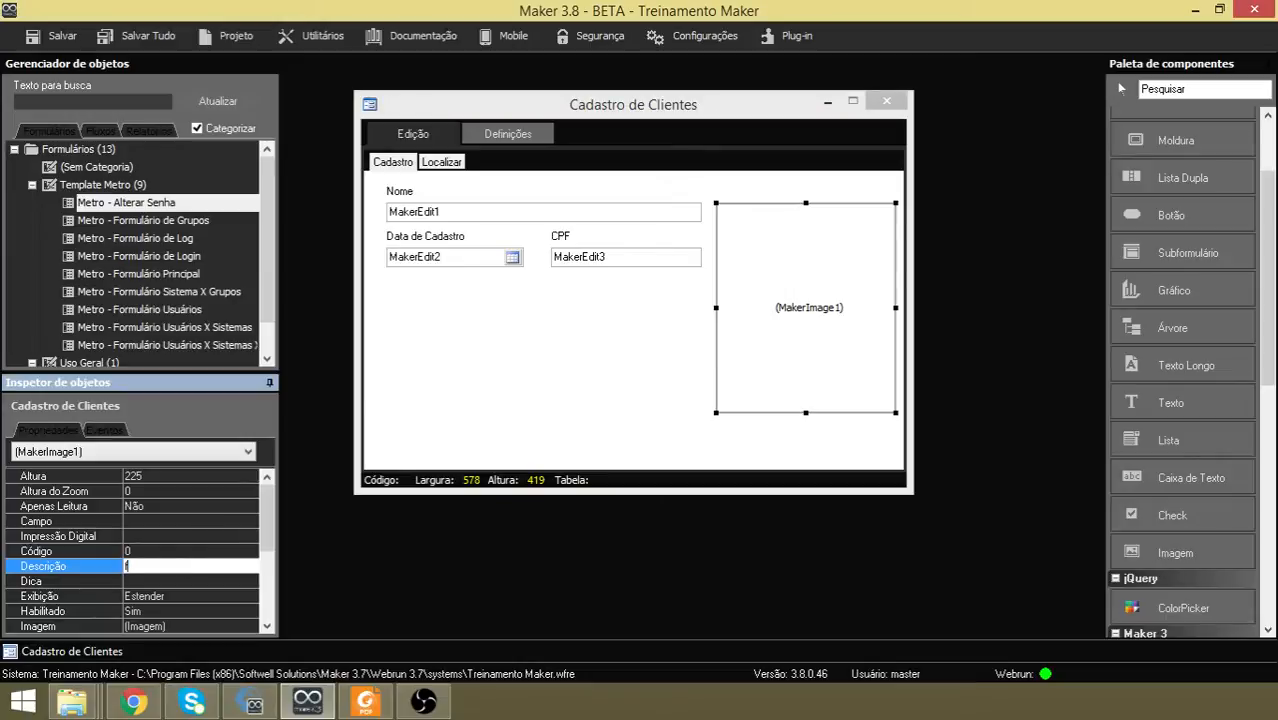
type("0")
key("BackSpace")
key("BackSpace")
type("Foto")
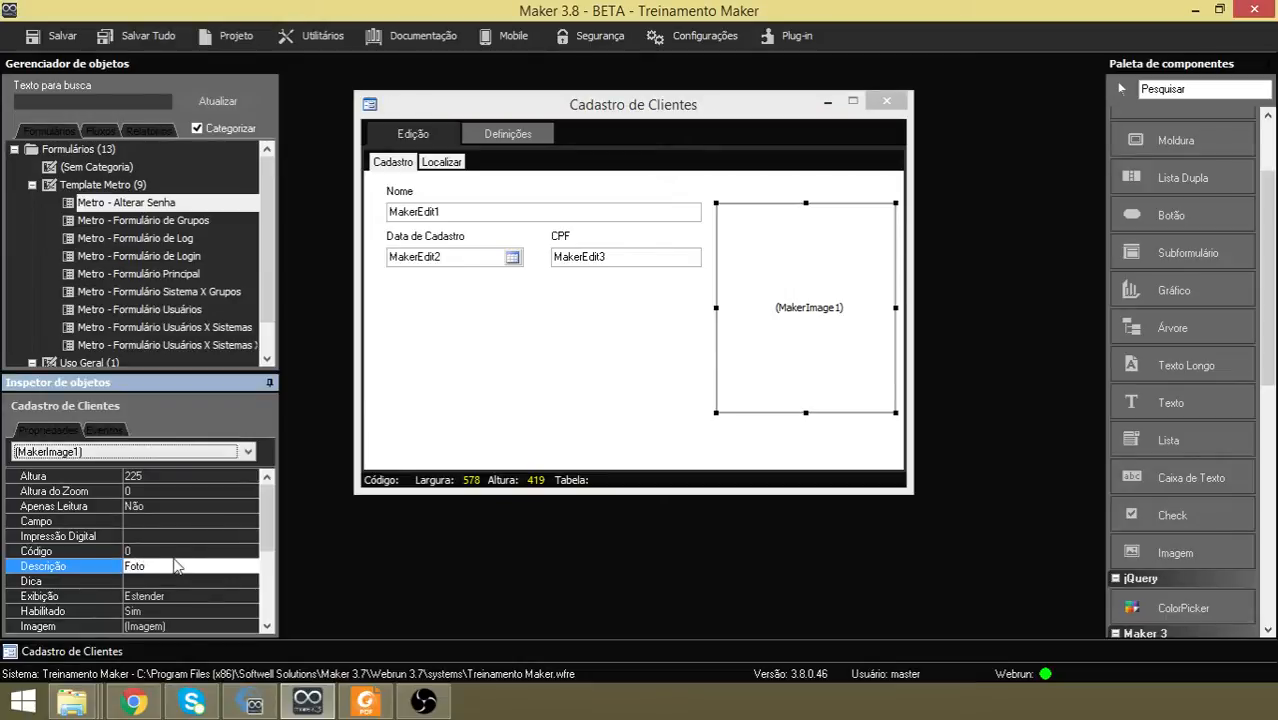
left_click(759, 260)
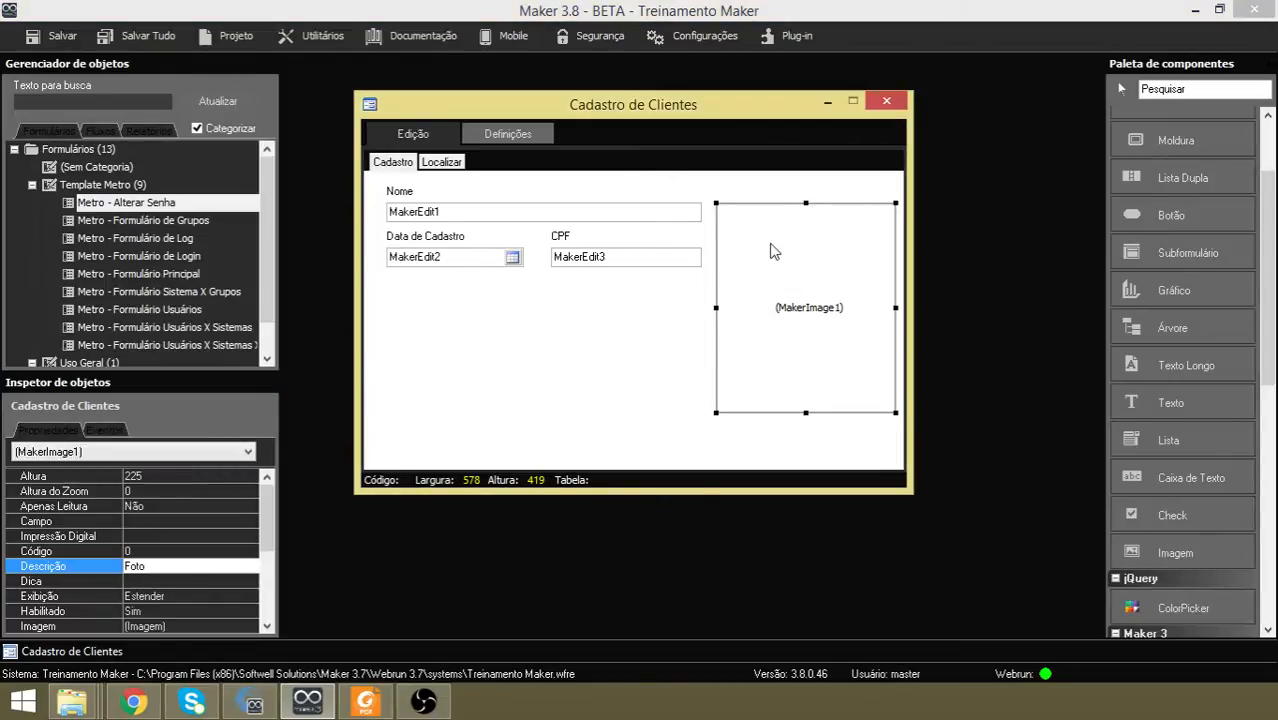
left_click(563, 347)
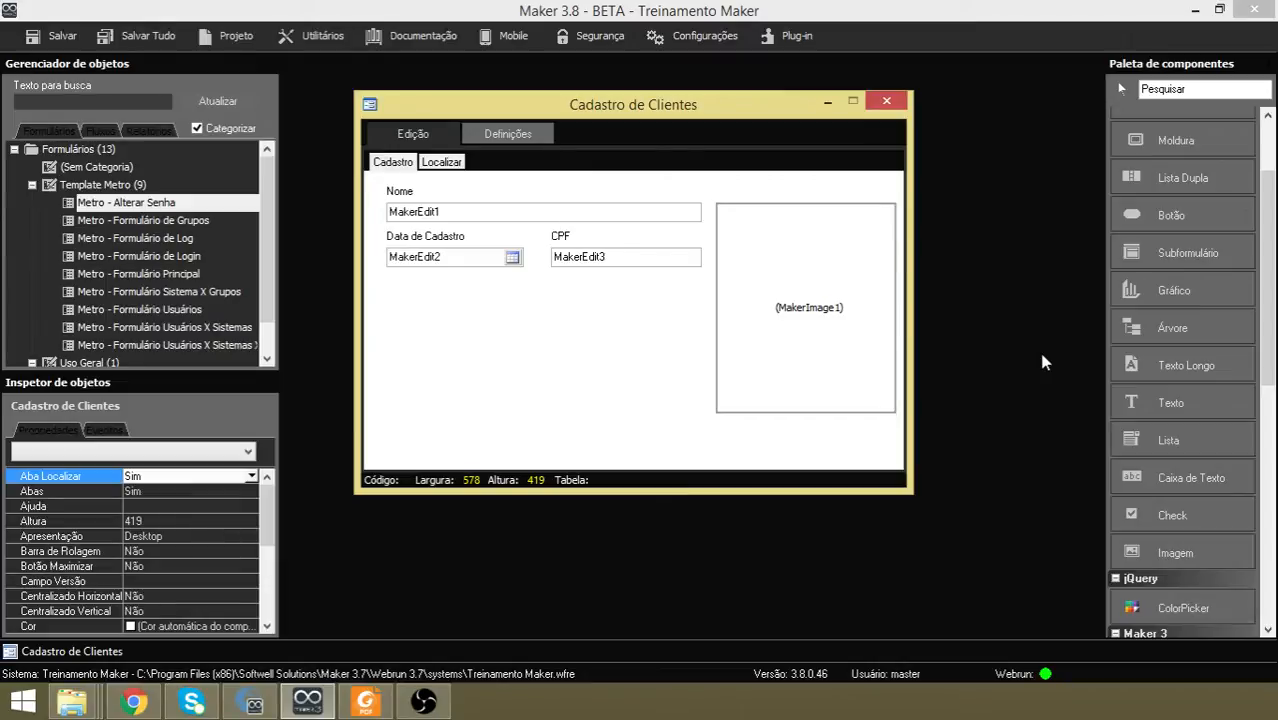
Place a dropdown list below the Data de Cadastro field.
left_click_drag(1267, 276, 1267, 313)
left_click(1182, 347)
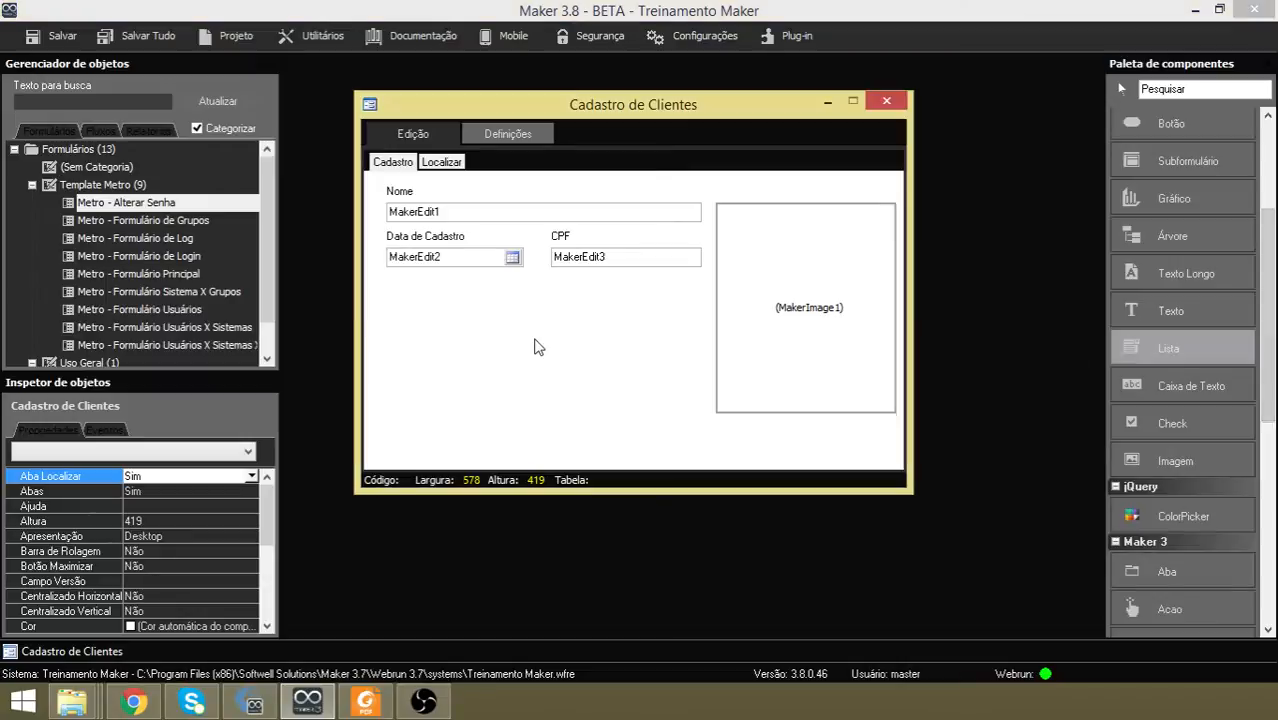
left_click(537, 341)
left_click_drag(605, 351, 700, 303)
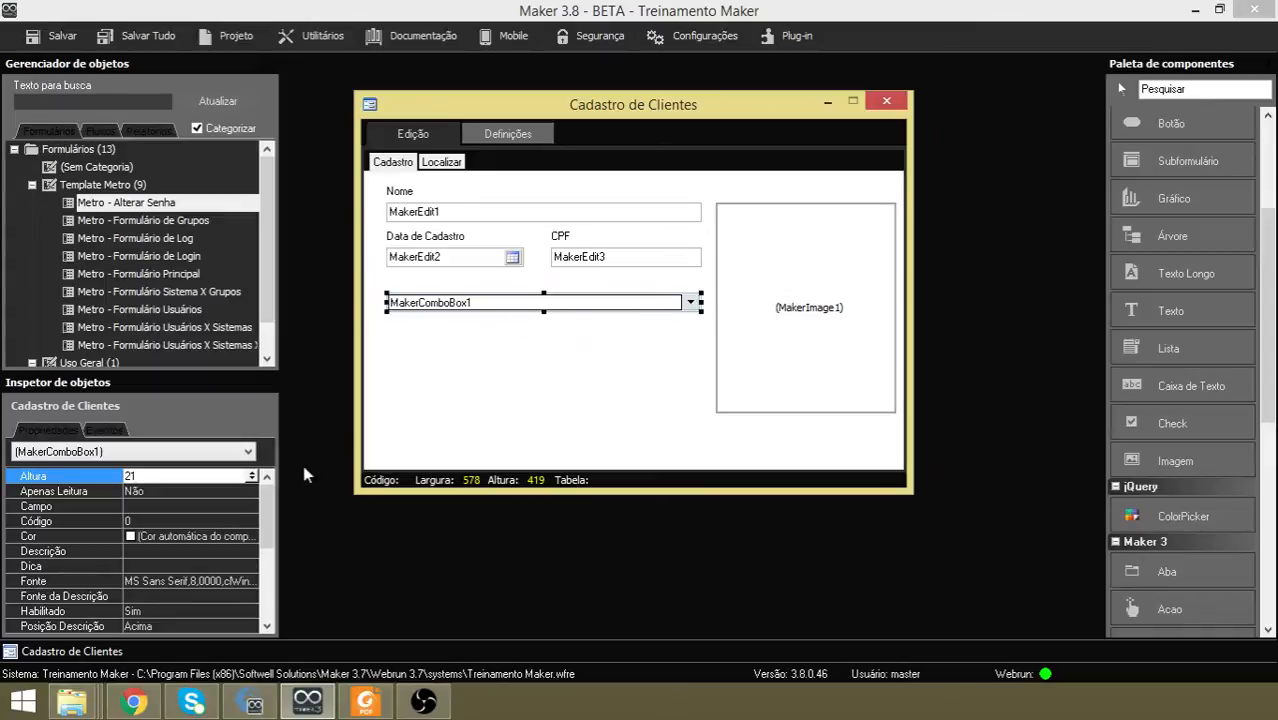
Type Sexo as the dropdown's description and open its Lista values editor.
left_click(195, 551)
type("Sexo")
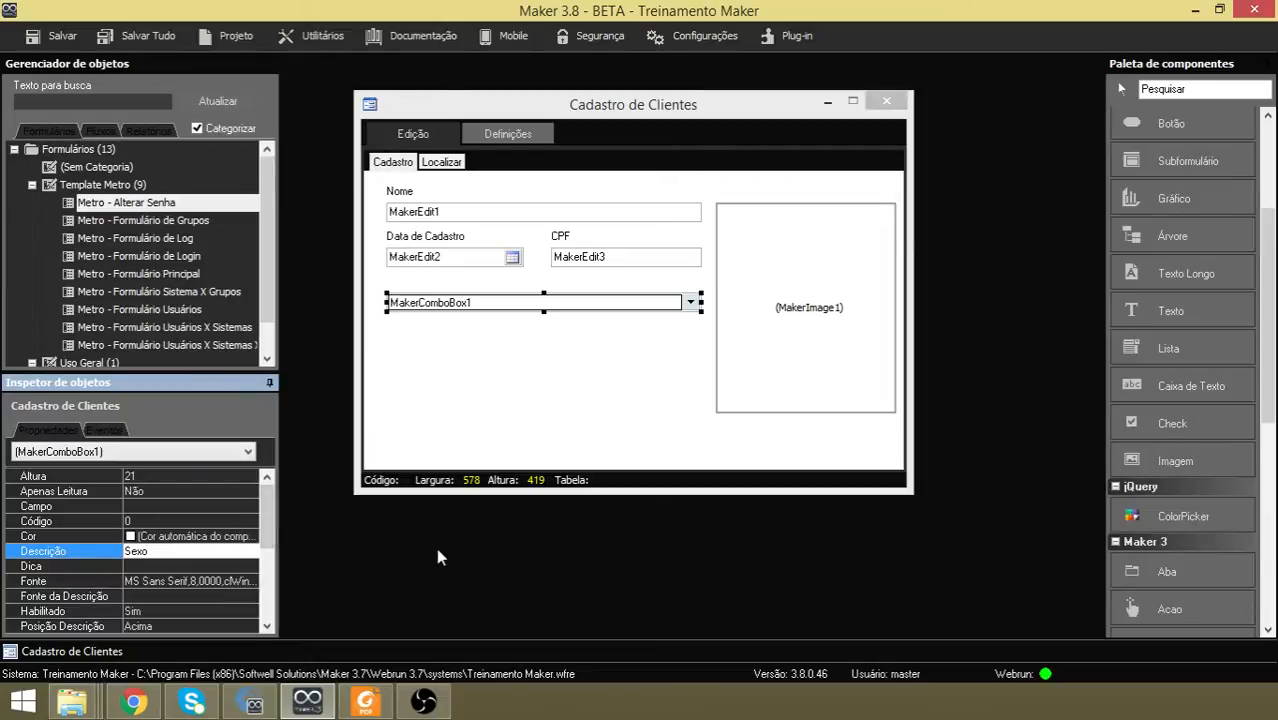
scroll(267, 519, "down", 2)
scroll(272, 554, "down", 3)
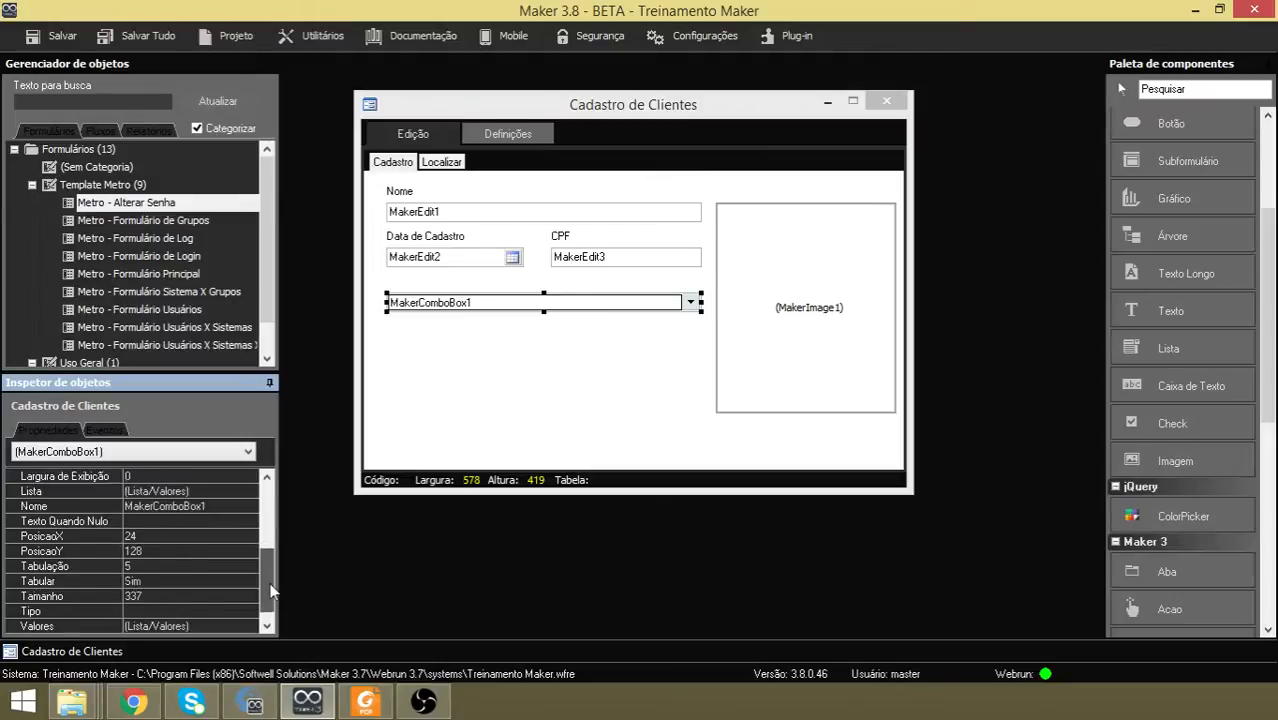
scroll(267, 577, "down", 1)
scroll(270, 580, "up", 1)
left_click(185, 507)
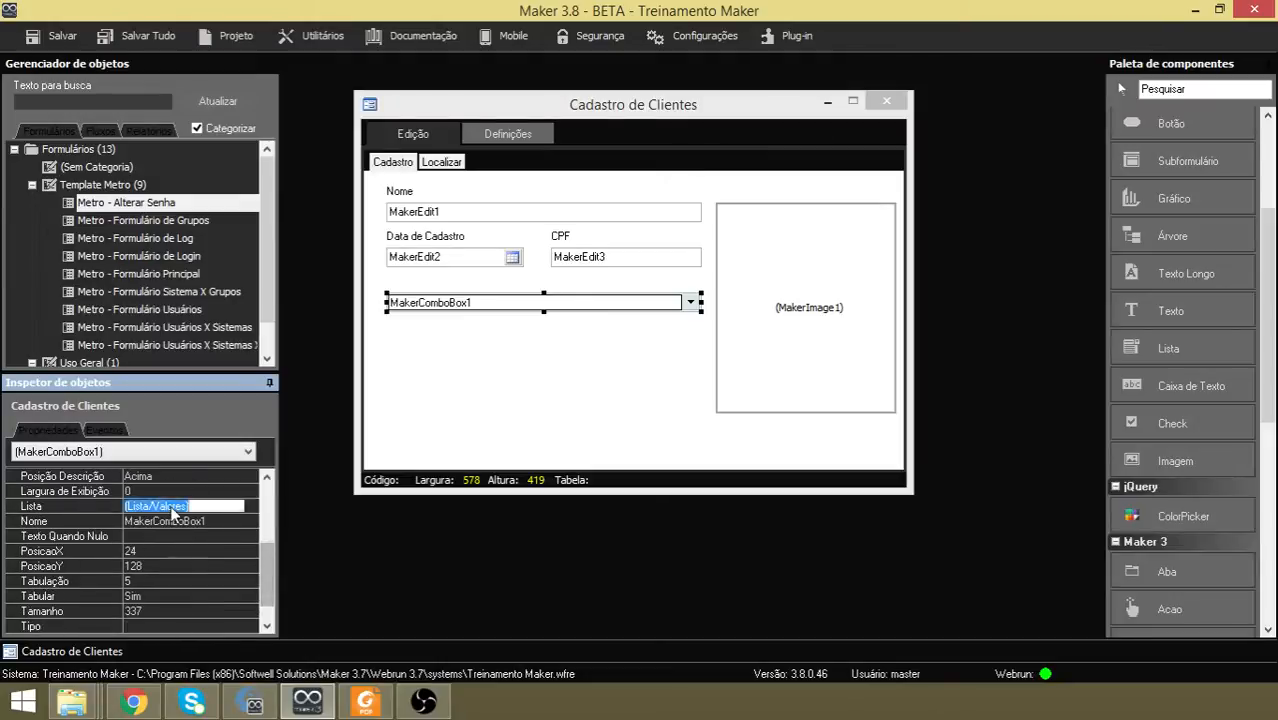
left_click(251, 507)
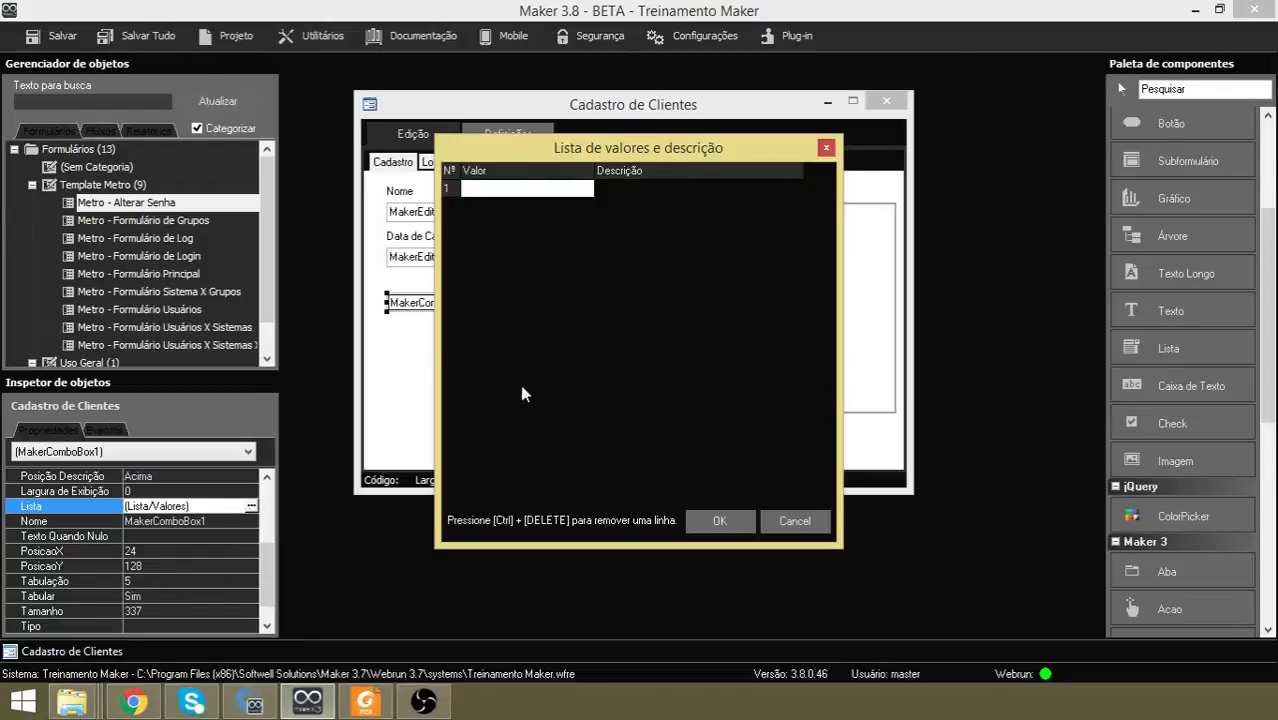
Enter the list options M – Masculino and F – Feminino and accept them.
left_click(522, 189)
type("M")
key("Tab")
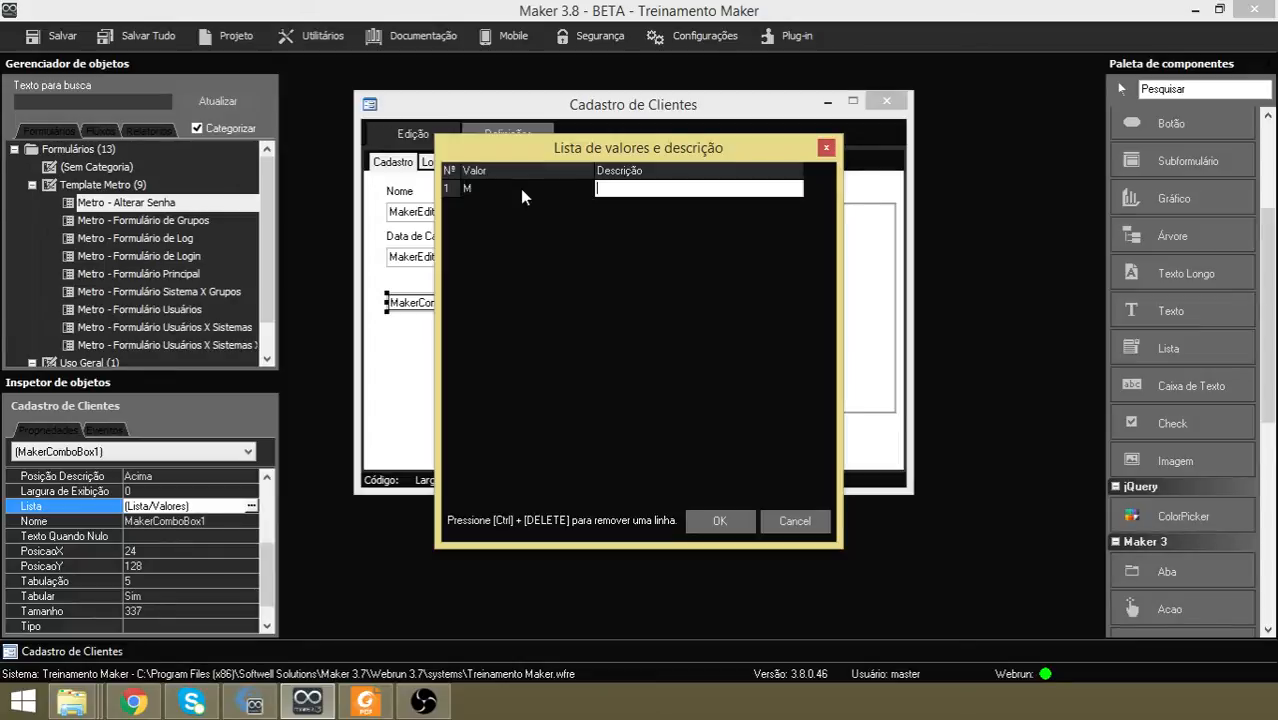
type("Masculino")
key("Tab")
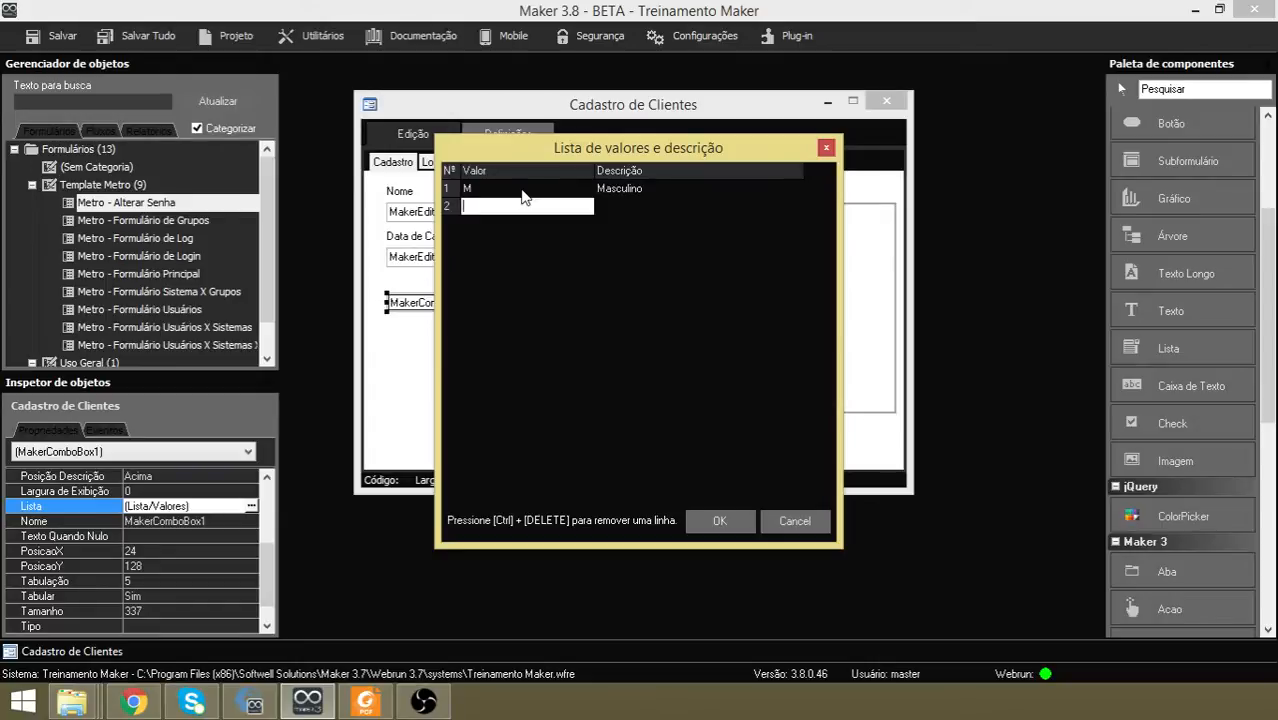
type("F")
key("Tab")
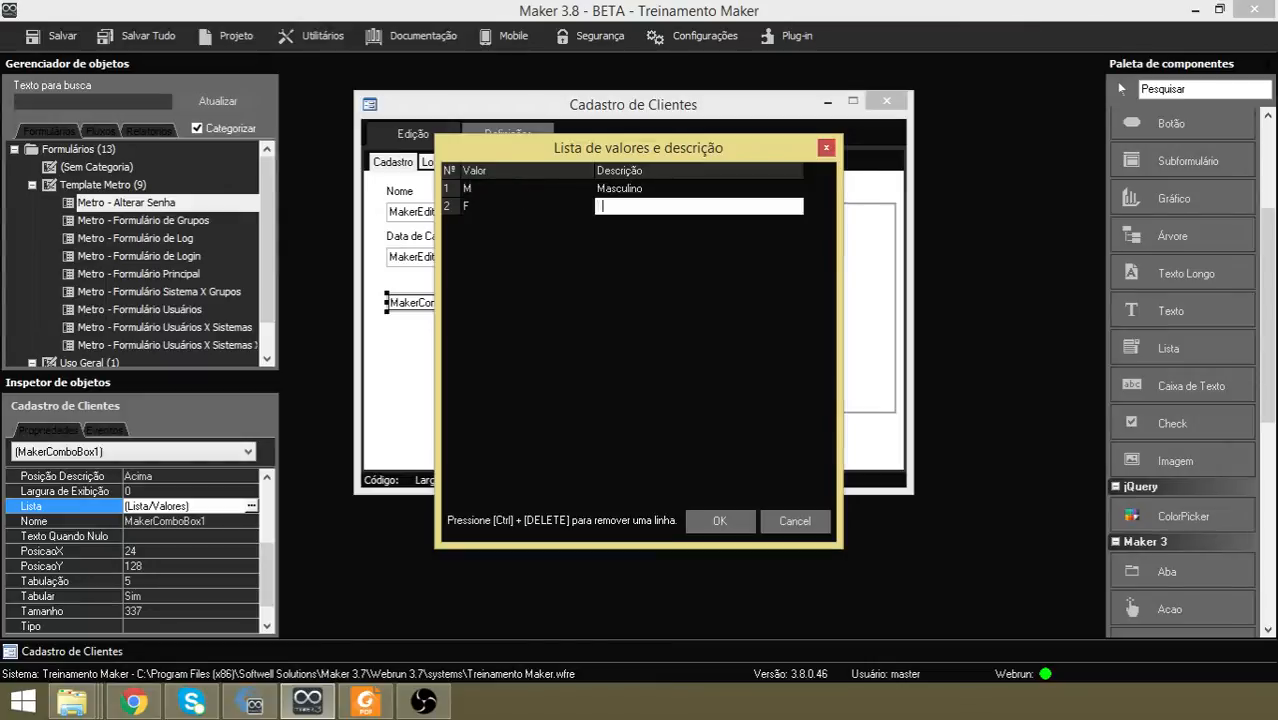
type("Feminino")
key("Tab")
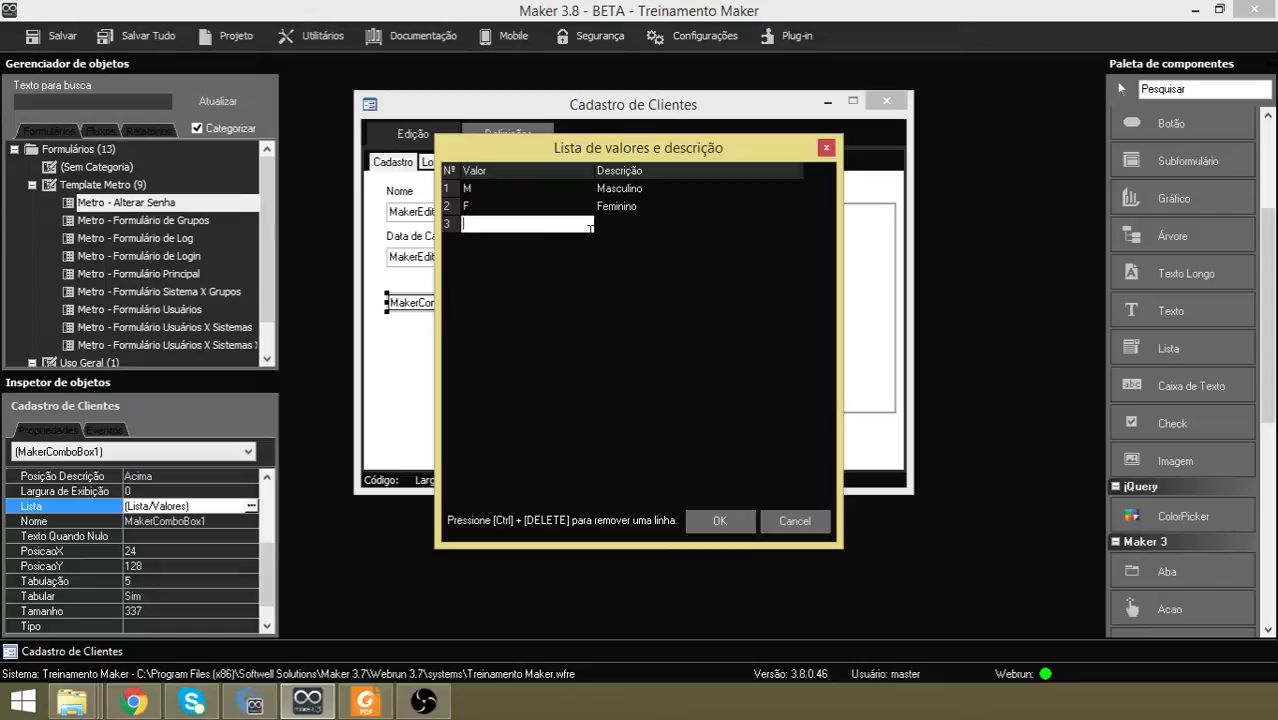
left_click(731, 522)
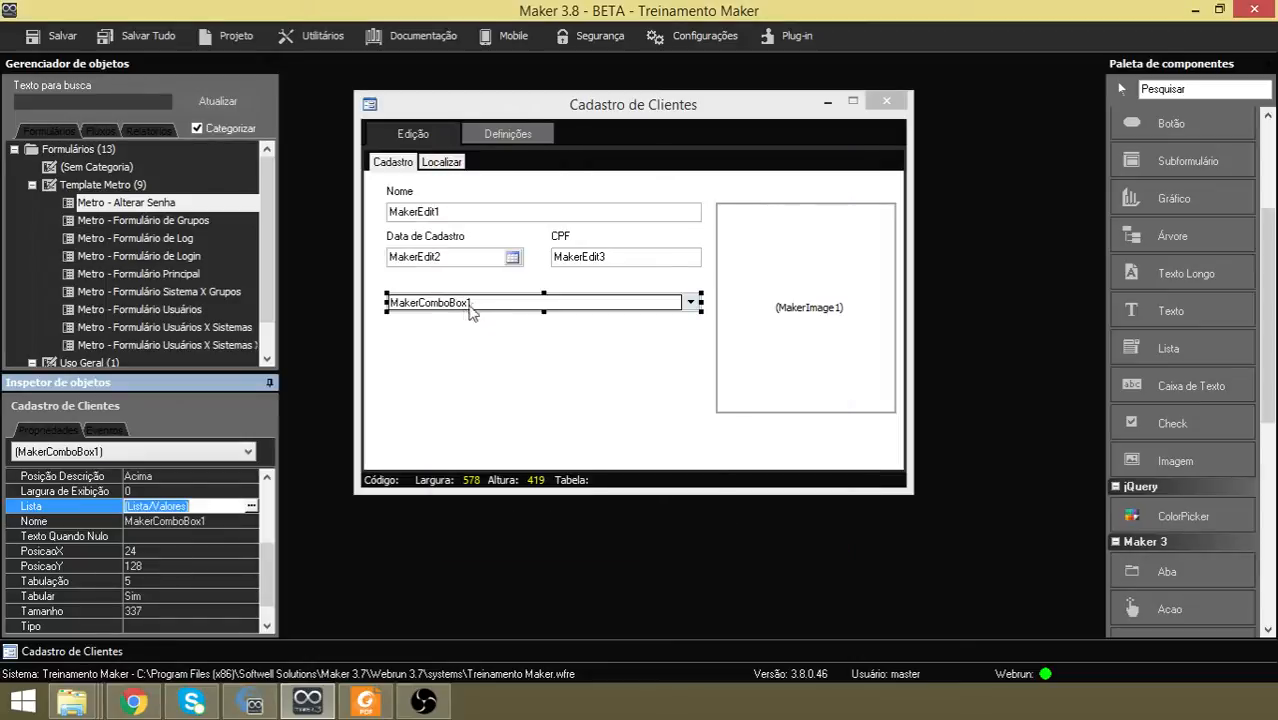
Set the dropdown's Descrição to Sexo.
left_click_drag(270, 565, 272, 497)
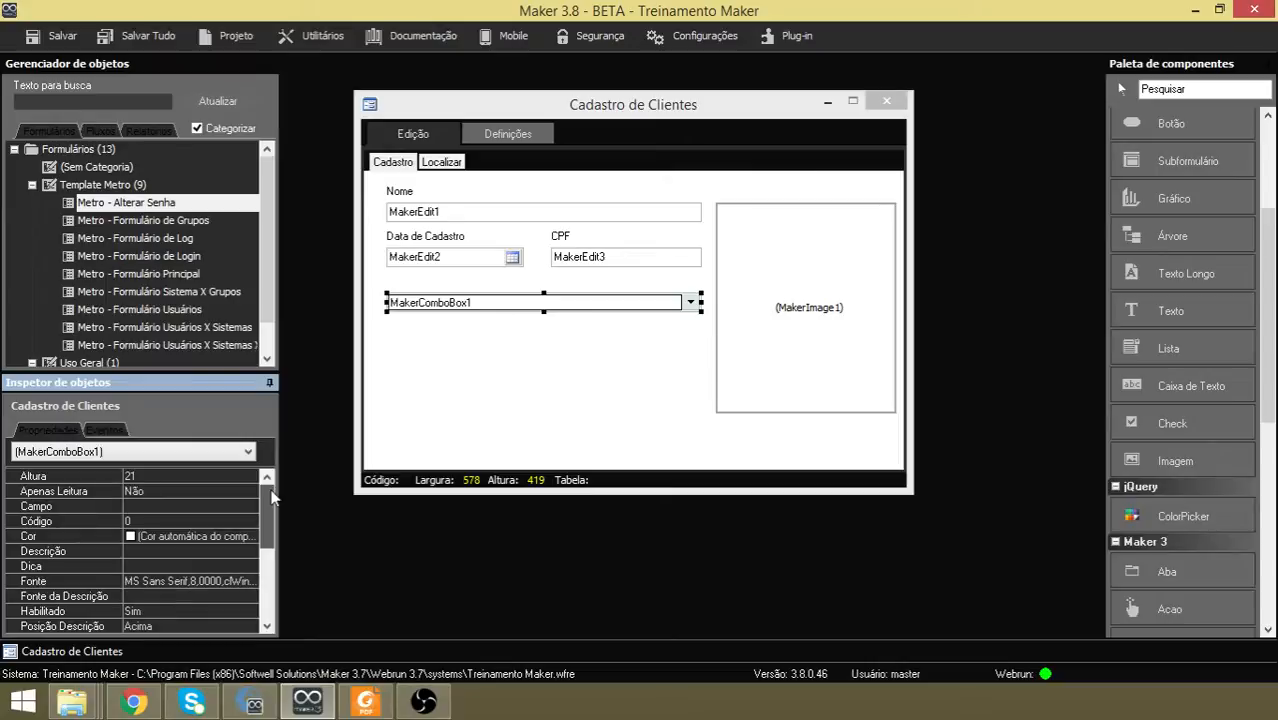
left_click(212, 550)
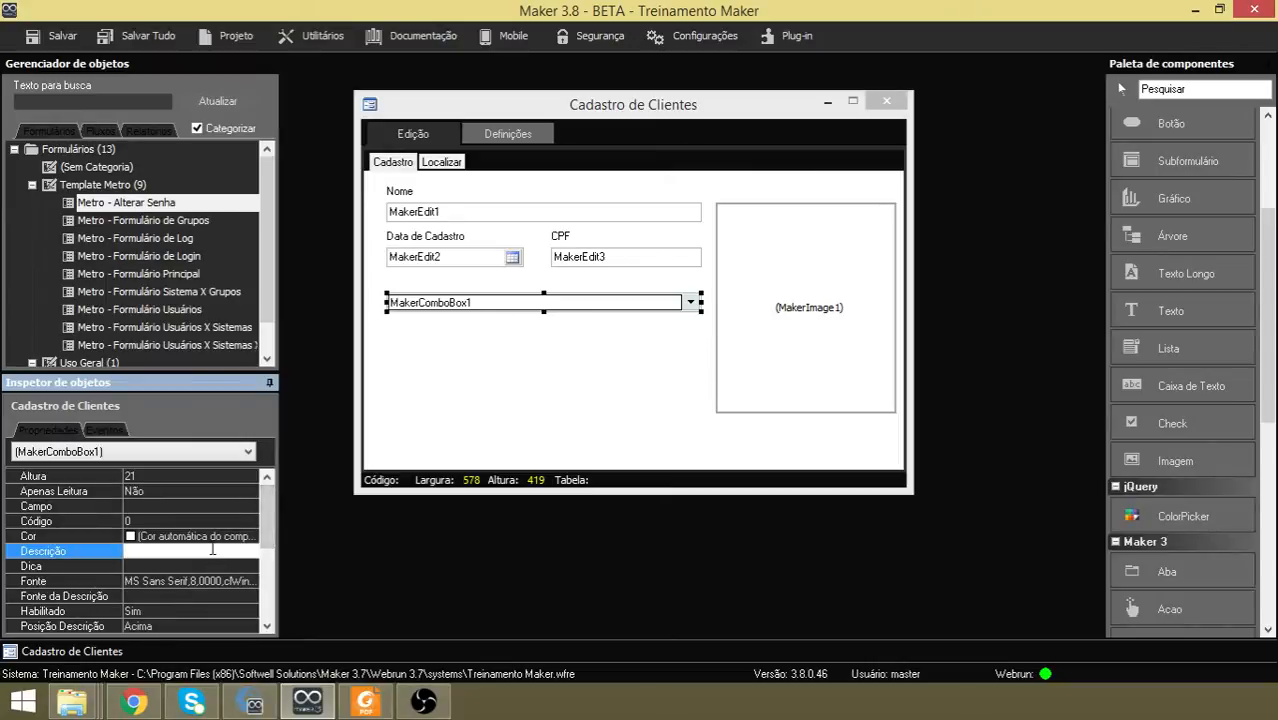
type("Sexo")
key("Return")
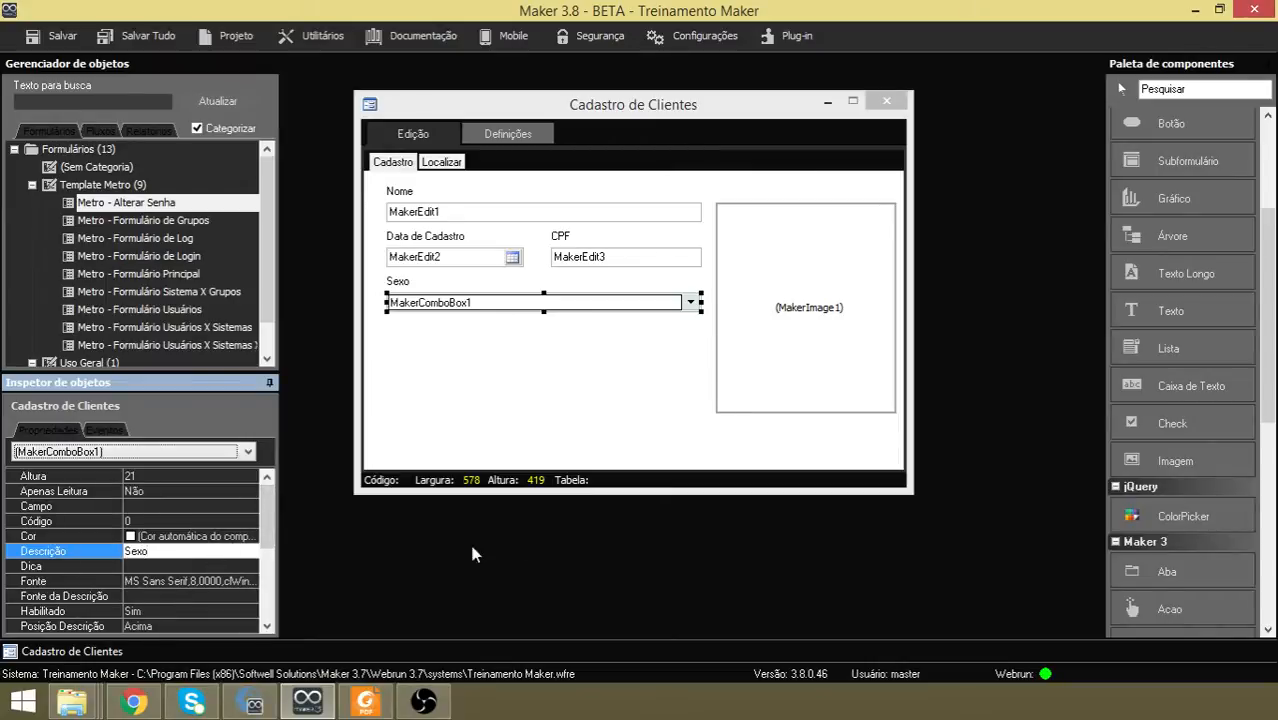
left_click(556, 442)
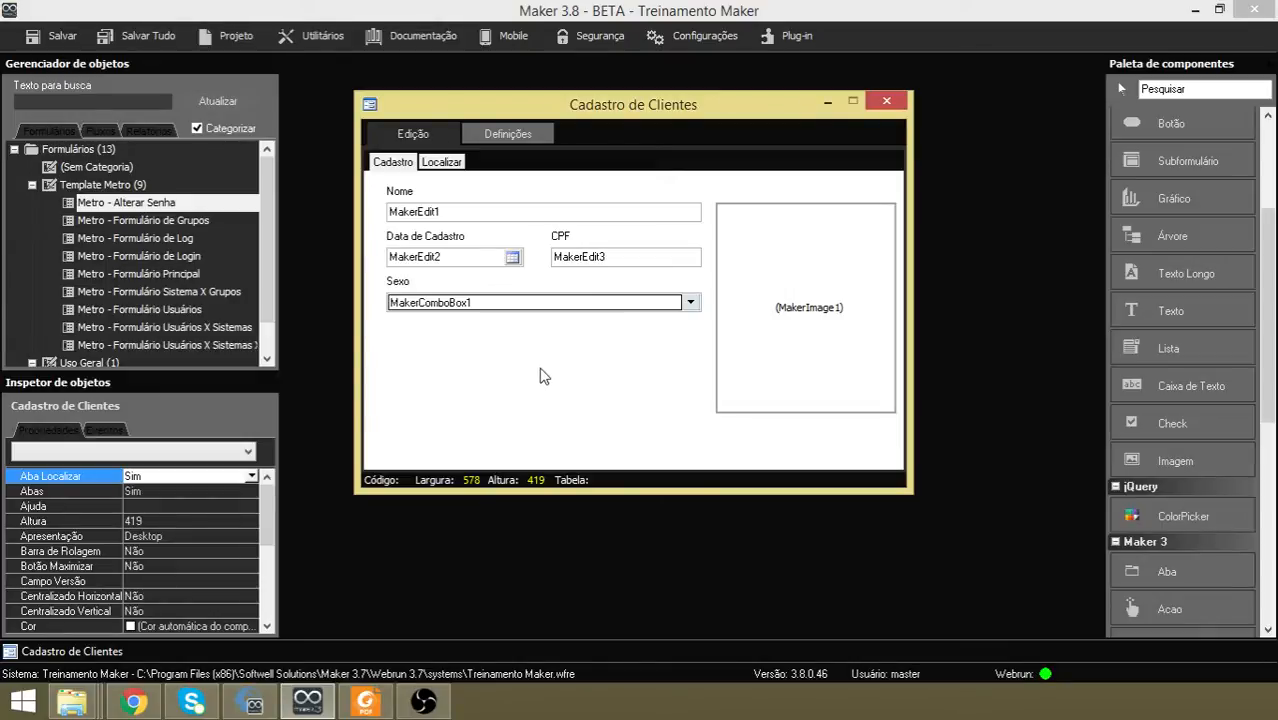
left_click(1194, 270)
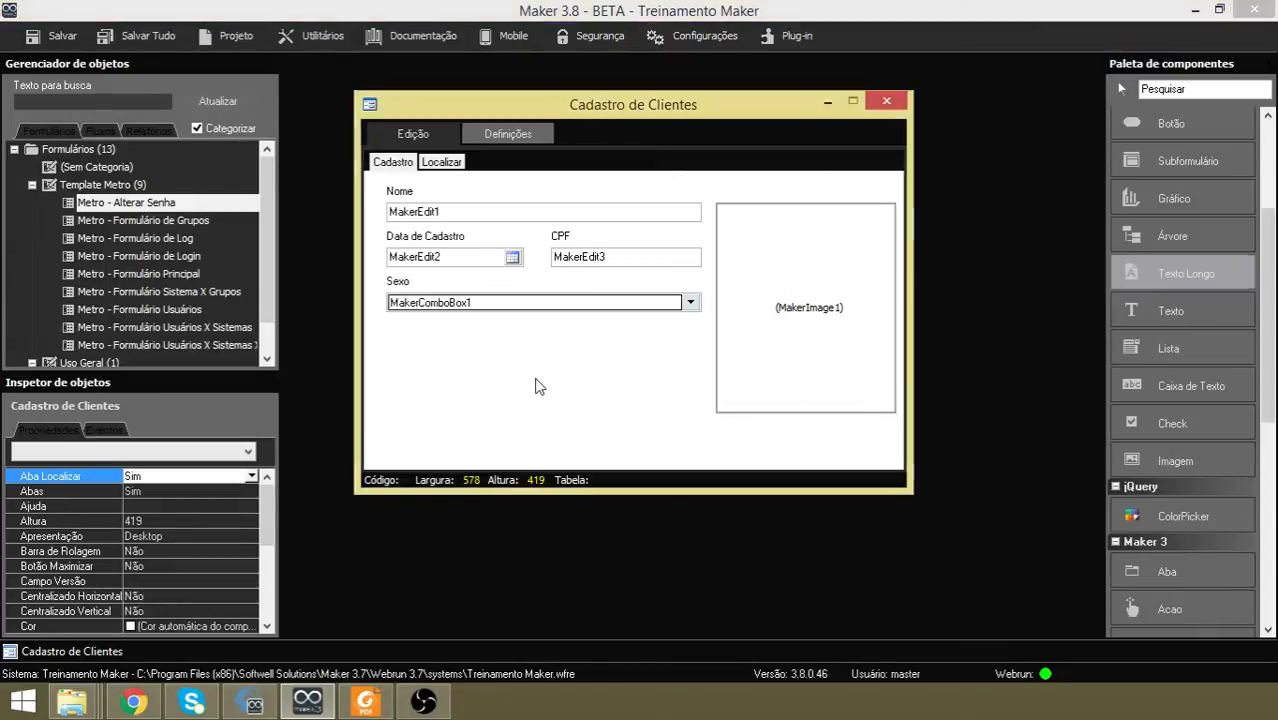
Place a memo box below Sexo, enlarge it to about 305 x 121, and lengthen the photo box.
left_click(539, 386)
left_click_drag(616, 418, 465, 376)
left_click_drag(558, 412, 708, 441)
left_click(836, 410)
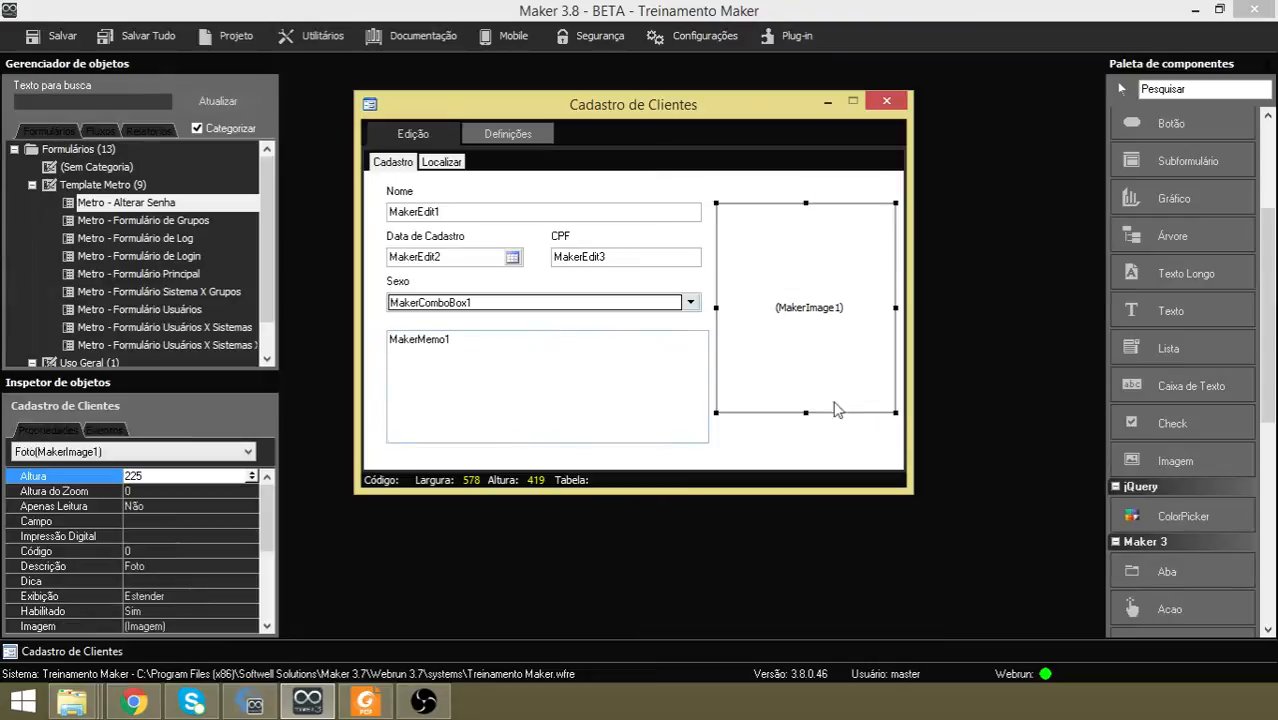
left_click_drag(806, 412, 807, 442)
left_click(480, 381)
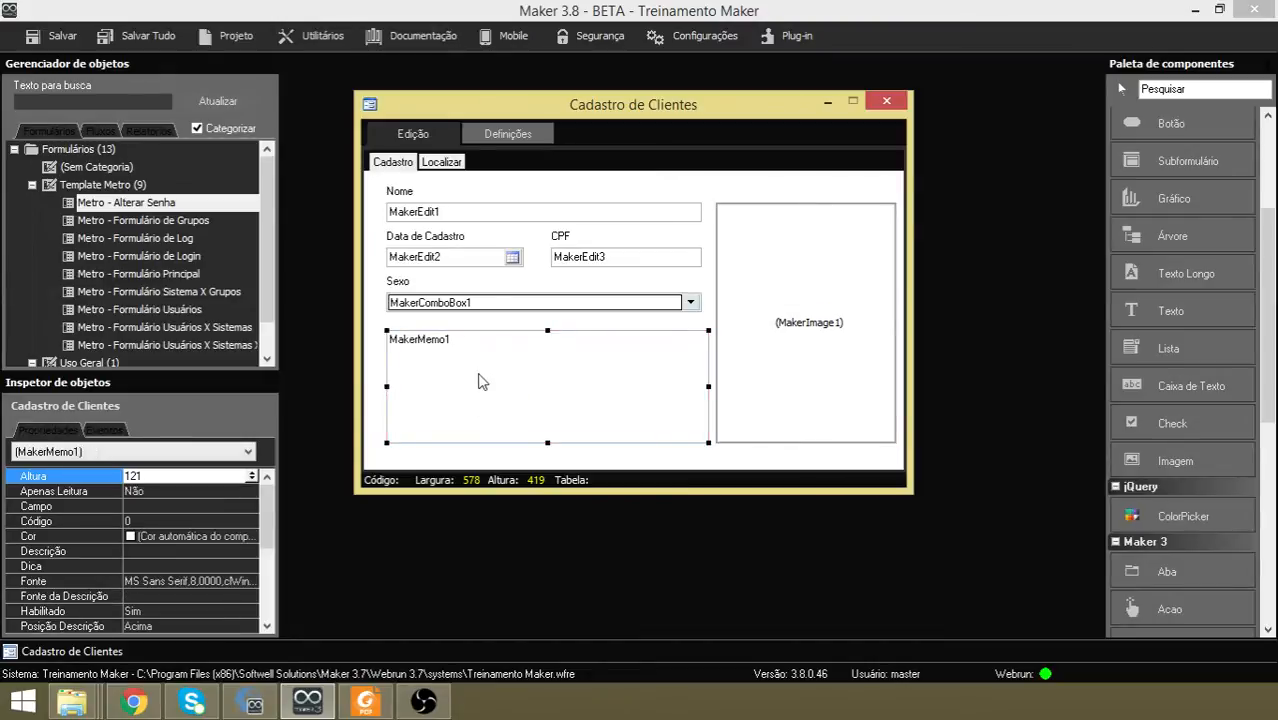
Set the memo's Descrição to Observações and nudge it down slightly.
left_click(178, 551)
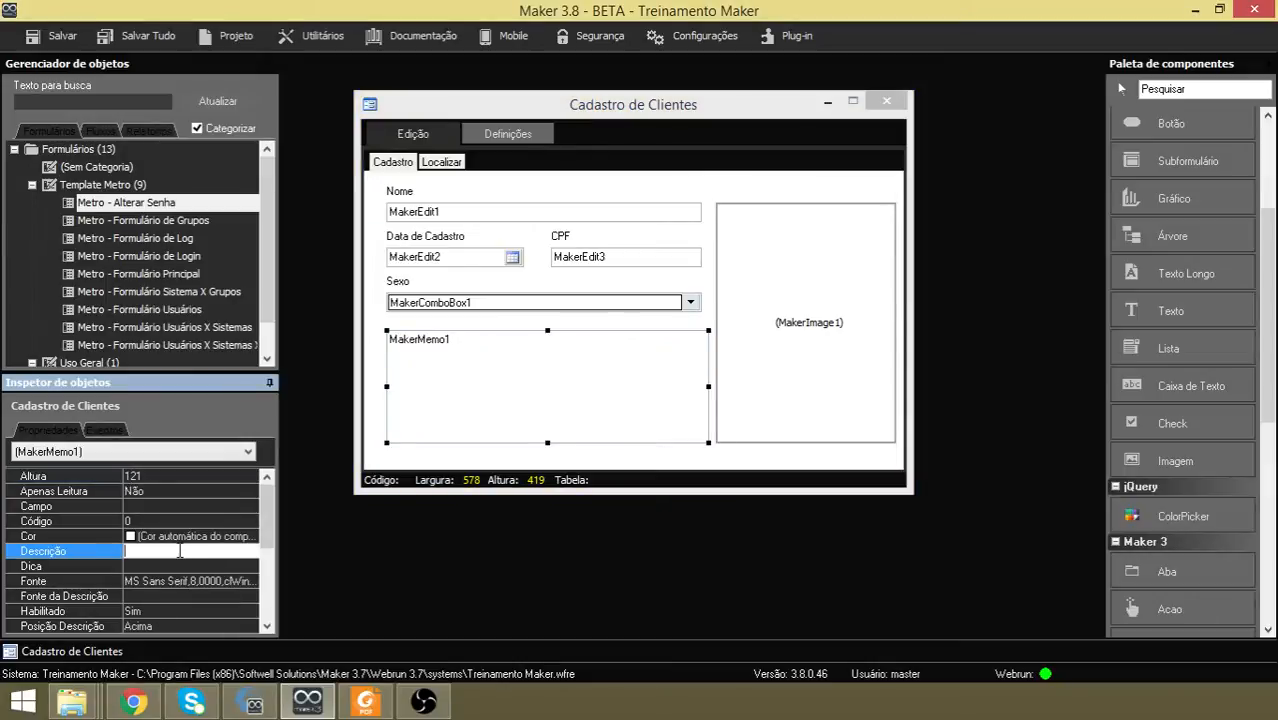
type("Observaçã")
type("es")
left_click(511, 404)
key("ctrl+Down")
key("ctrl+Down")
key("ctrl+Down")
key("ctrl+Down")
key("ctrl+Down")
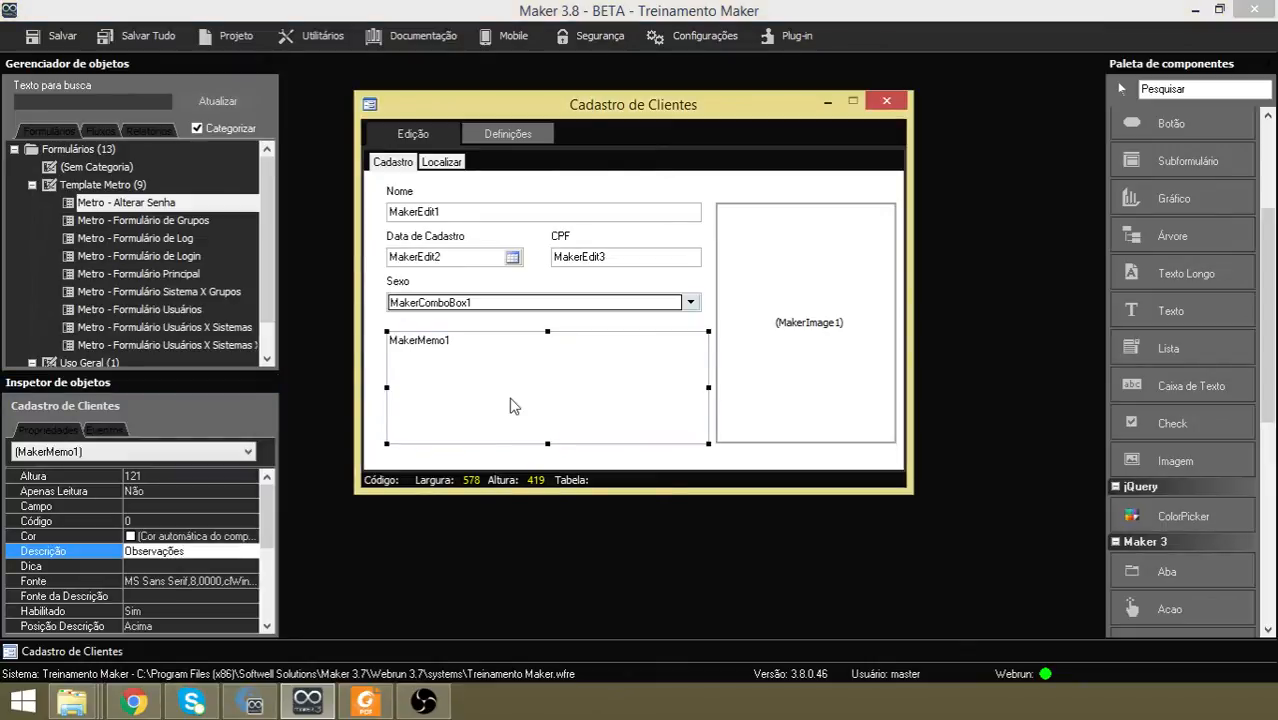
key("ctrl+Down")
key("ctrl+Down")
key("ctrl+Down")
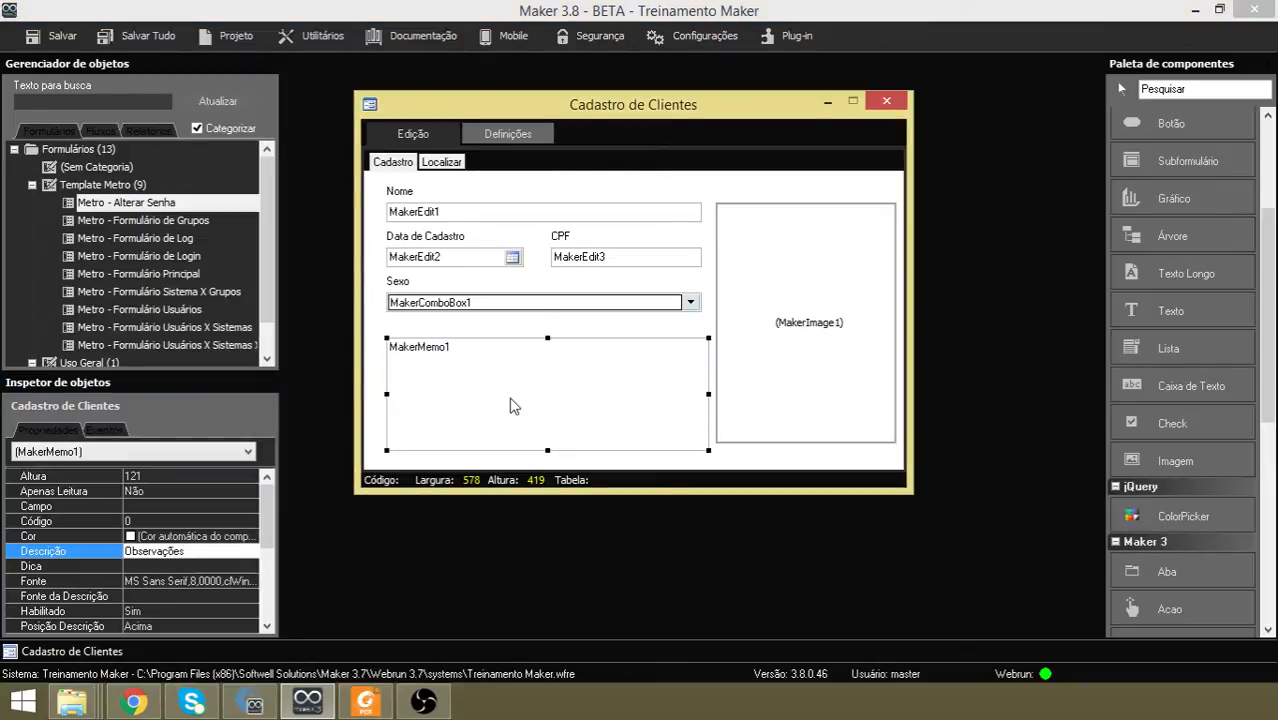
Set the memo's Texto Rico to HTML Básico.
left_click(265, 502)
left_click_drag(265, 502, 265, 593)
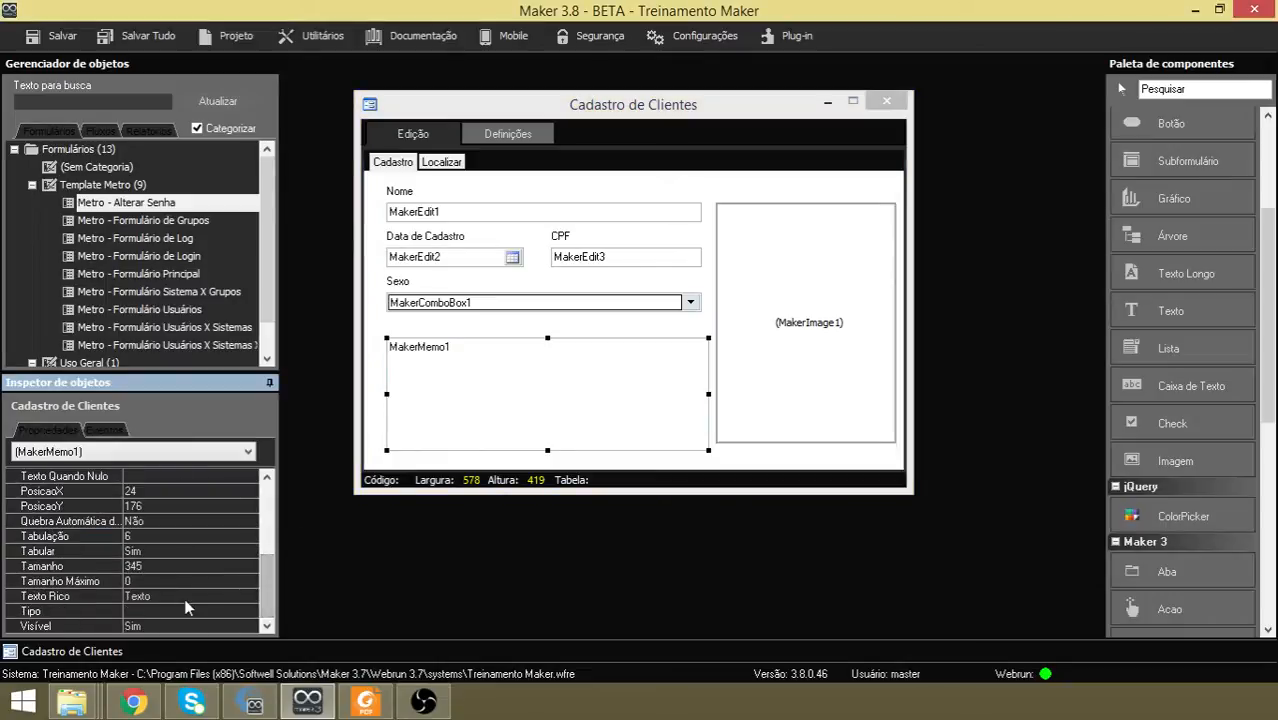
left_click(183, 597)
left_click(252, 596)
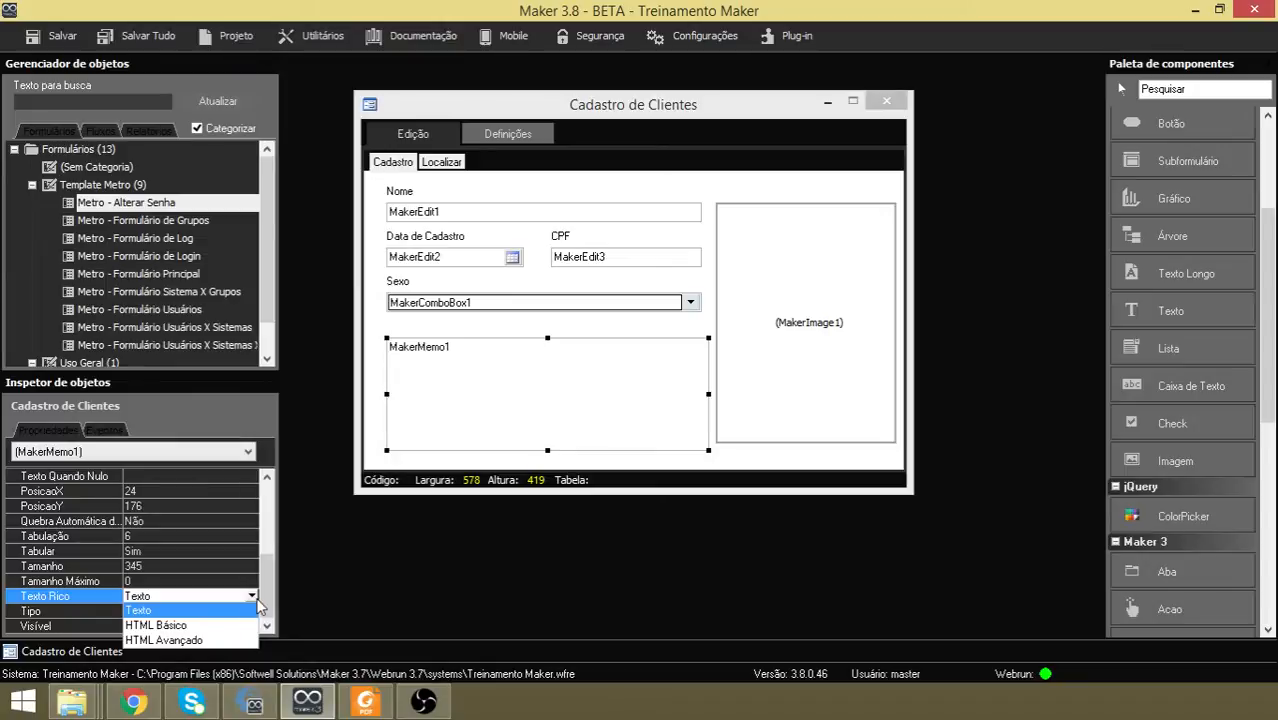
left_click(170, 627)
left_click(808, 440)
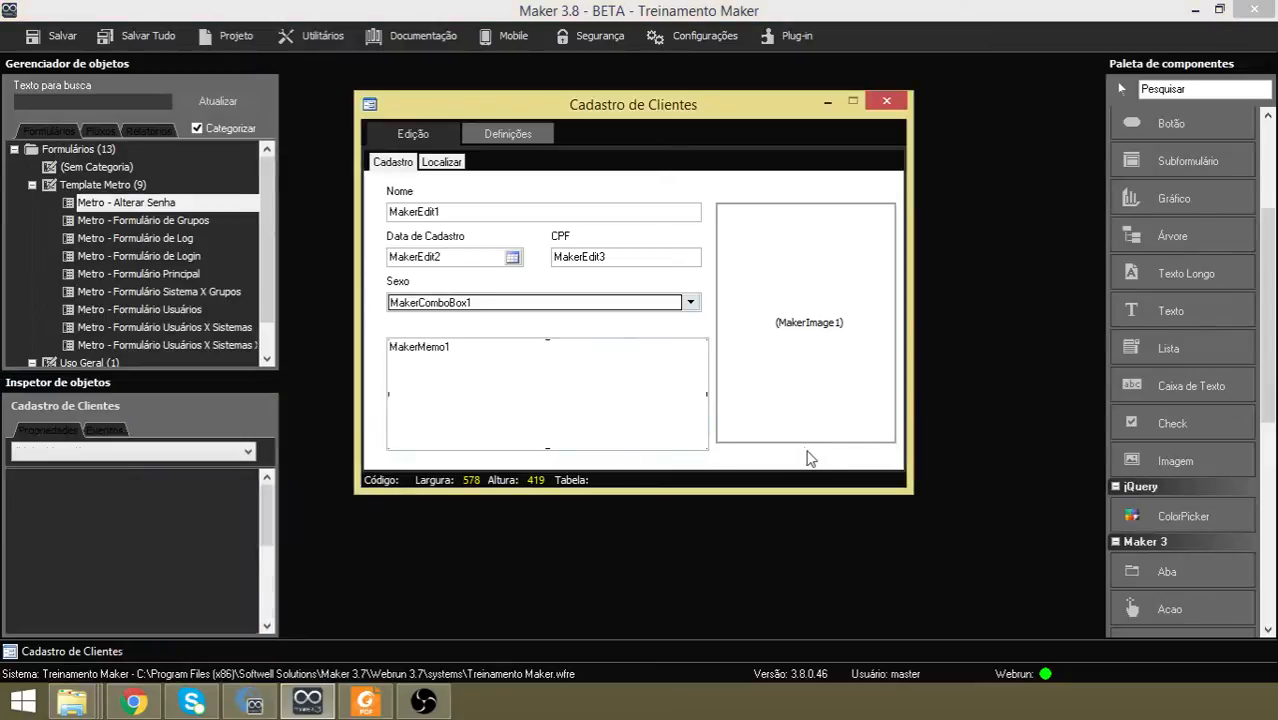
Stretch the Foto image box to 257 tall, then save with Ctrl+S to launch the database wizard.
left_click_drag(806, 441, 806, 450)
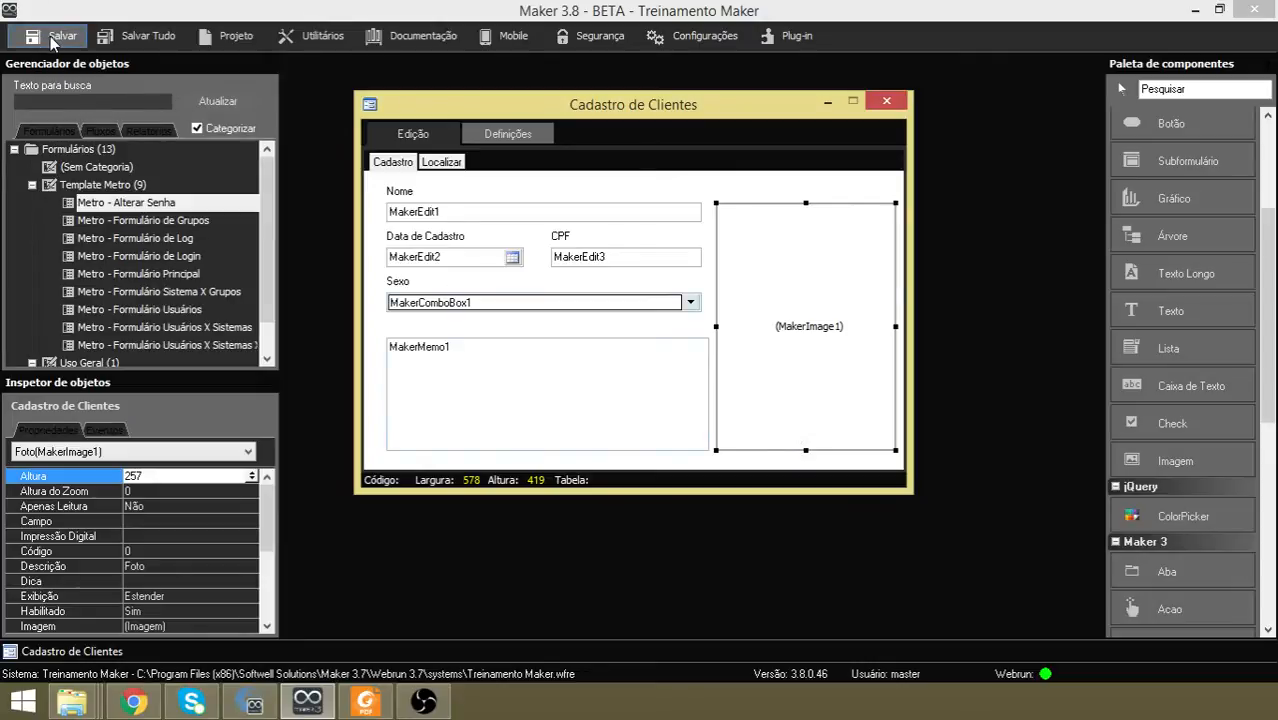
left_click(783, 195)
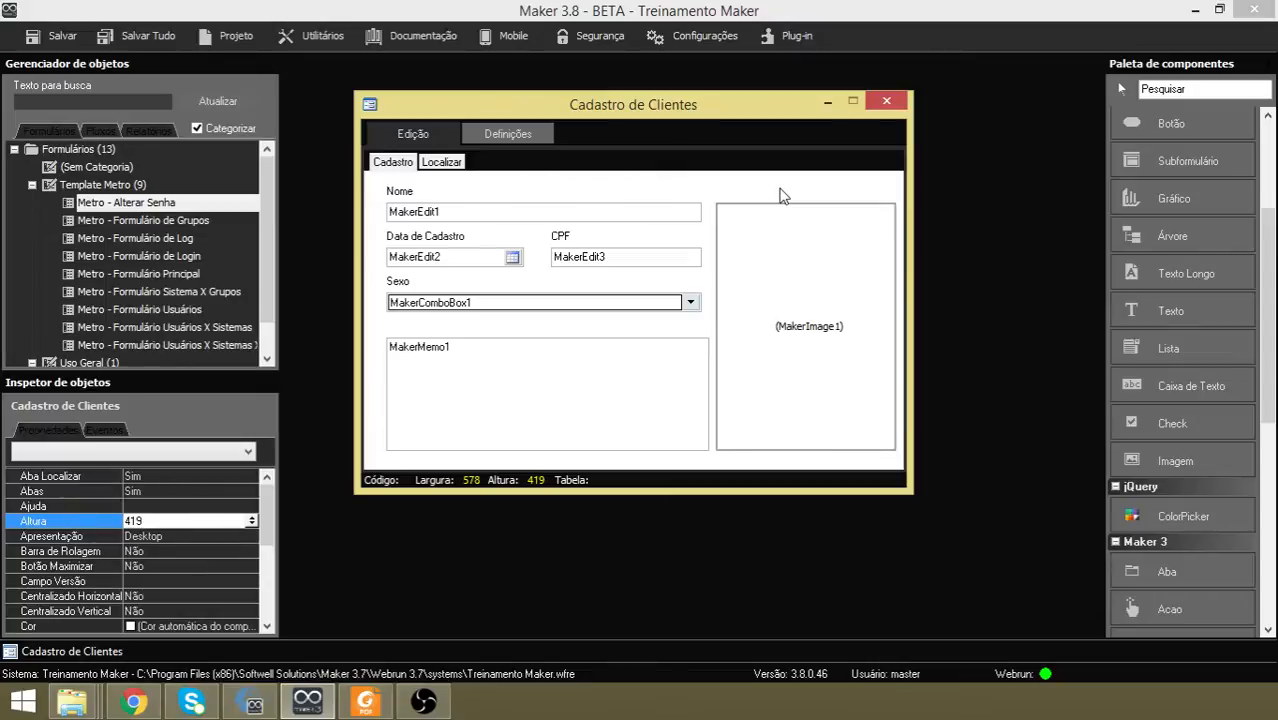
key("ctrl+s")
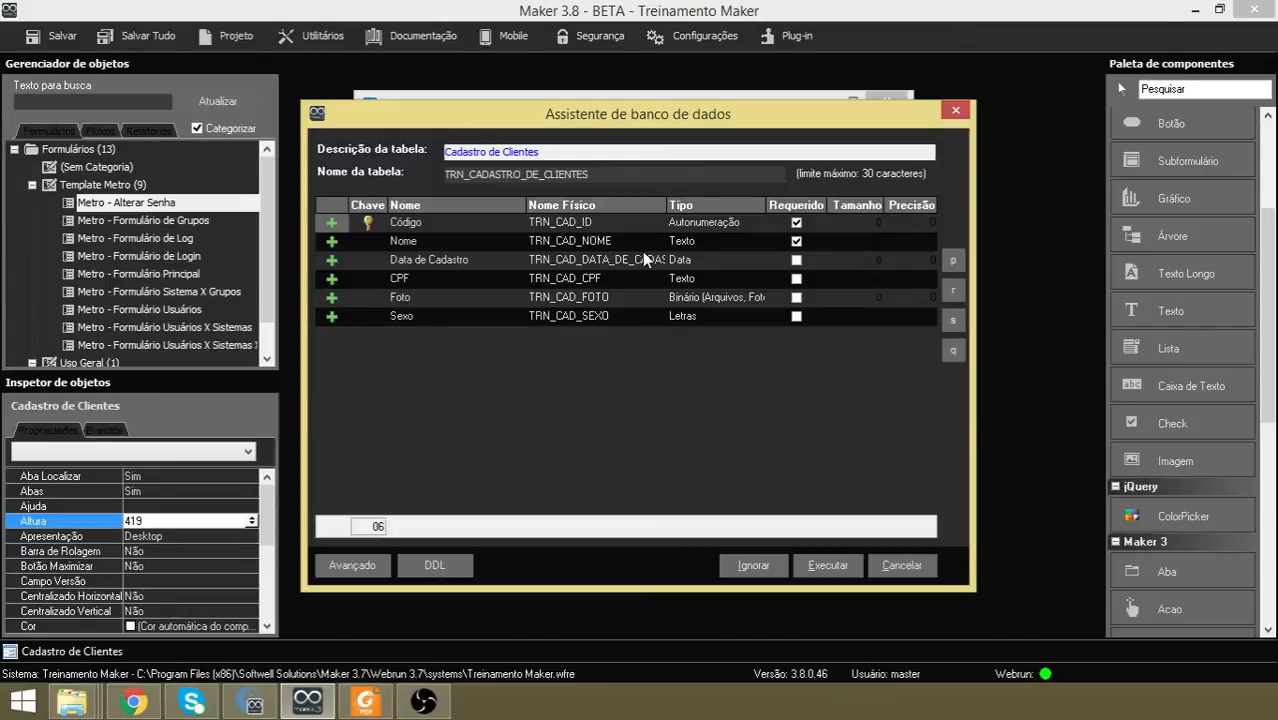
Keep Nome as Texto and view the generated CREATE TABLE script for TRN_CADASTRO_DE_CLIENTES.
left_click(722, 244)
left_click(756, 241)
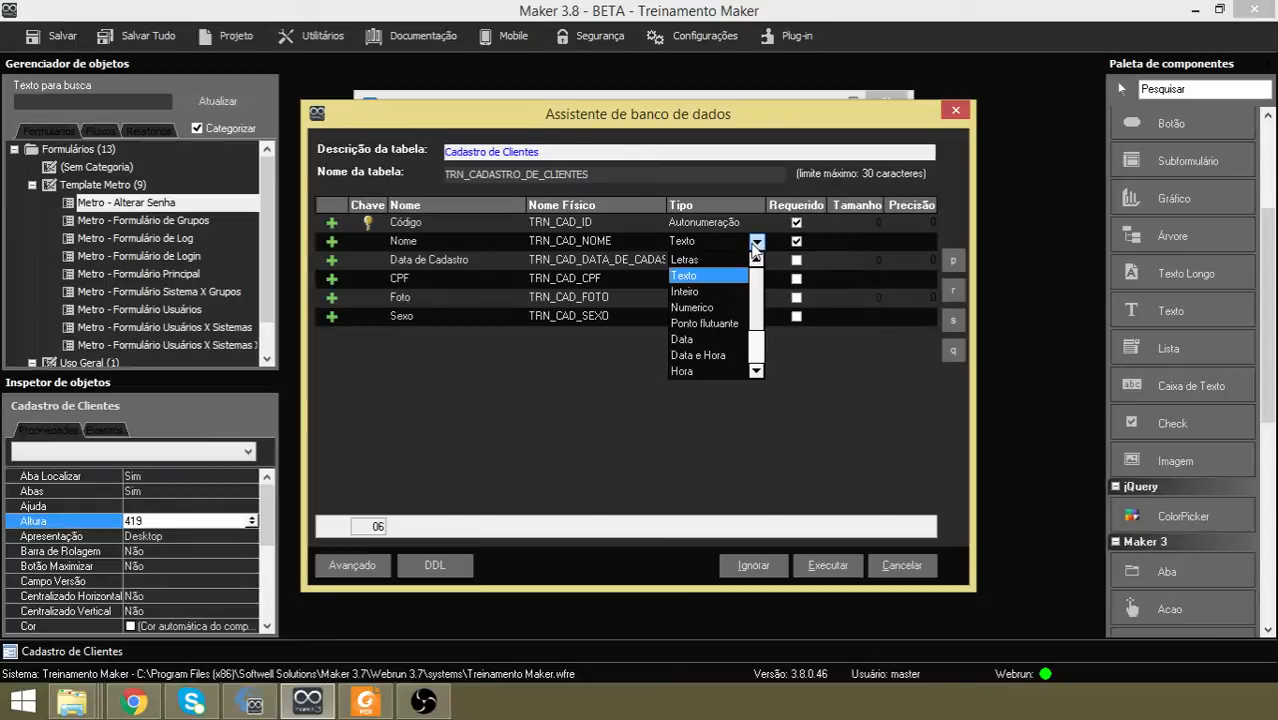
left_click(731, 276)
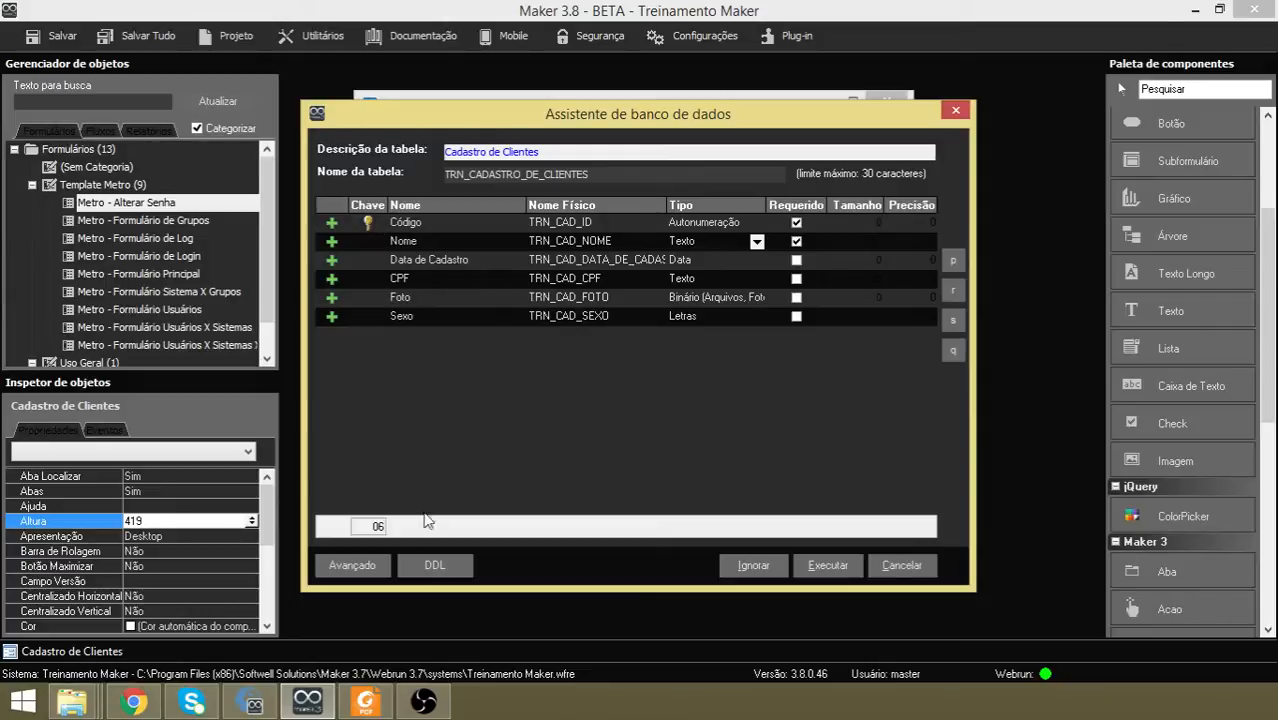
left_click(452, 574)
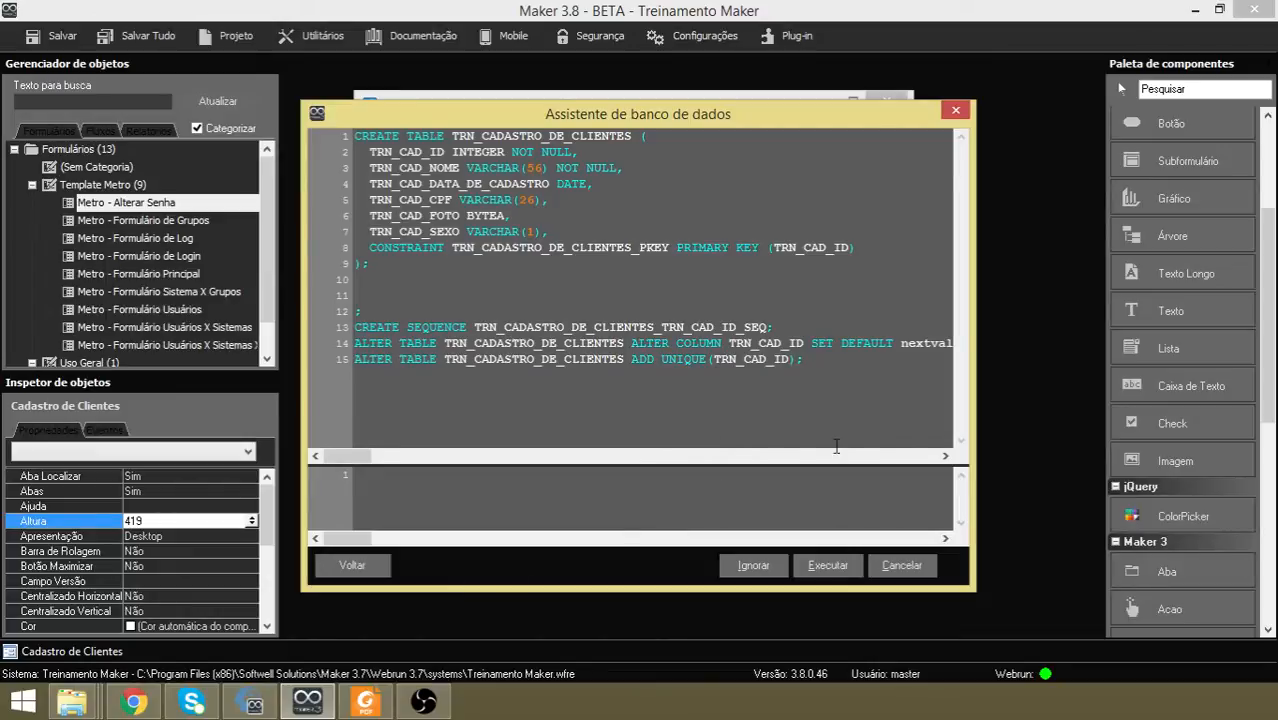
Try typing into the generated SQL script, then delete the stray text.
left_click(703, 164)
type("hhjghghjghg")
key("BackSpace")
key("BackSpace")
key("BackSpace")
key("BackSpace")
key("BackSpace")
key("BackSpace")
key("BackSpace")
key("BackSpace")
key("BackSpace")
key("BackSpace")
key("BackSpace")
Back on the fields page, review the table name and execute to create TRN_CADASTRO_DE_CLIENTES.
left_click(345, 566)
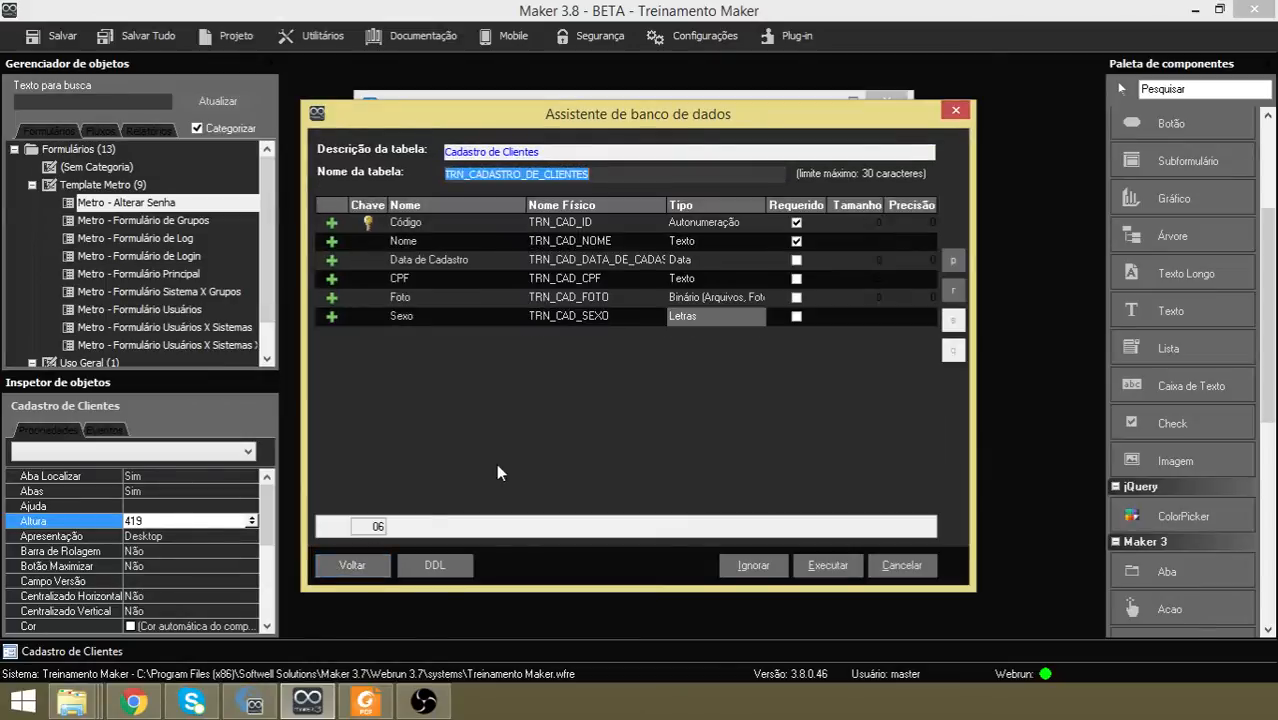
left_click(598, 174)
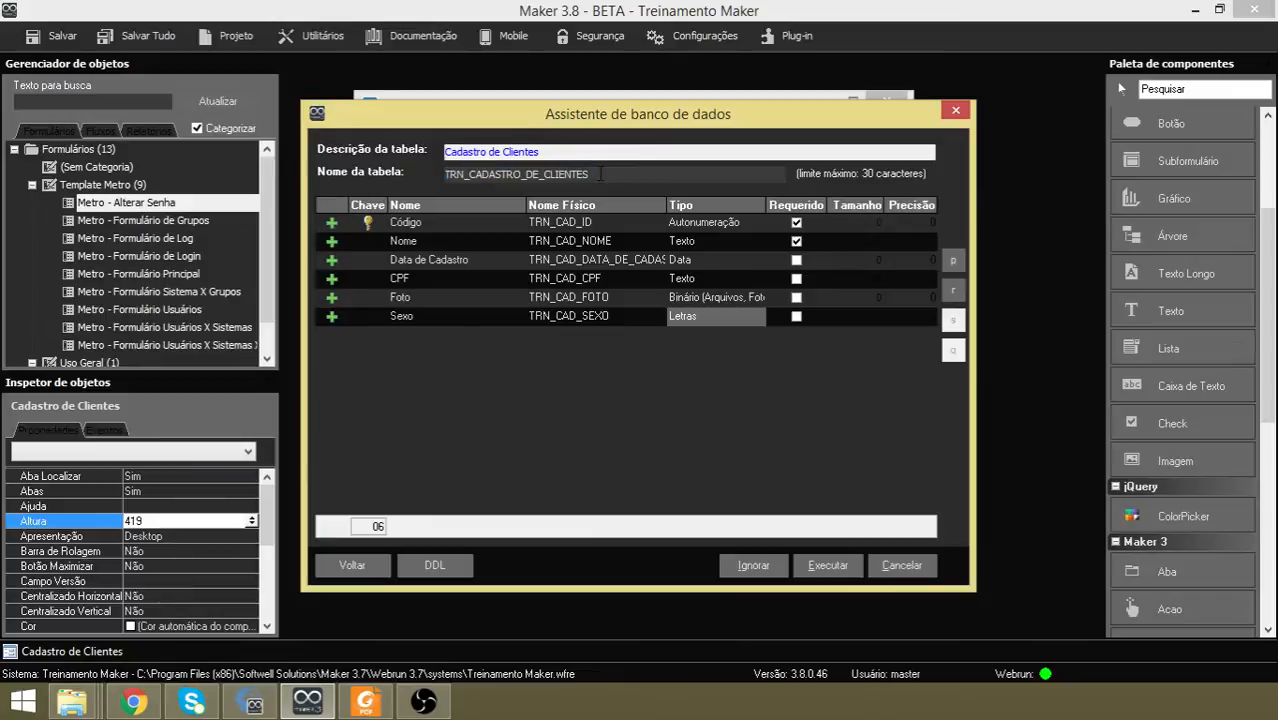
left_click_drag(598, 174, 522, 174)
left_click(628, 174)
left_click(830, 566)
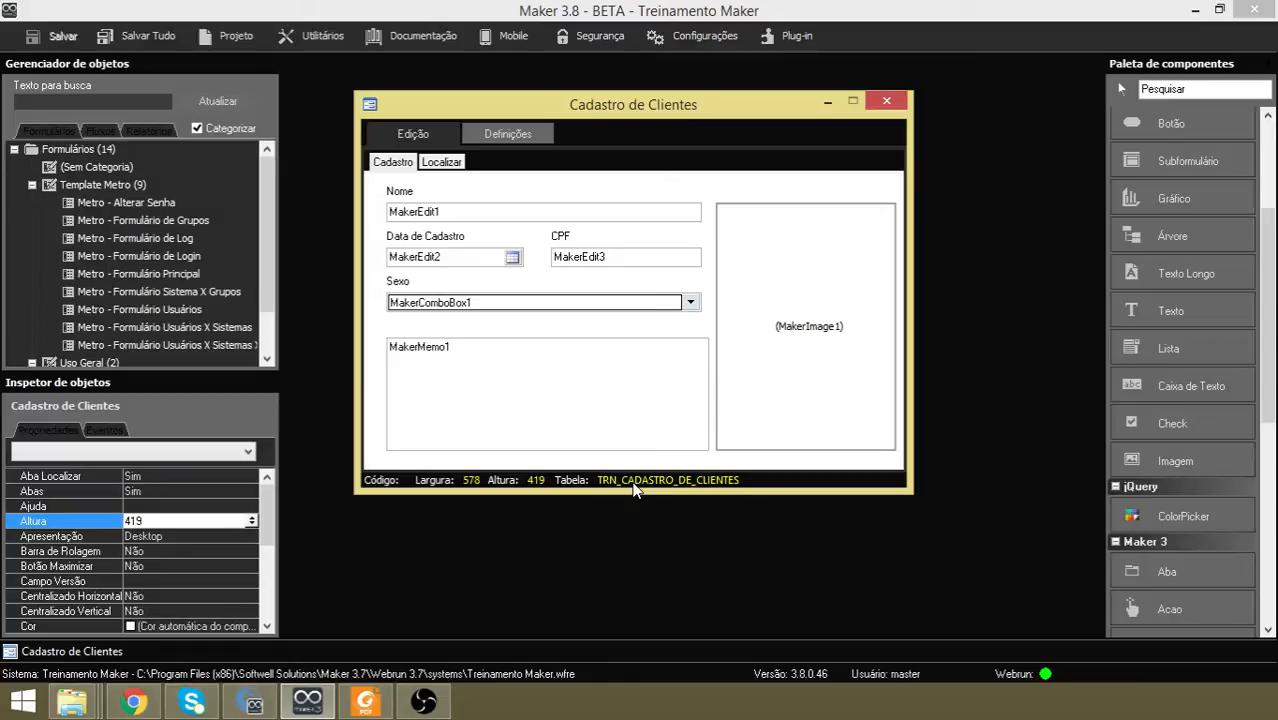
Close the Cadastro de Clientes designer and select Metro - Formulário Principal in the forms list.
left_click(887, 104)
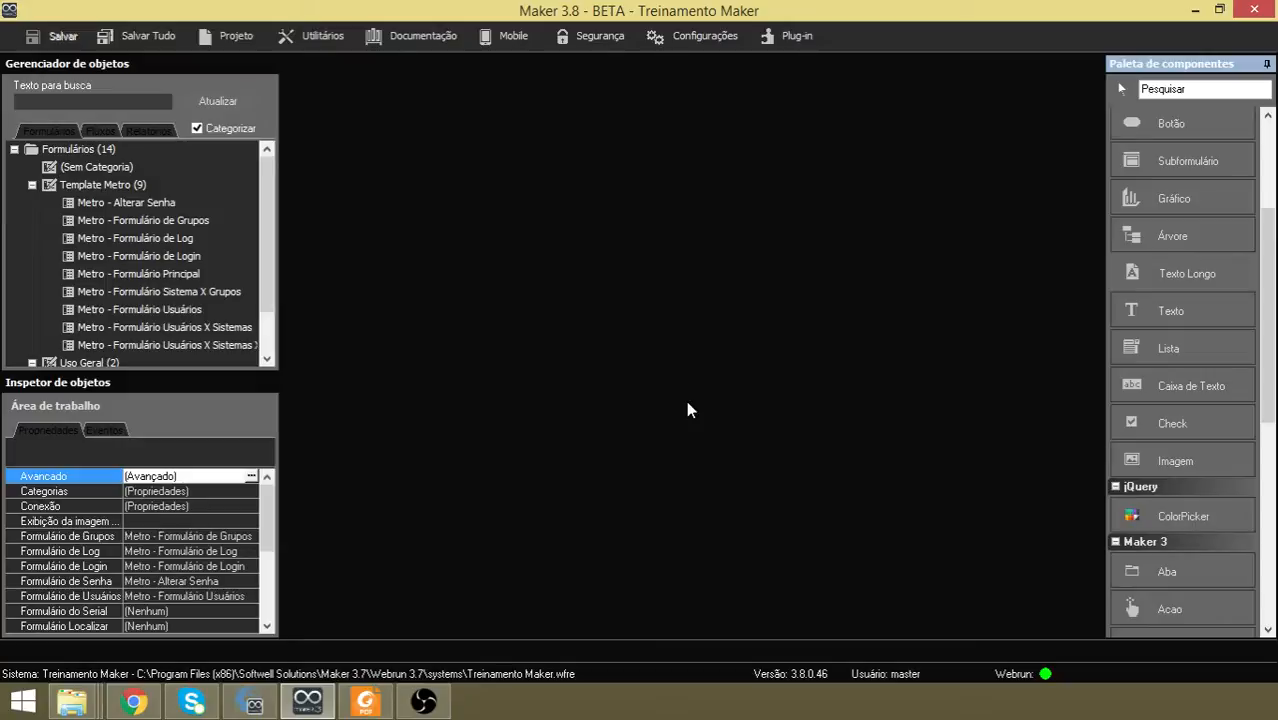
left_click(193, 279)
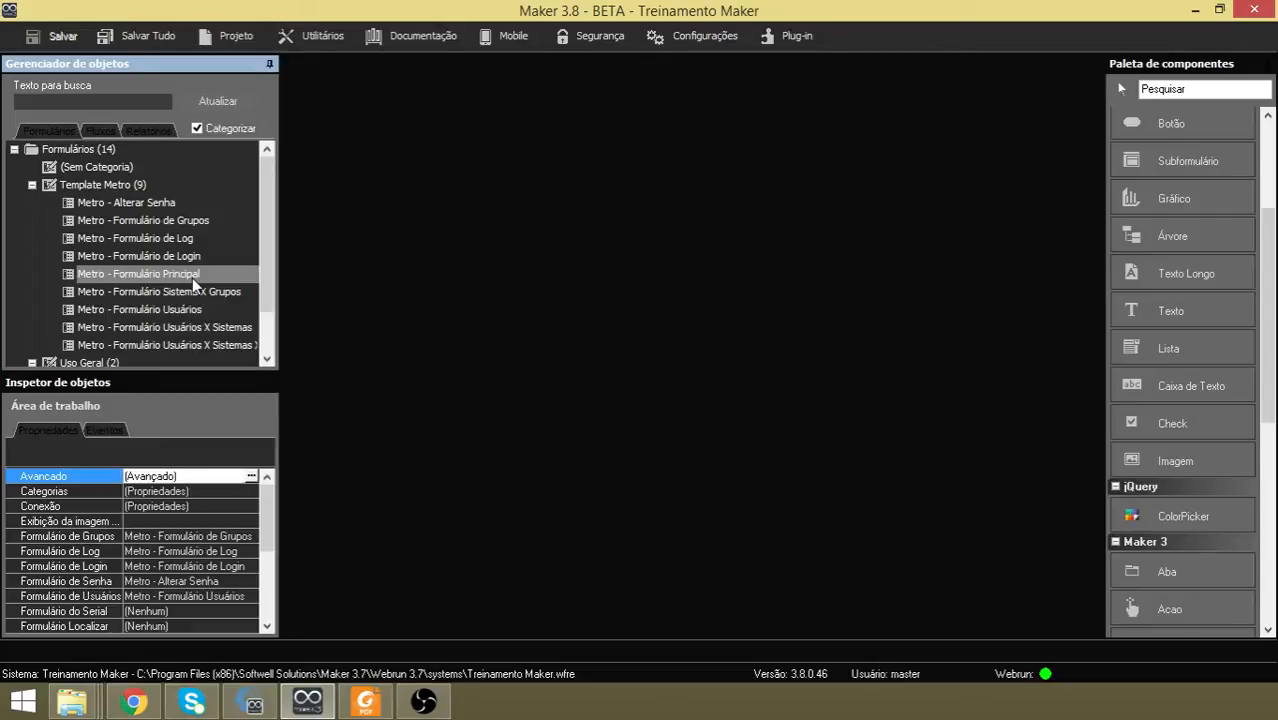
Open Metro - Formulário Principal in the designer and select its menuprincipal component.
double_click(193, 280)
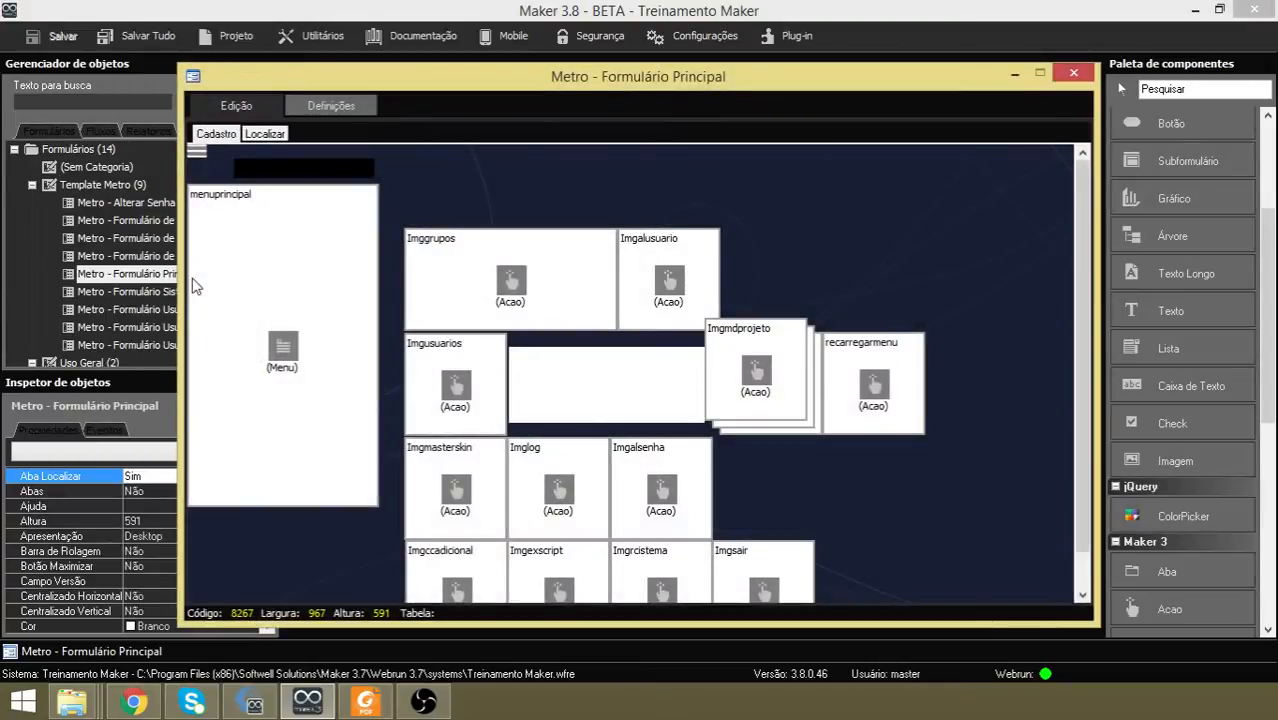
left_click(266, 263)
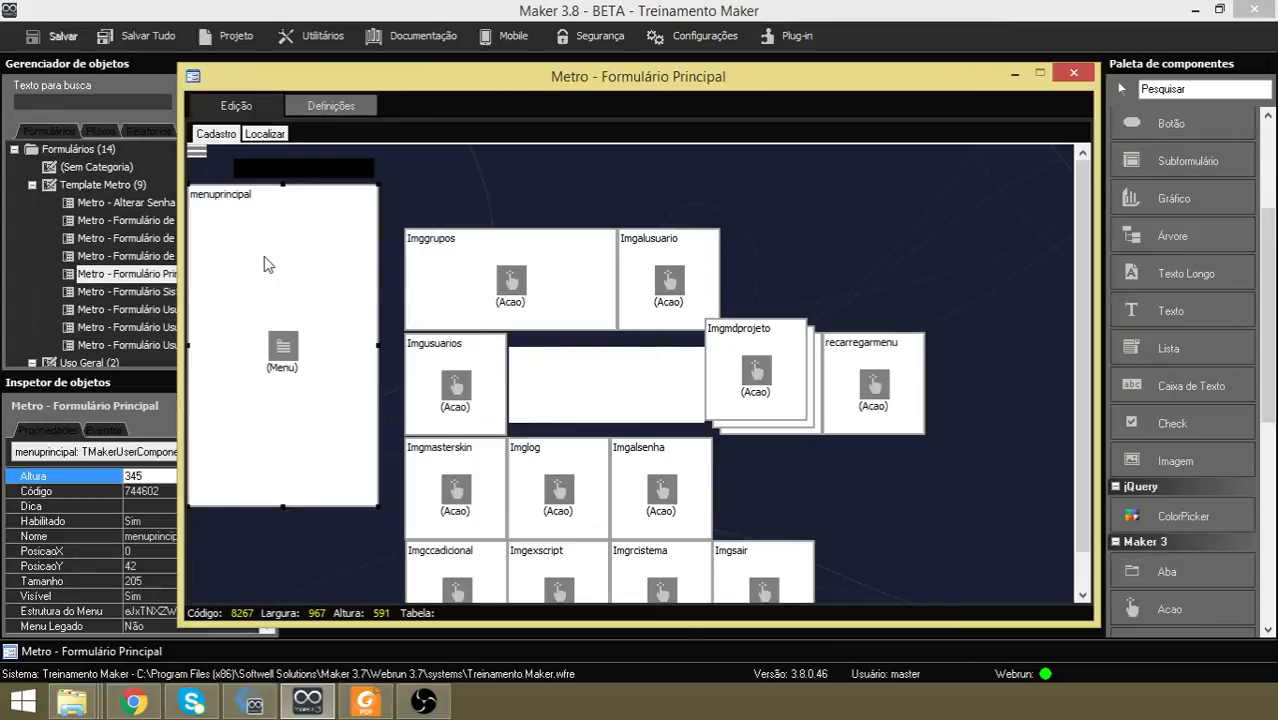
right_click(260, 262)
mouse_move(261, 263)
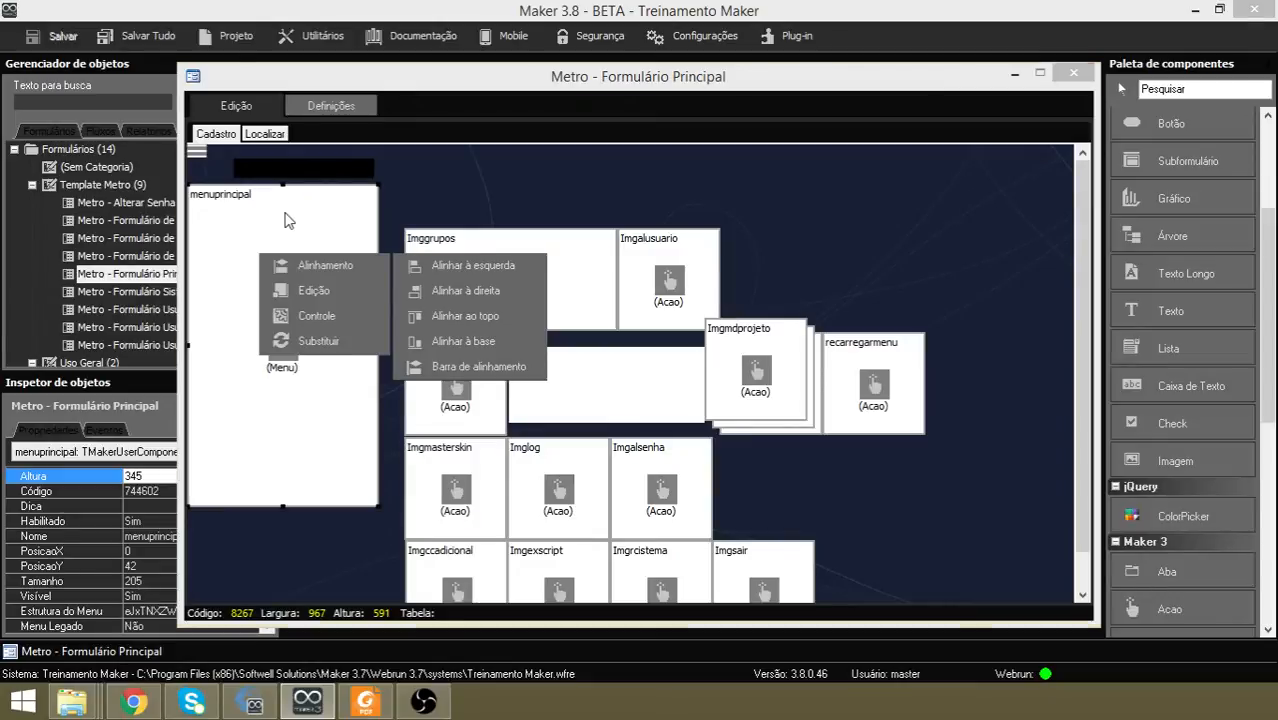
left_click(285, 220)
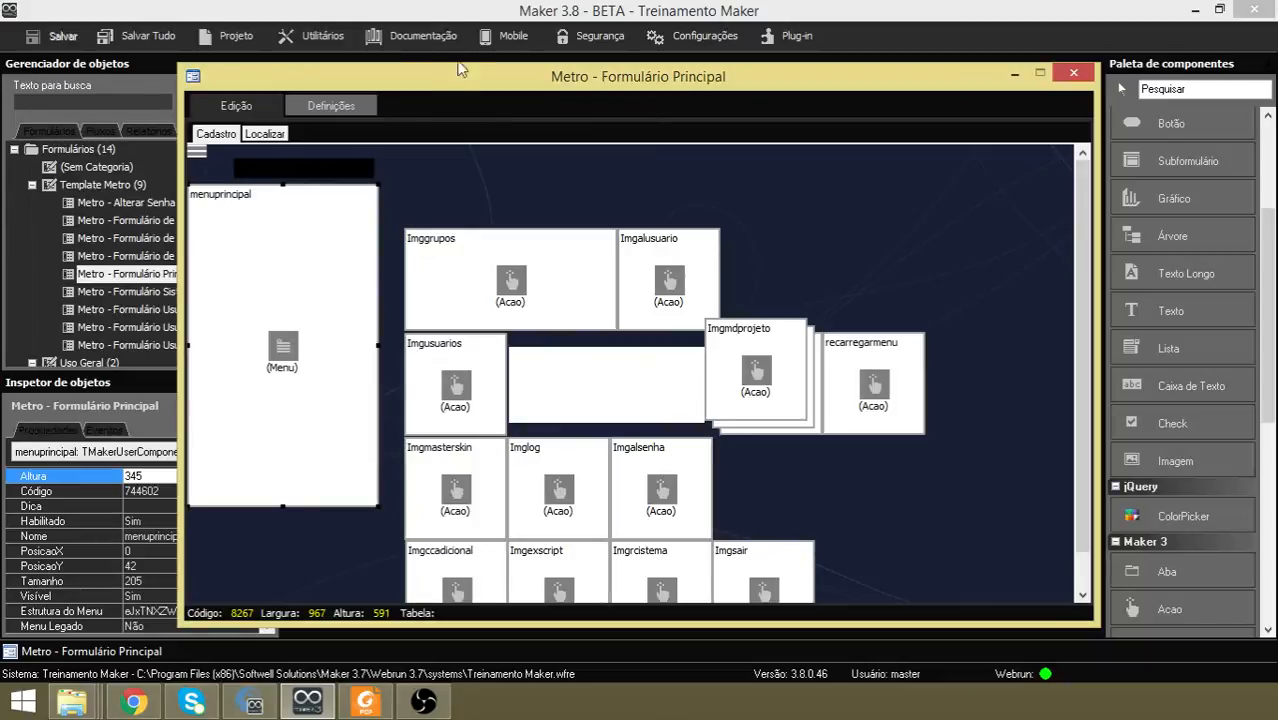
Launch the editor for menuprincipal's Estrutura do Menu property.
left_click_drag(458, 68, 564, 64)
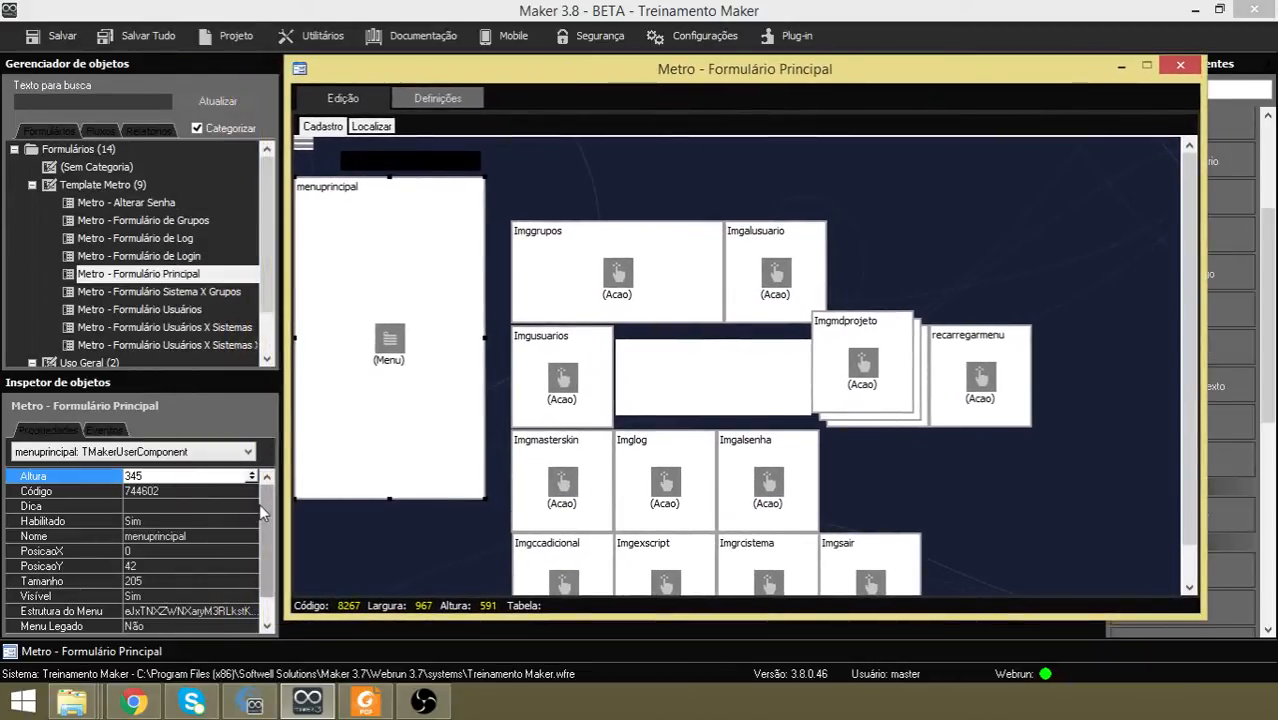
left_click_drag(267, 504, 267, 561)
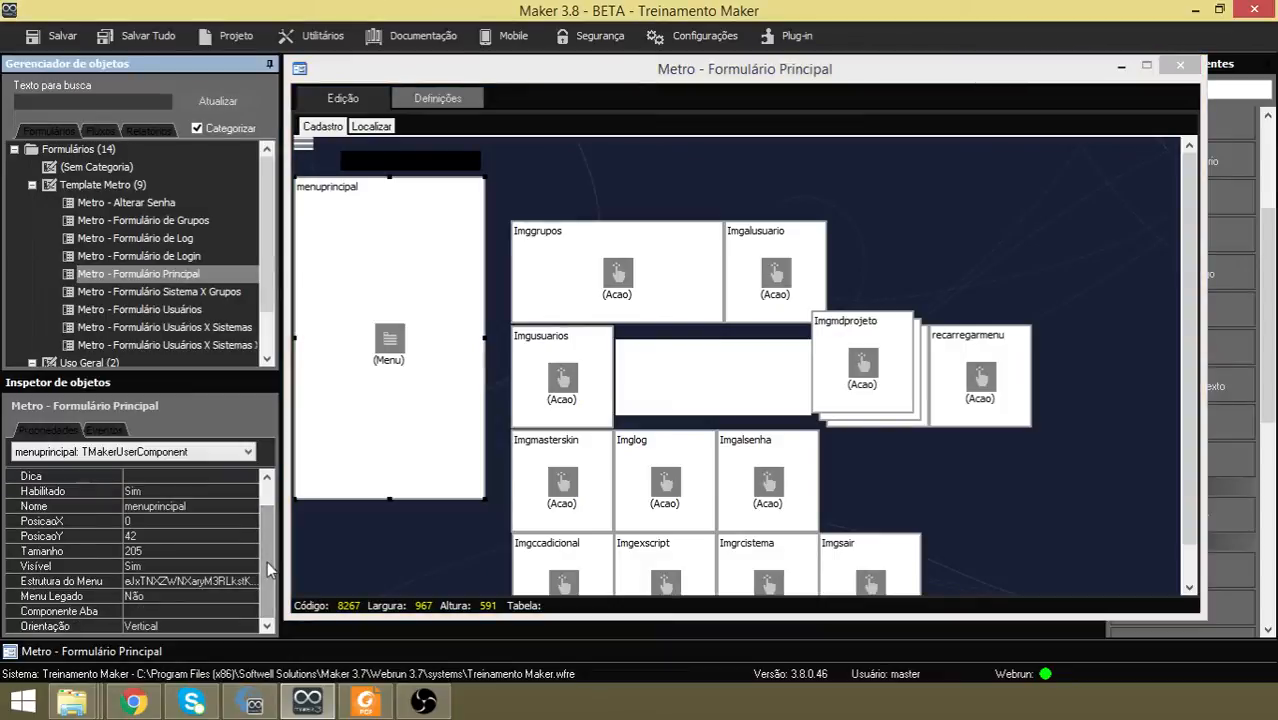
left_click(214, 581)
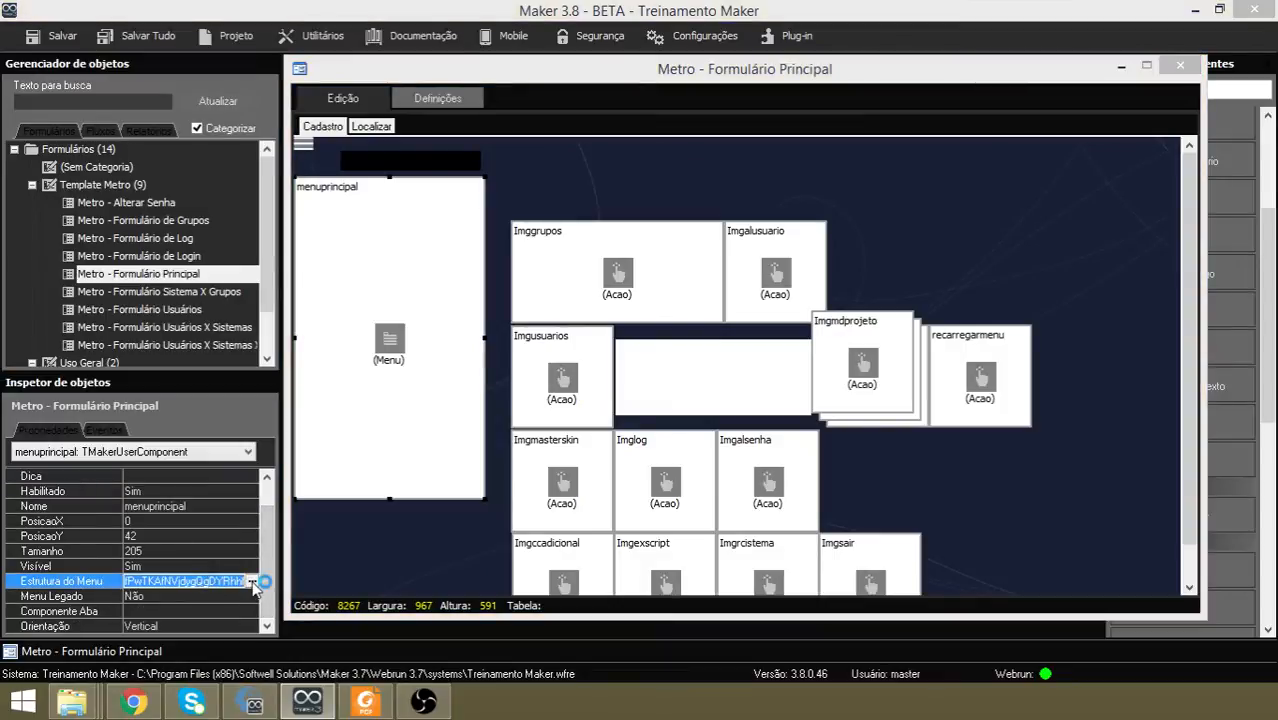
left_click(252, 582)
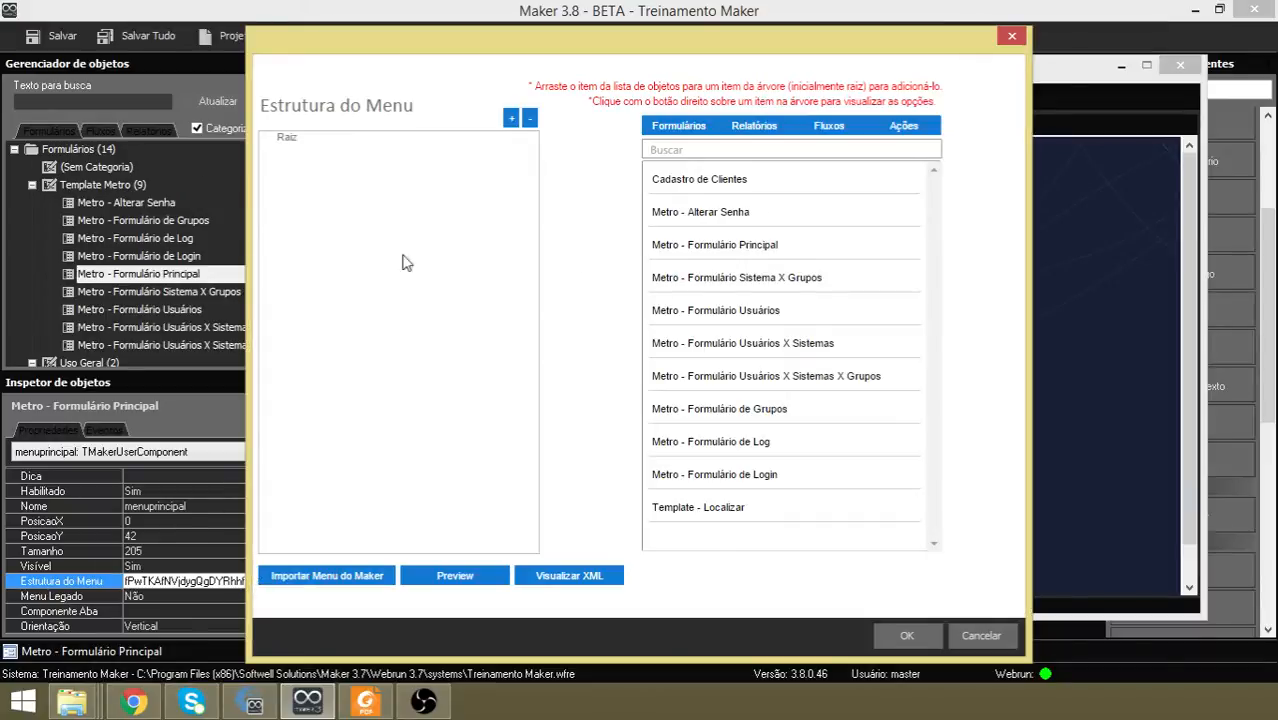
Add a new submenu named 'Cadastro' under the Raiz node.
right_click(288, 142)
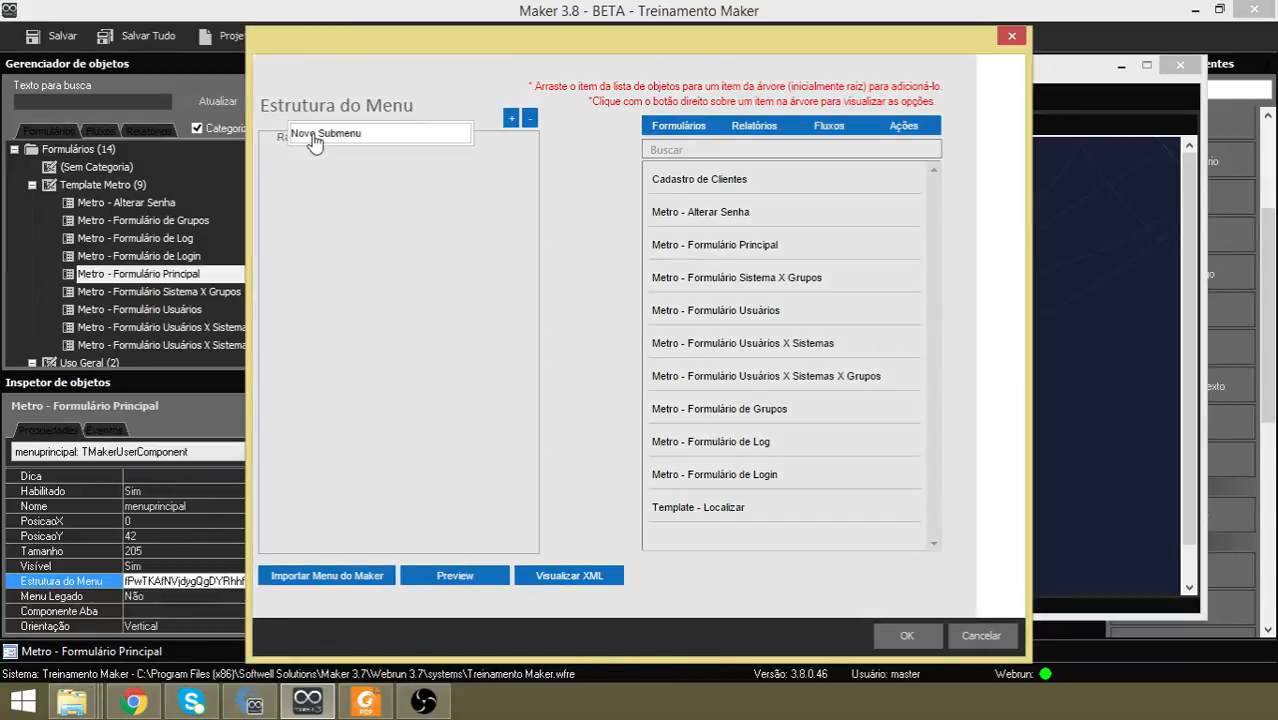
left_click(313, 142)
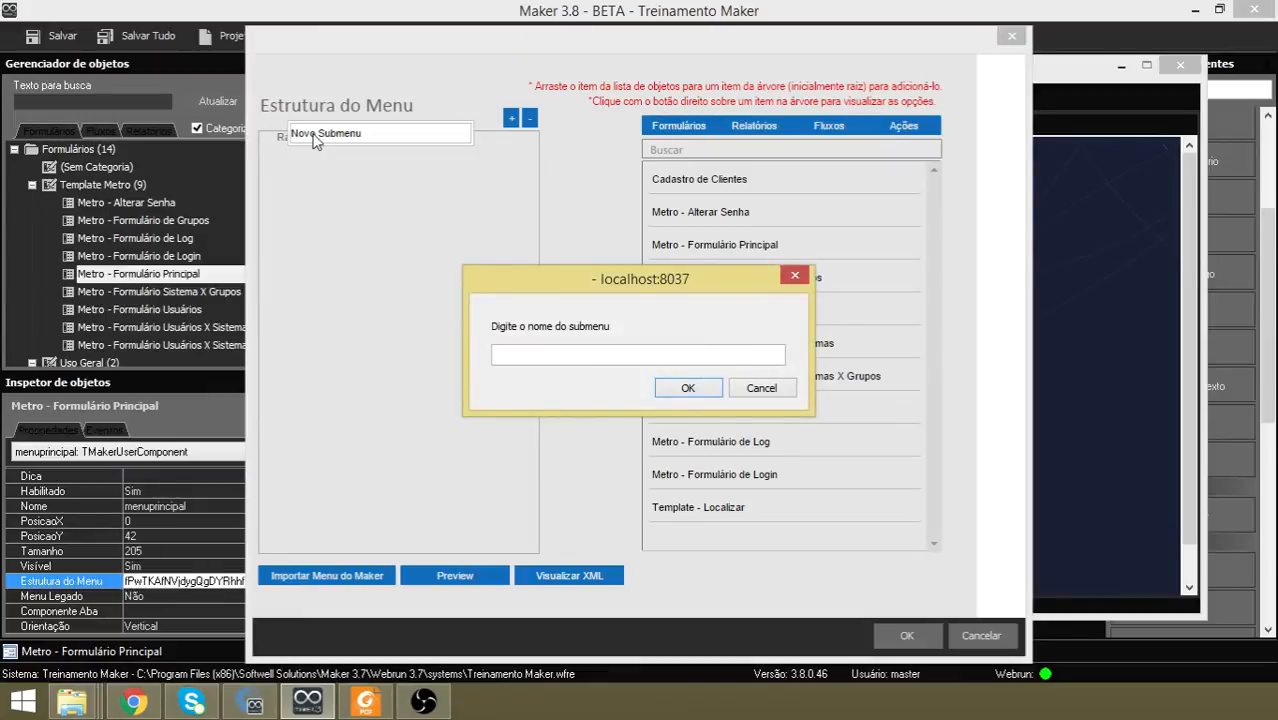
left_click(655, 349)
type("Cadastro")
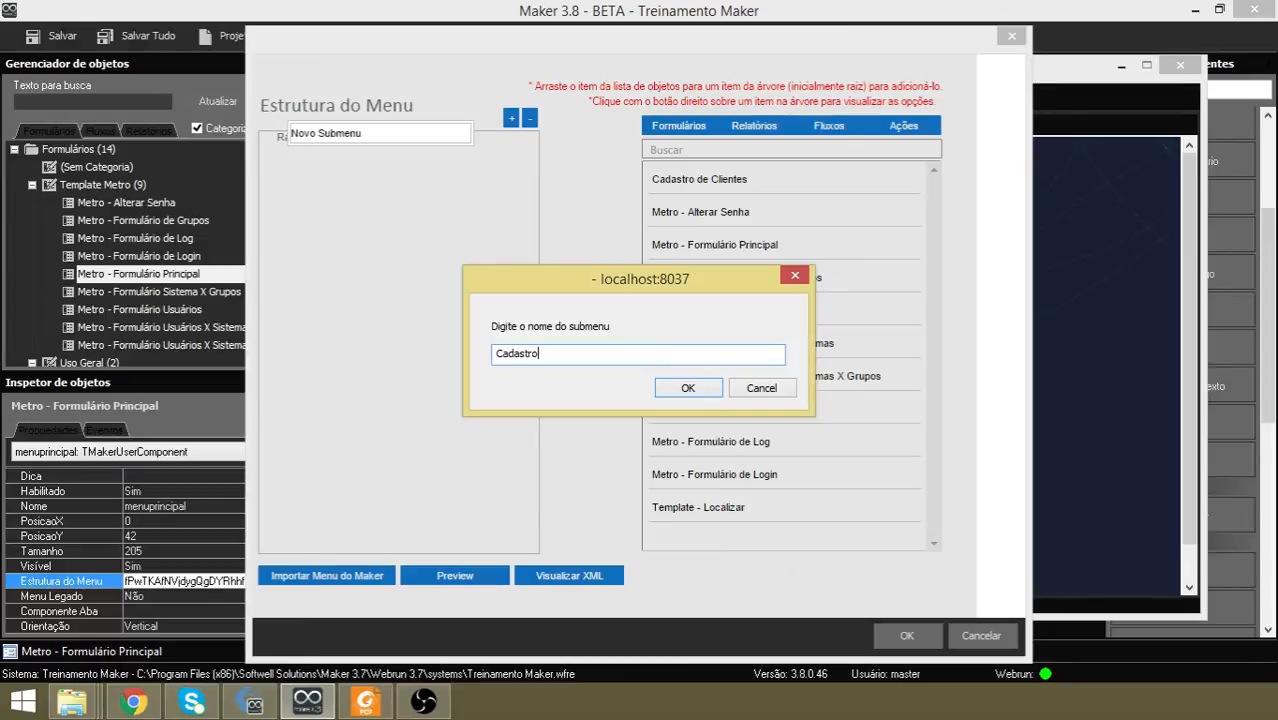
left_click(688, 388)
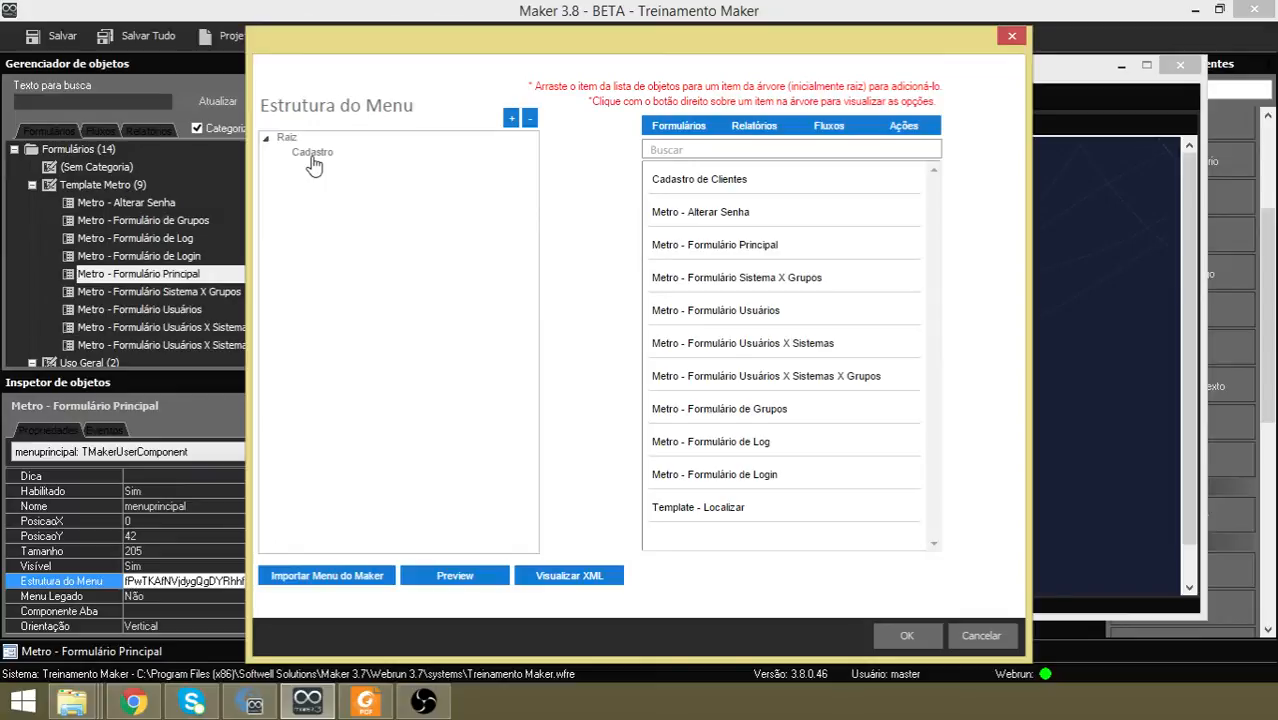
Drop Cadastro de Clientes into the Cadastro submenu and confirm the menu structure.
left_click_drag(790, 180, 468, 161)
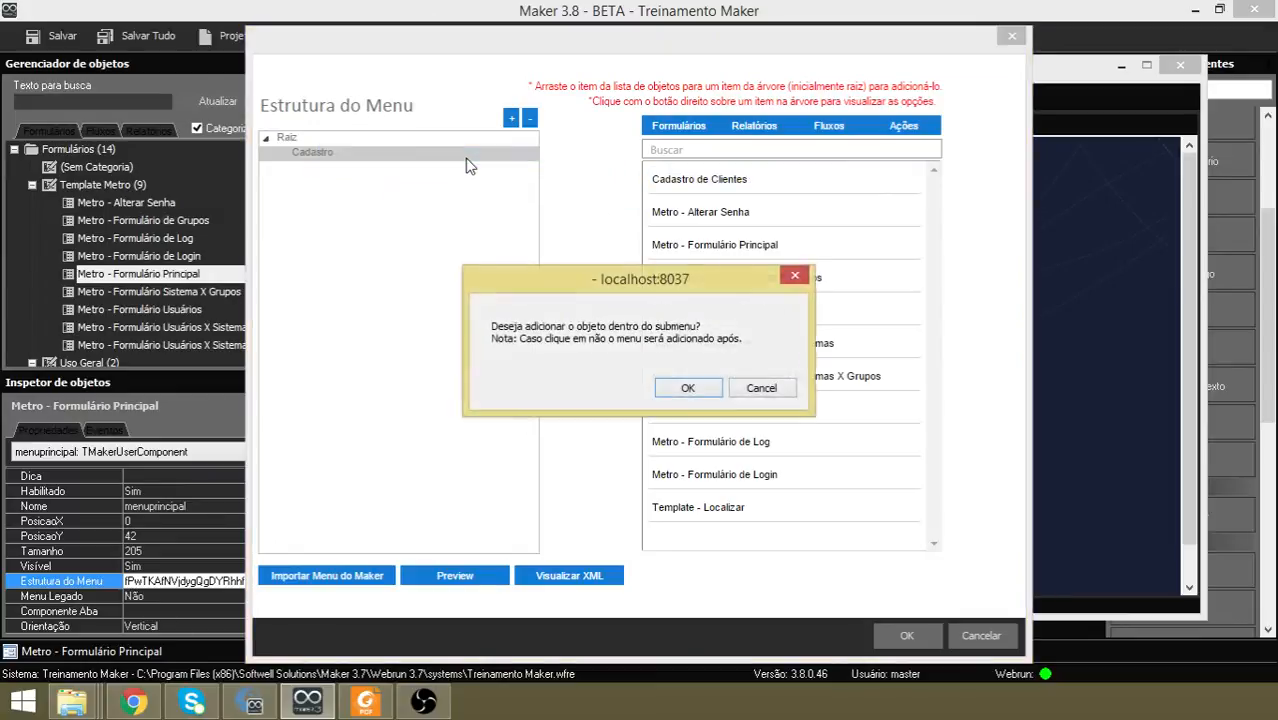
left_click(689, 389)
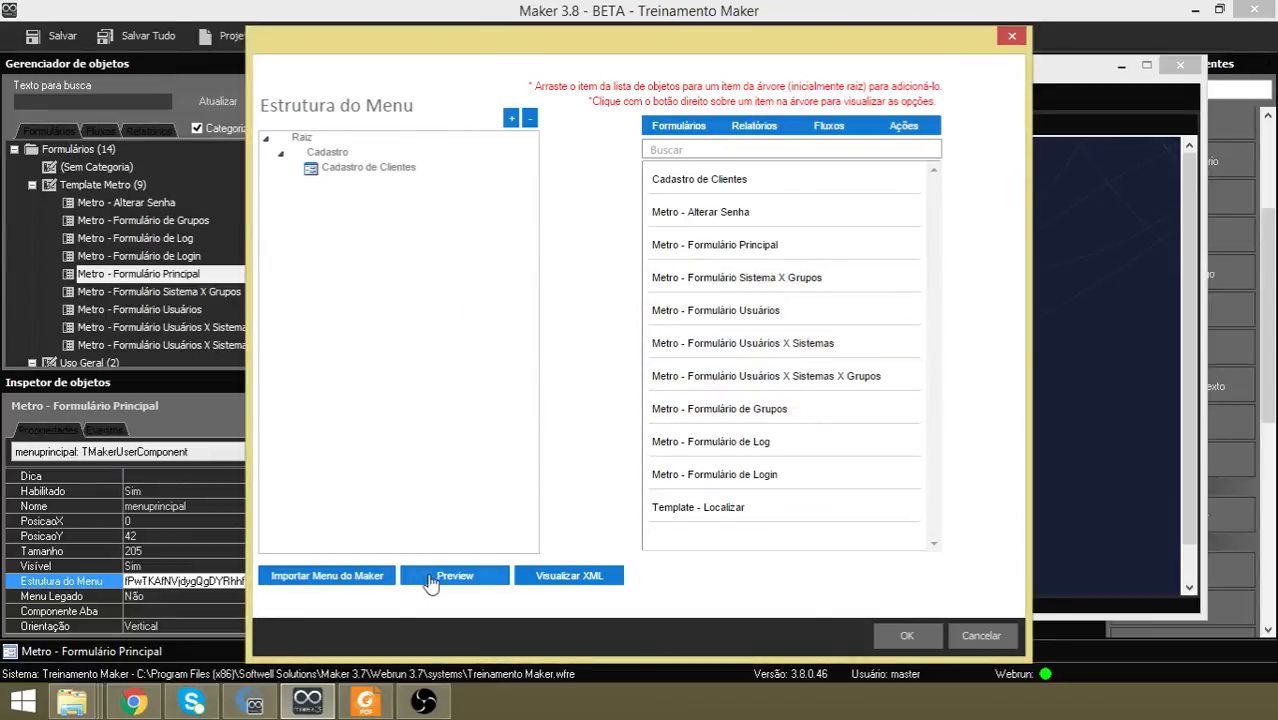
left_click(900, 636)
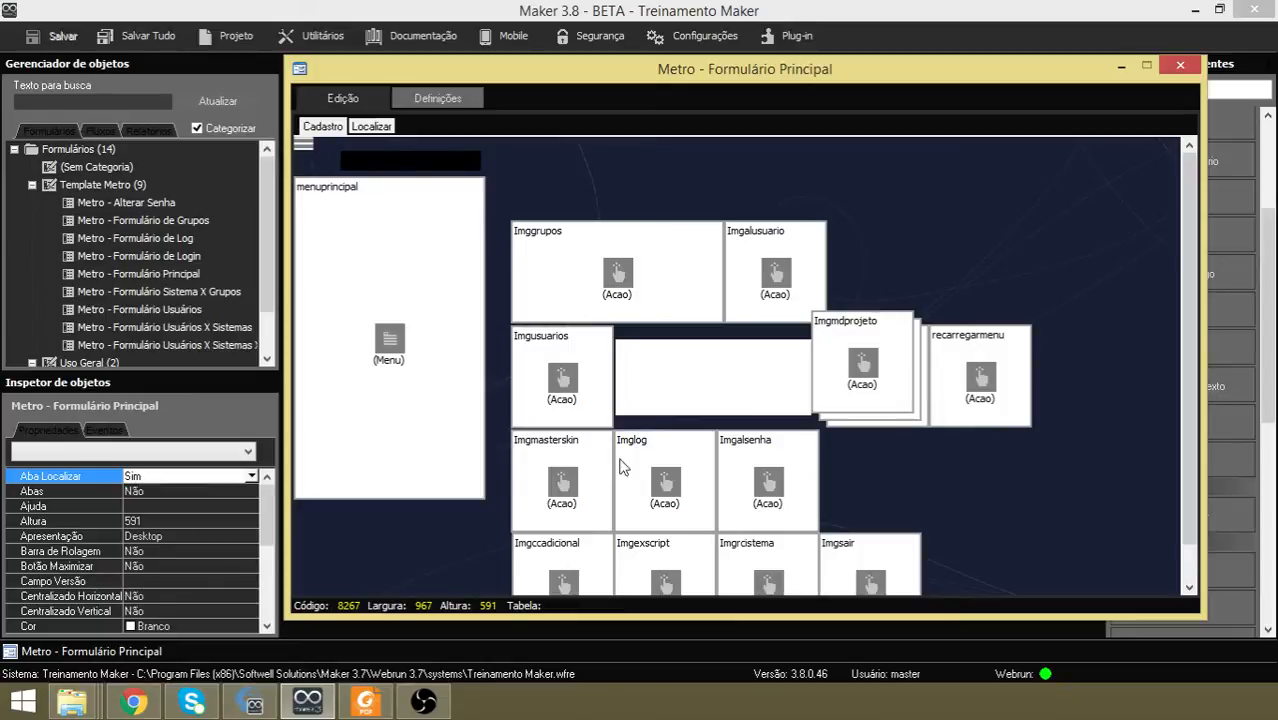
Switch to the browser to bring up Webrun's Sistemas page.
left_click(140, 704)
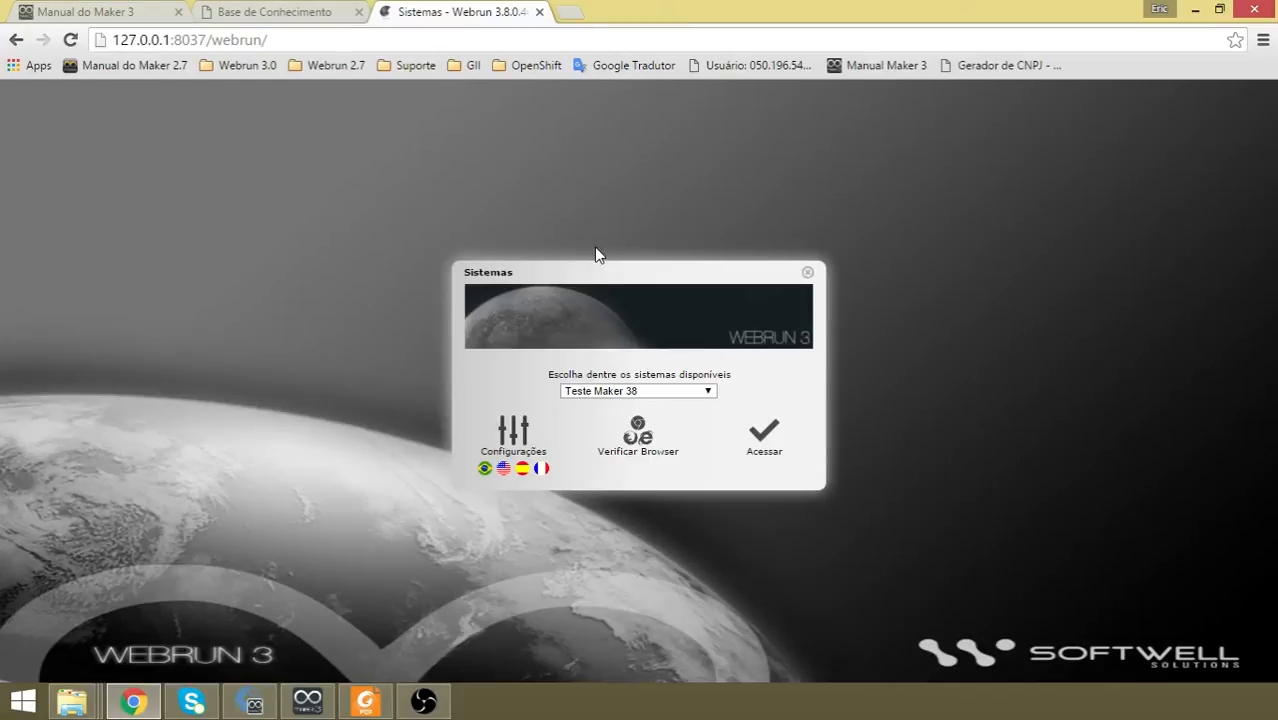
Reload the system selection page and choose Treinamento Maker from the systems list.
left_click(711, 393)
left_click(708, 392)
left_click(705, 393)
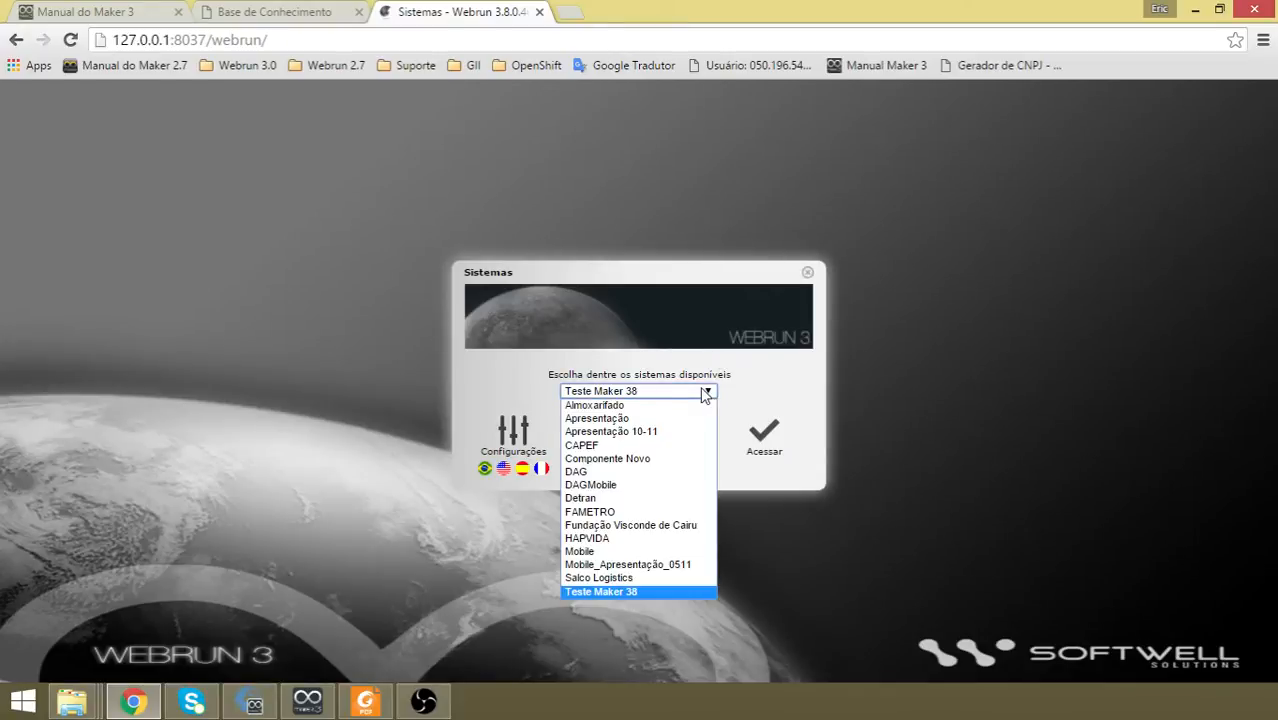
left_click(482, 41)
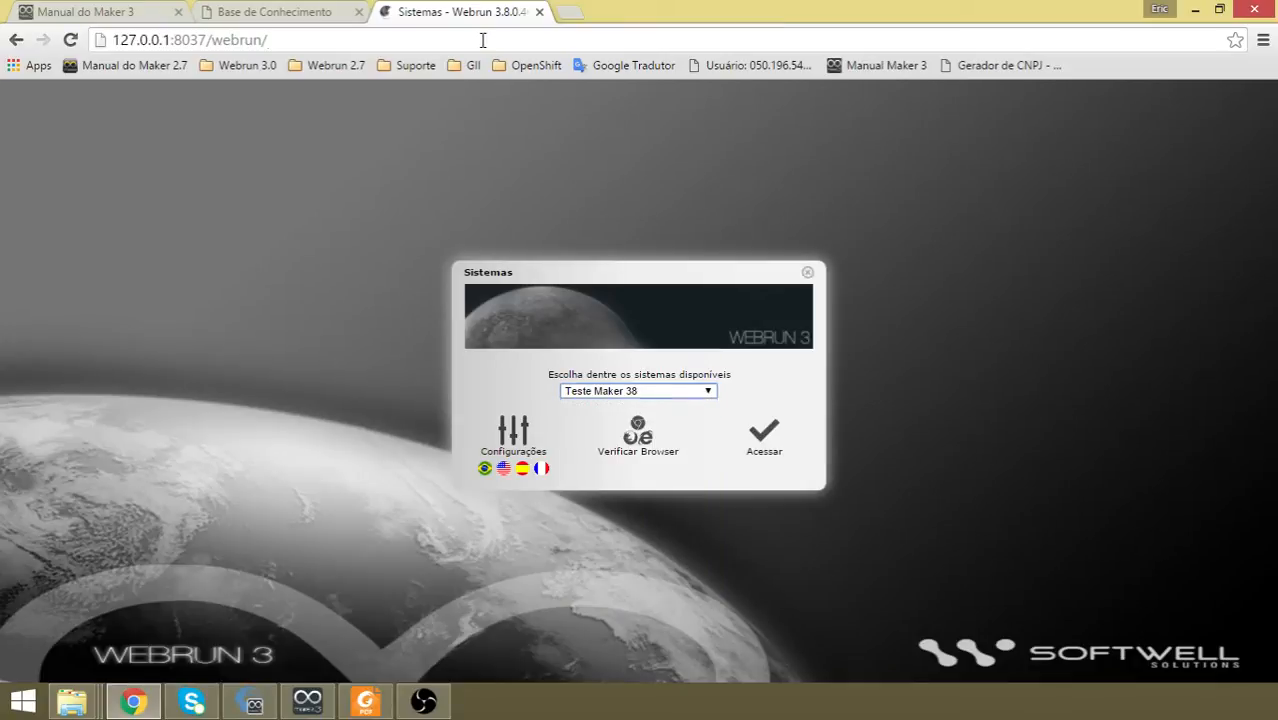
key("Return")
left_click(704, 392)
left_click(657, 605)
Try English, Spanish and French, return to Portuguese, then access Treinamento Maker.
left_click(504, 470)
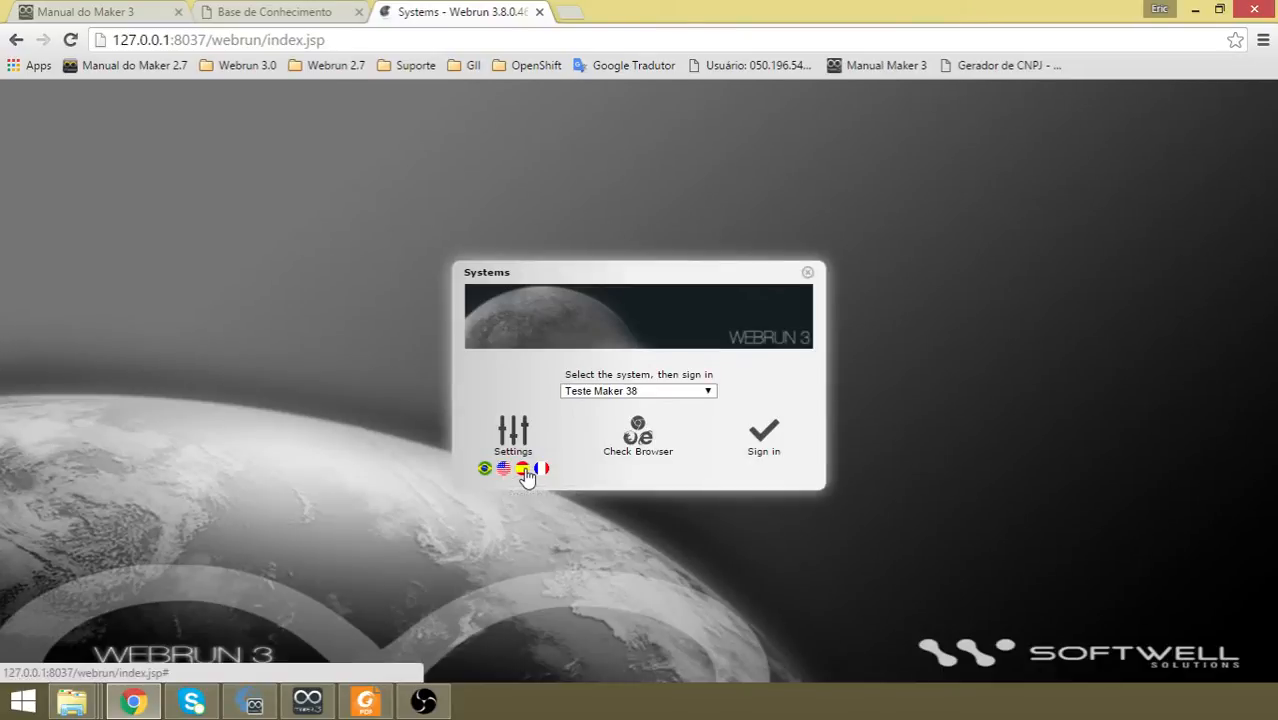
left_click(523, 469)
left_click(541, 469)
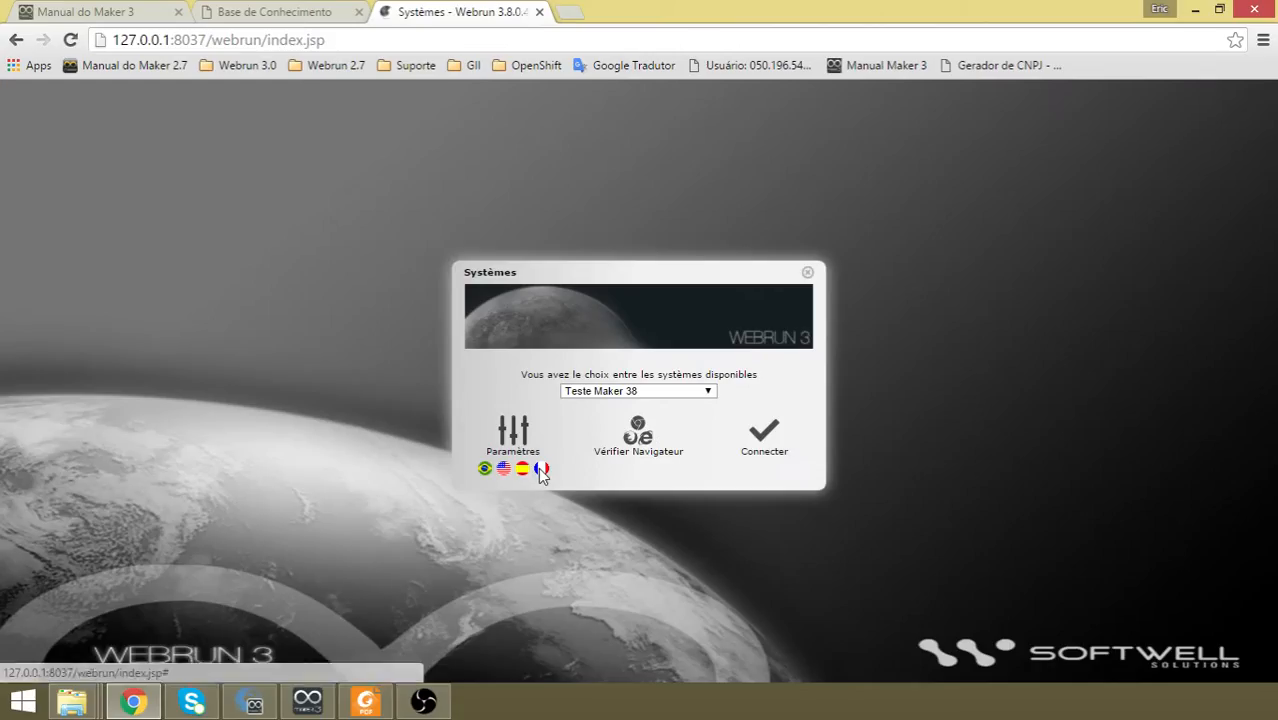
left_click(485, 469)
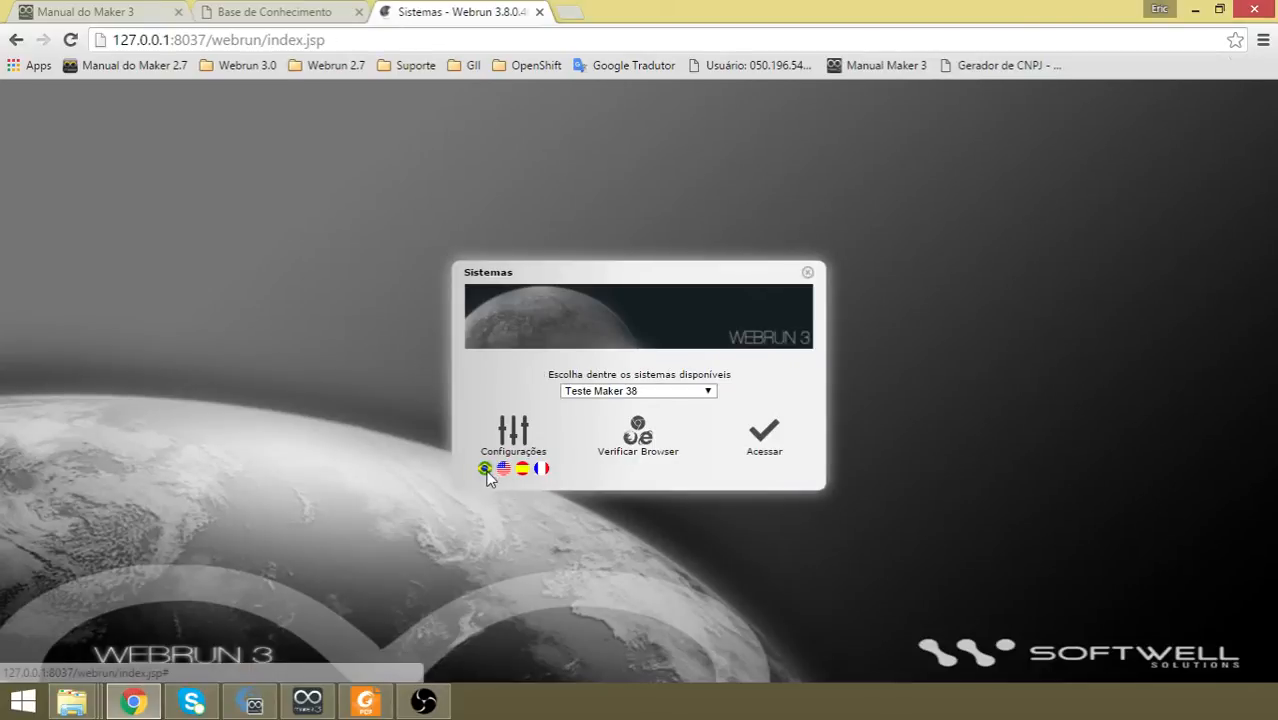
left_click(708, 392)
left_click(645, 603)
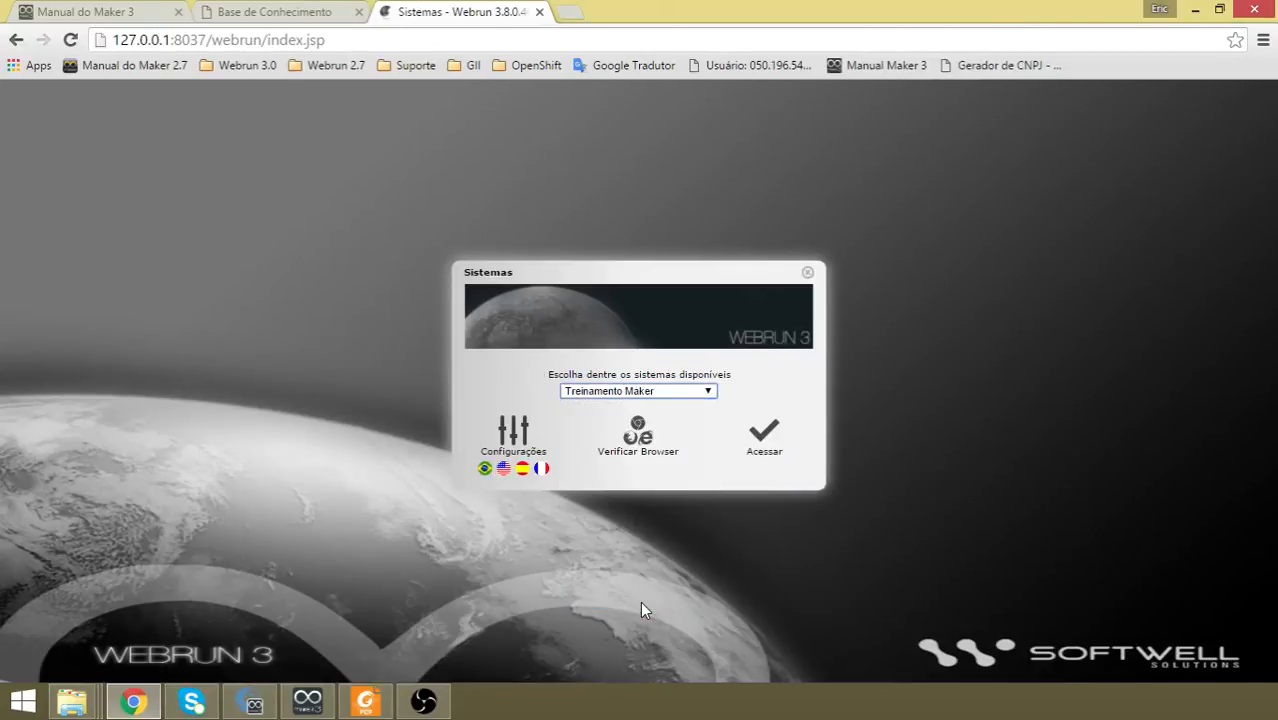
left_click(762, 440)
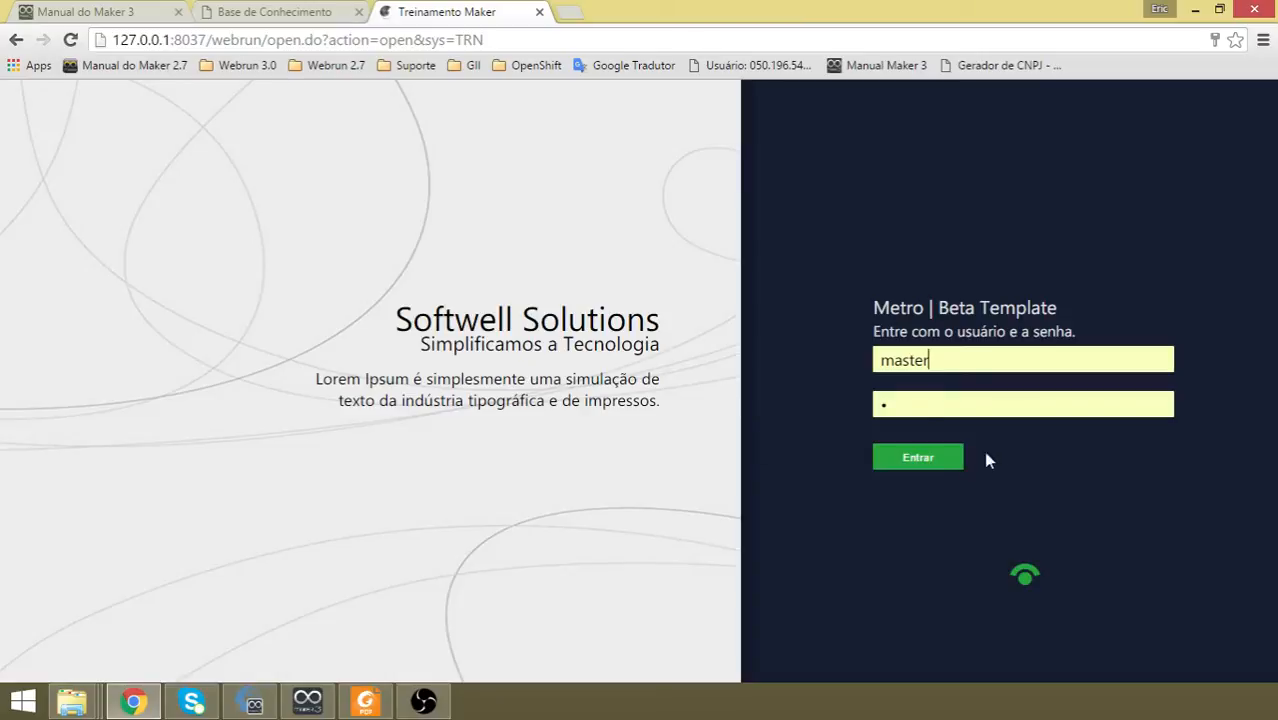
Log in with the pre-filled credentials and turn on Modo projeto from the dashboard.
left_click(934, 470)
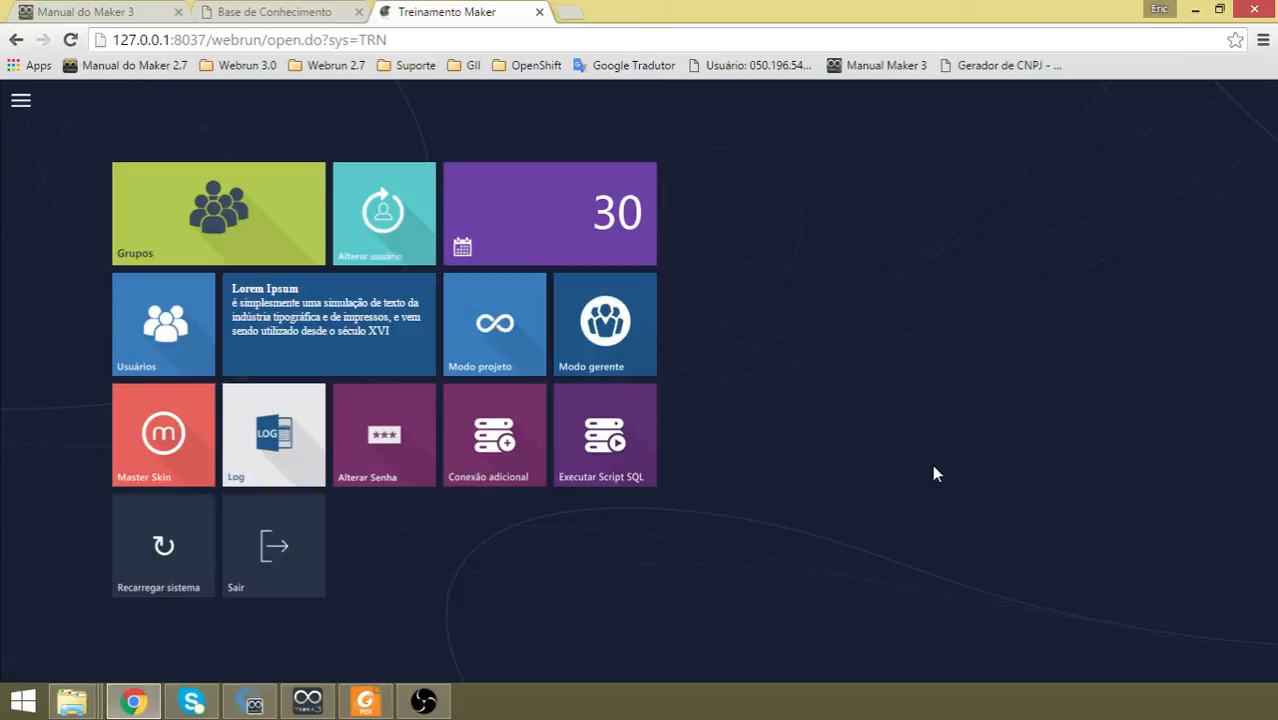
left_click(507, 328)
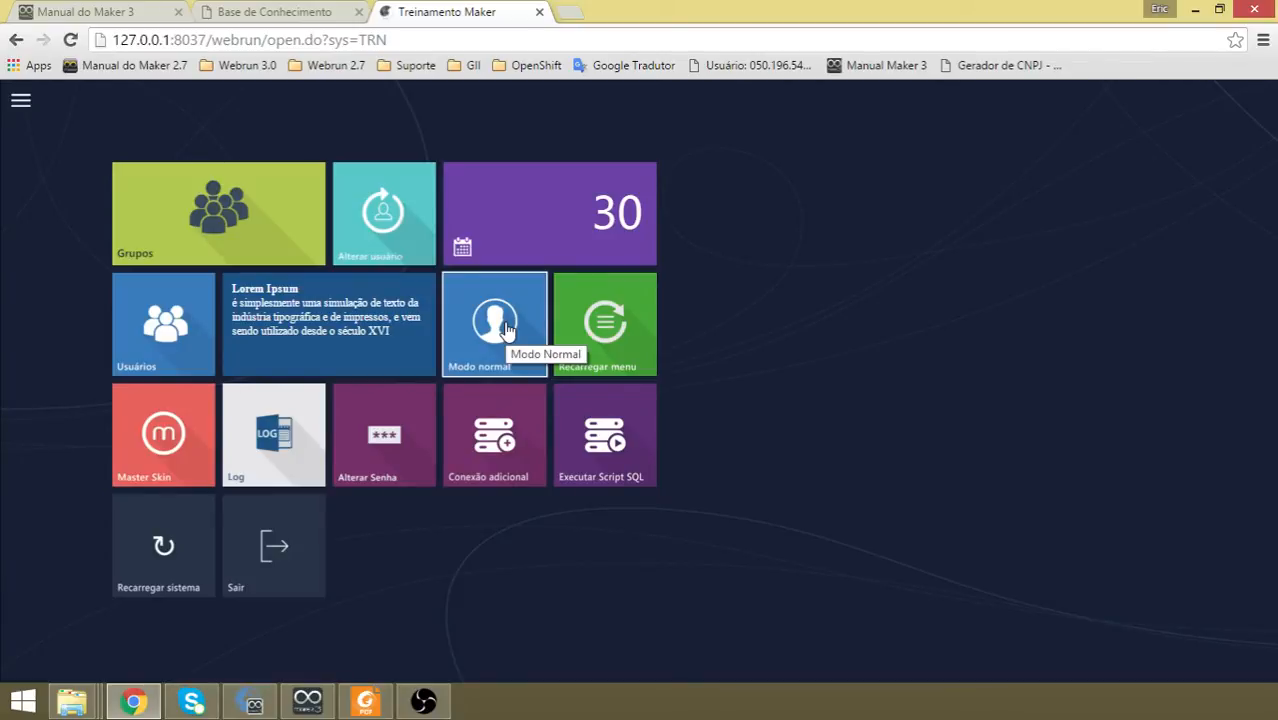
Open Cadastro de Clientes from the side menu's Cadastro section, then center and enlarge its window.
left_click(22, 108)
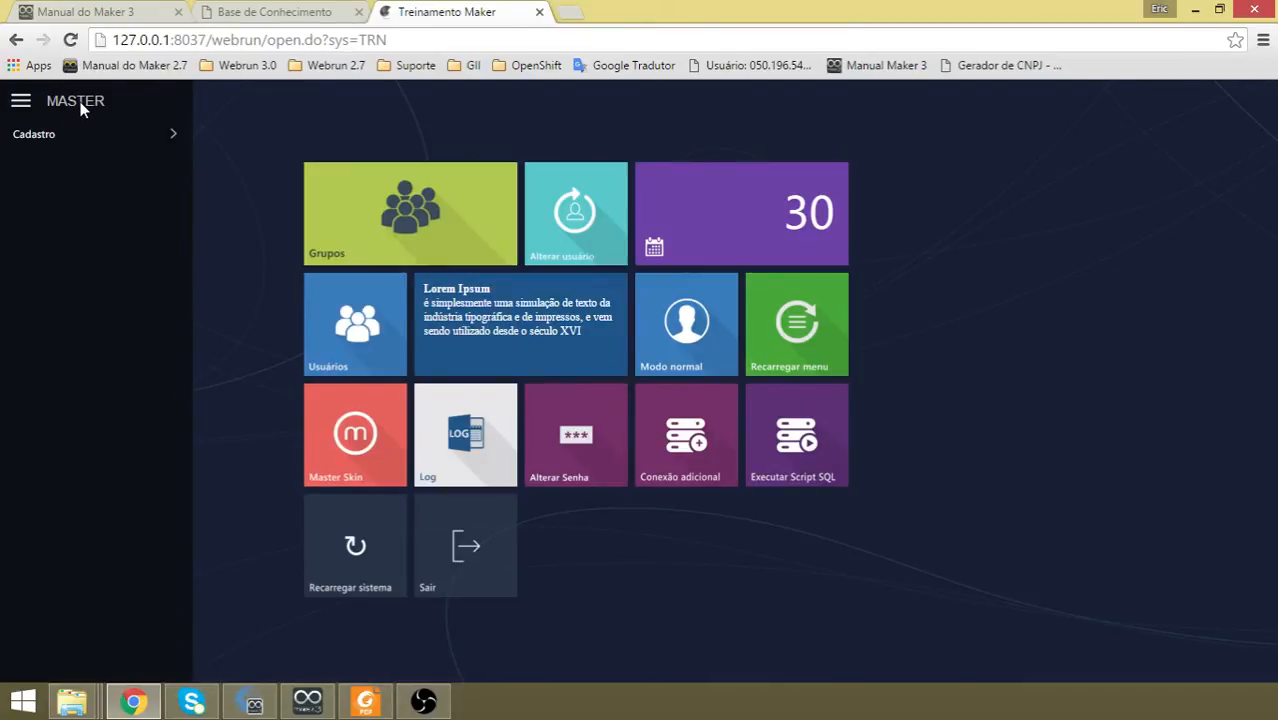
left_click(52, 140)
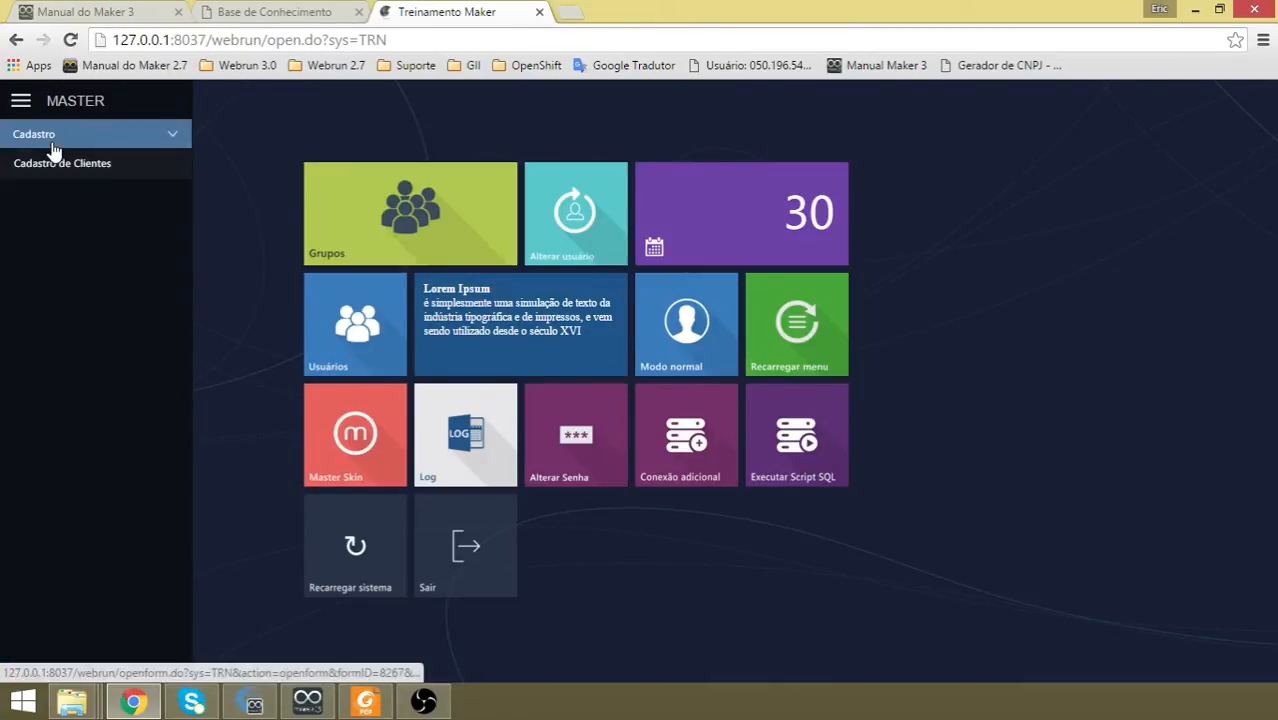
left_click(58, 168)
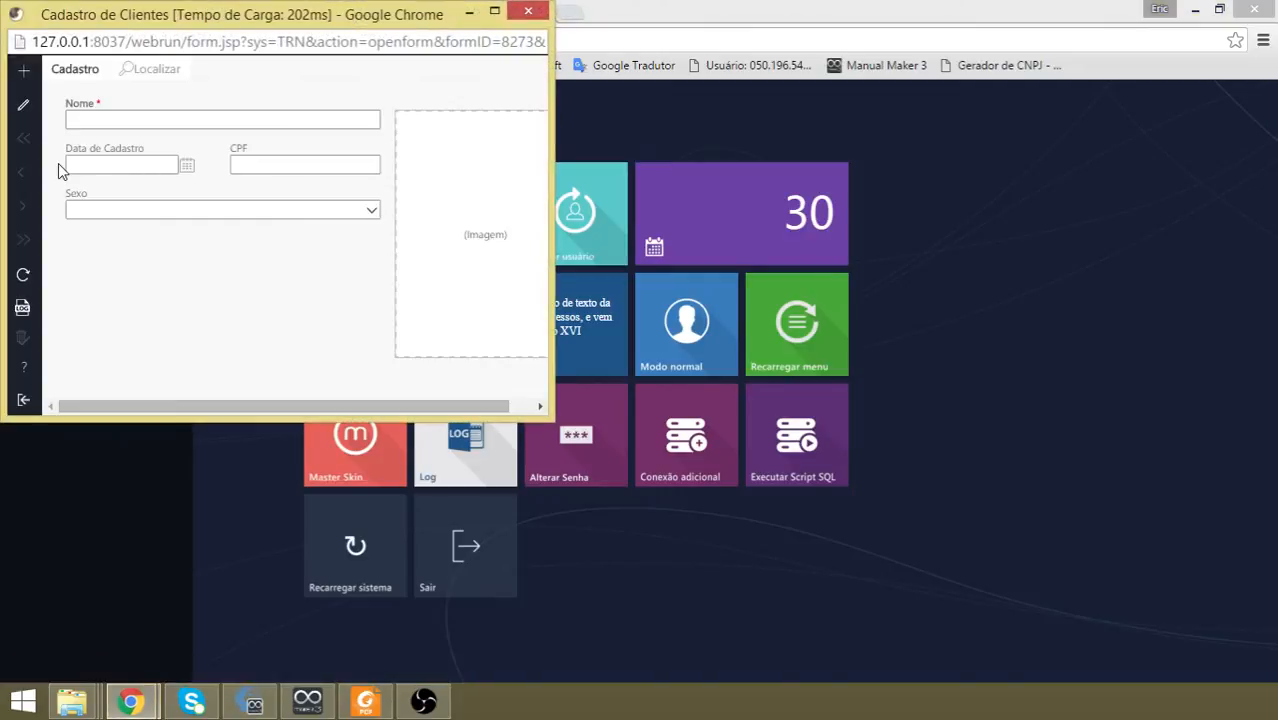
left_click_drag(297, 28, 538, 105)
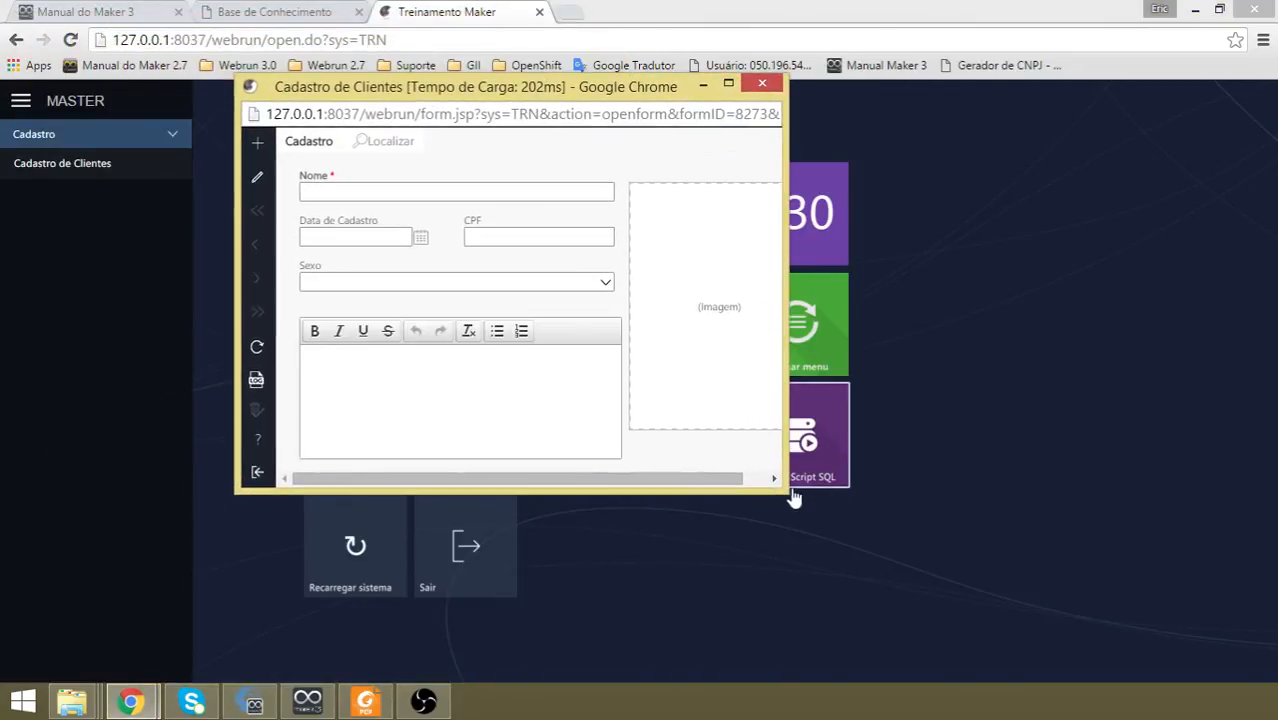
left_click_drag(783, 487, 883, 509)
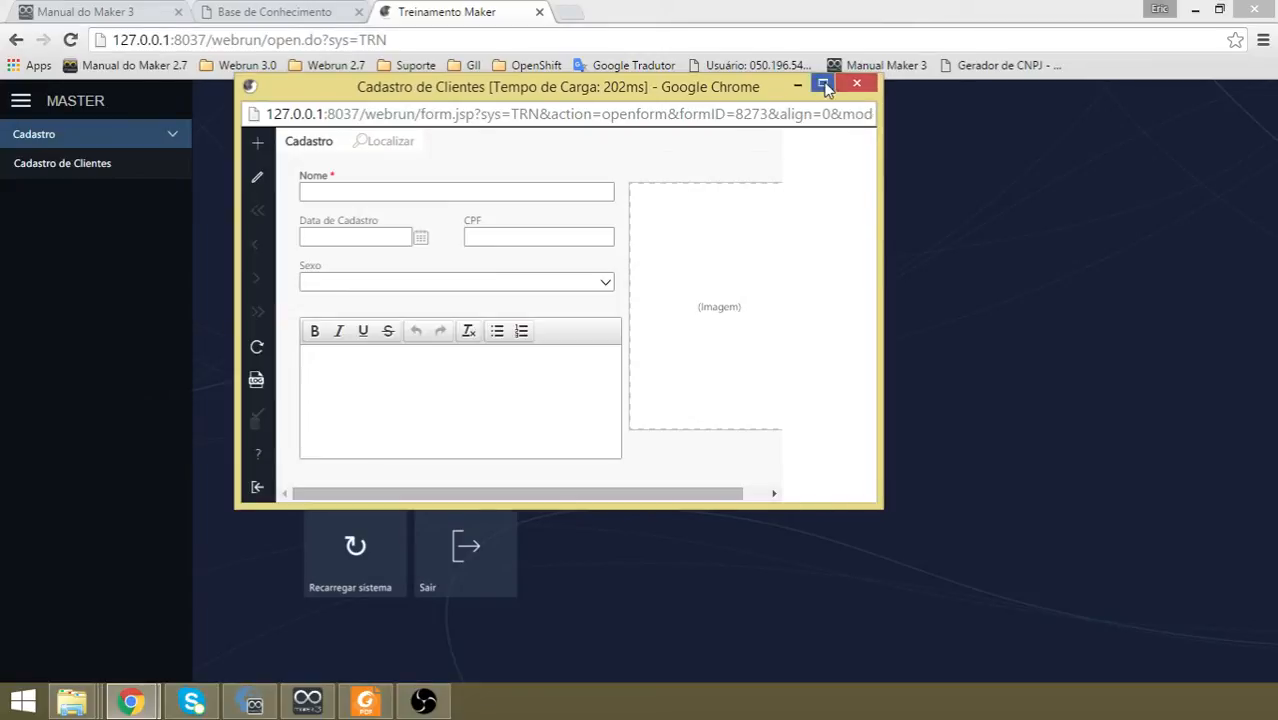
left_click_drag(881, 238, 845, 242)
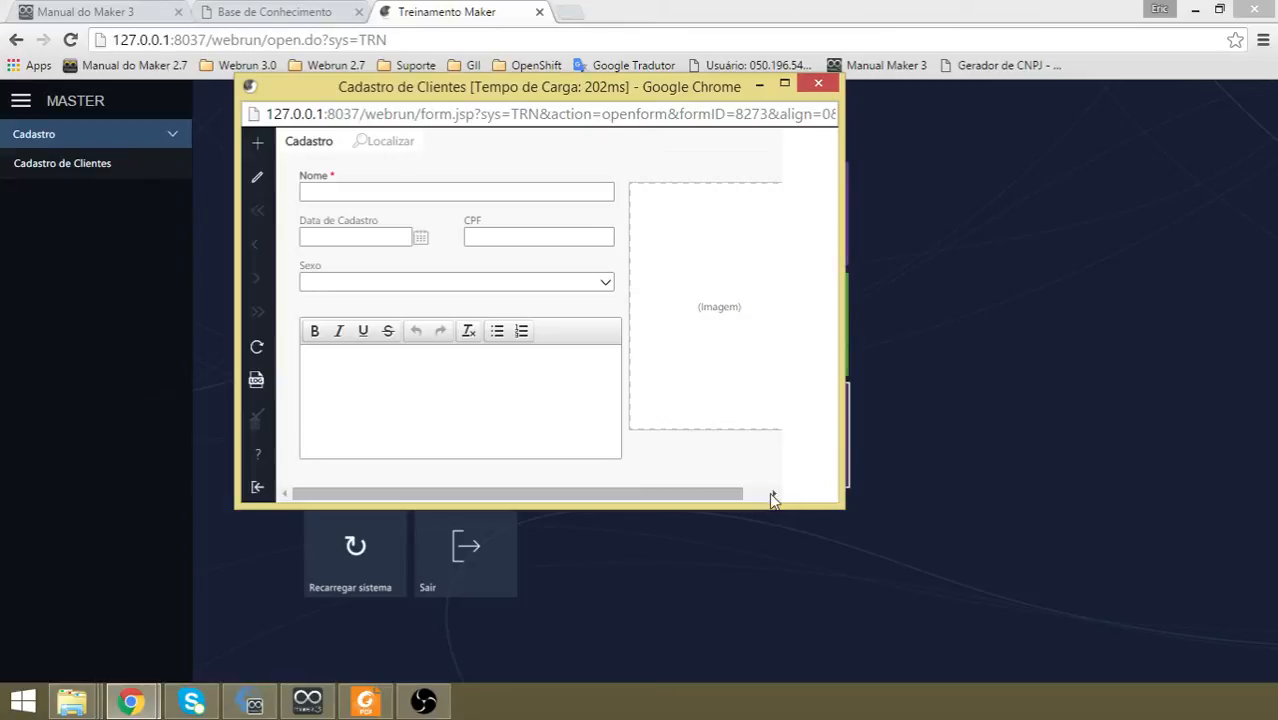
Start a new client record with the client's name, date 30/12/2015, a CPF number and Masculino.
left_click(263, 145)
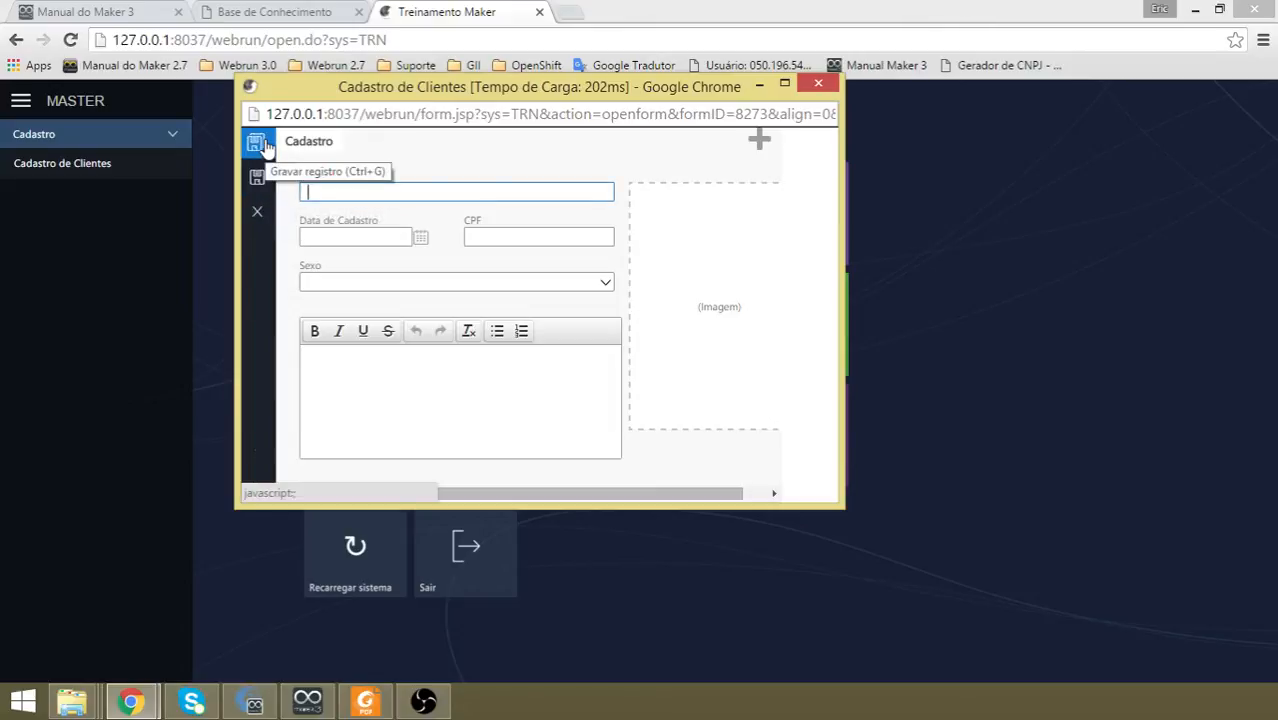
left_click_drag(592, 496, 471, 480)
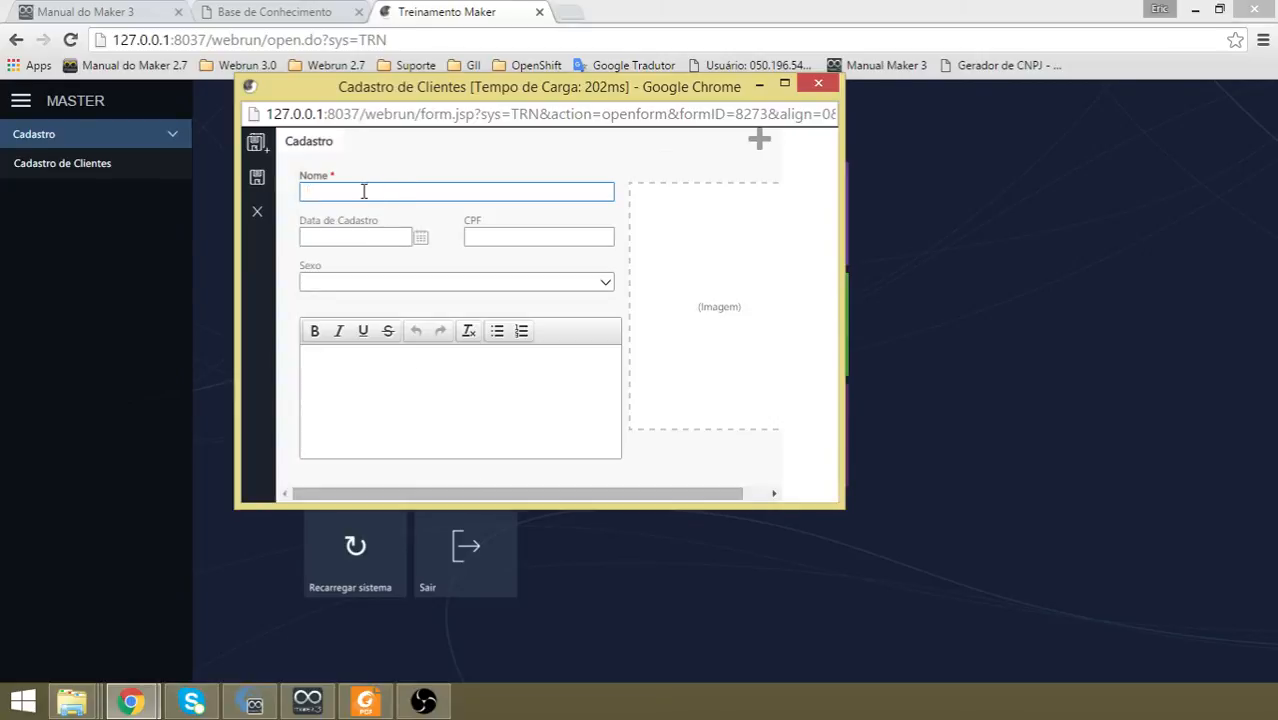
type("Samuel")
left_click(421, 240)
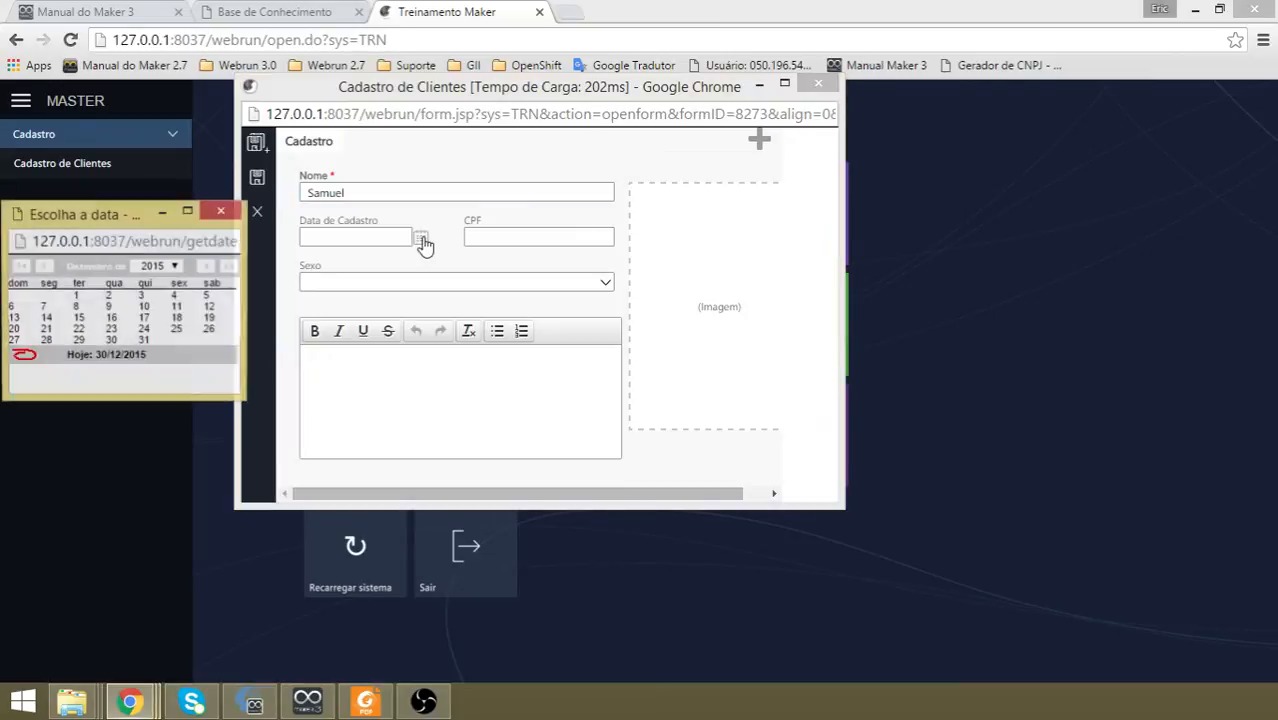
left_click(111, 340)
left_click(517, 239)
type("11111111111-11")
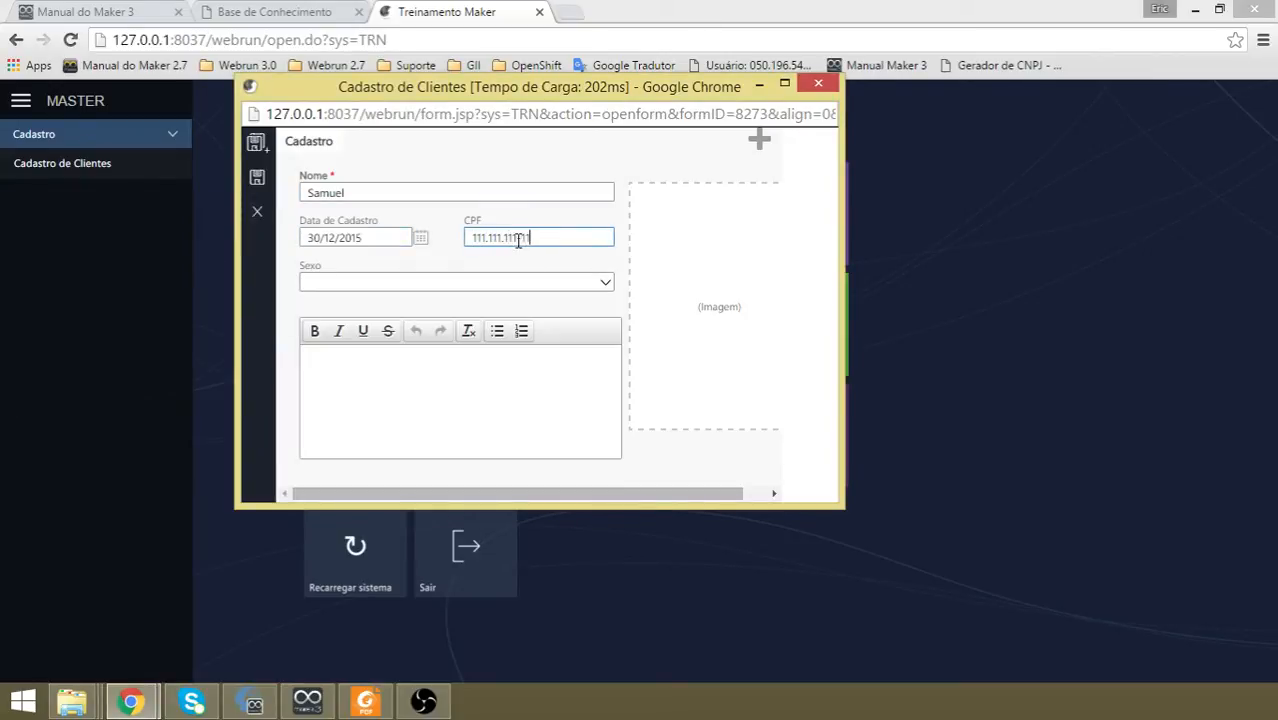
left_click(607, 287)
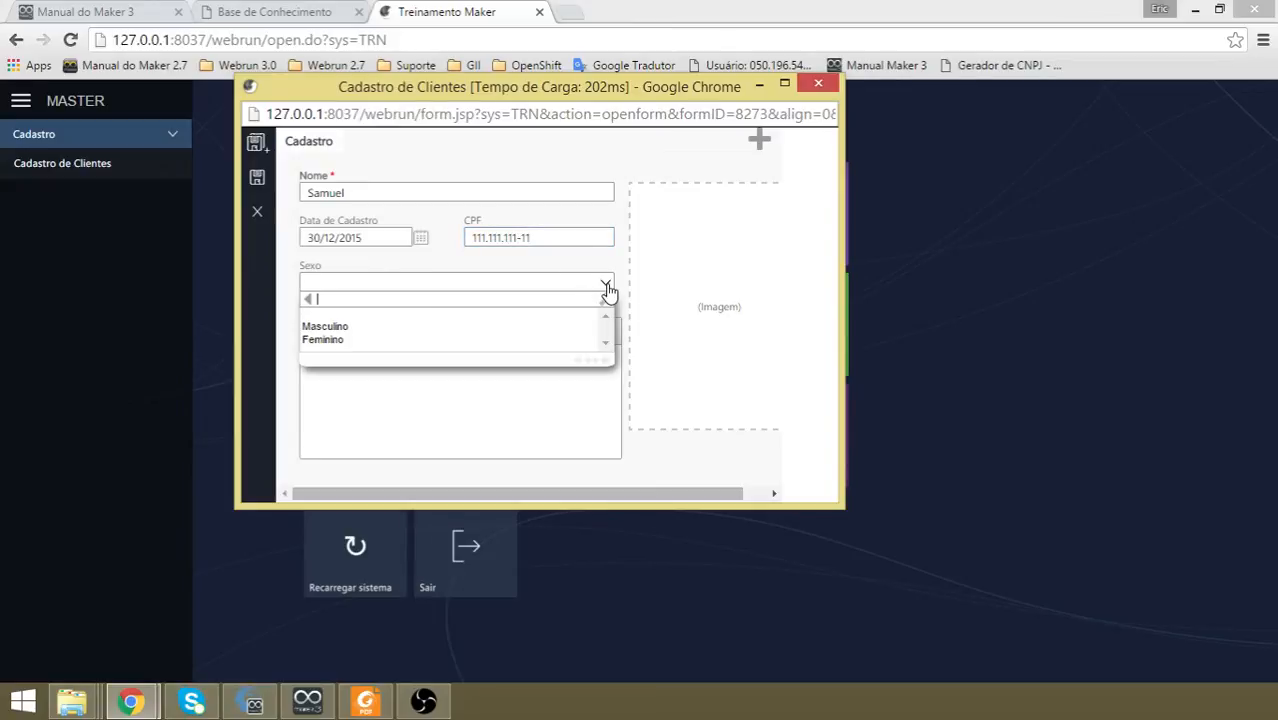
left_click(359, 328)
Add the note 'Treinamento', capture a webcam photo for the client, and save the record.
left_click(389, 399)
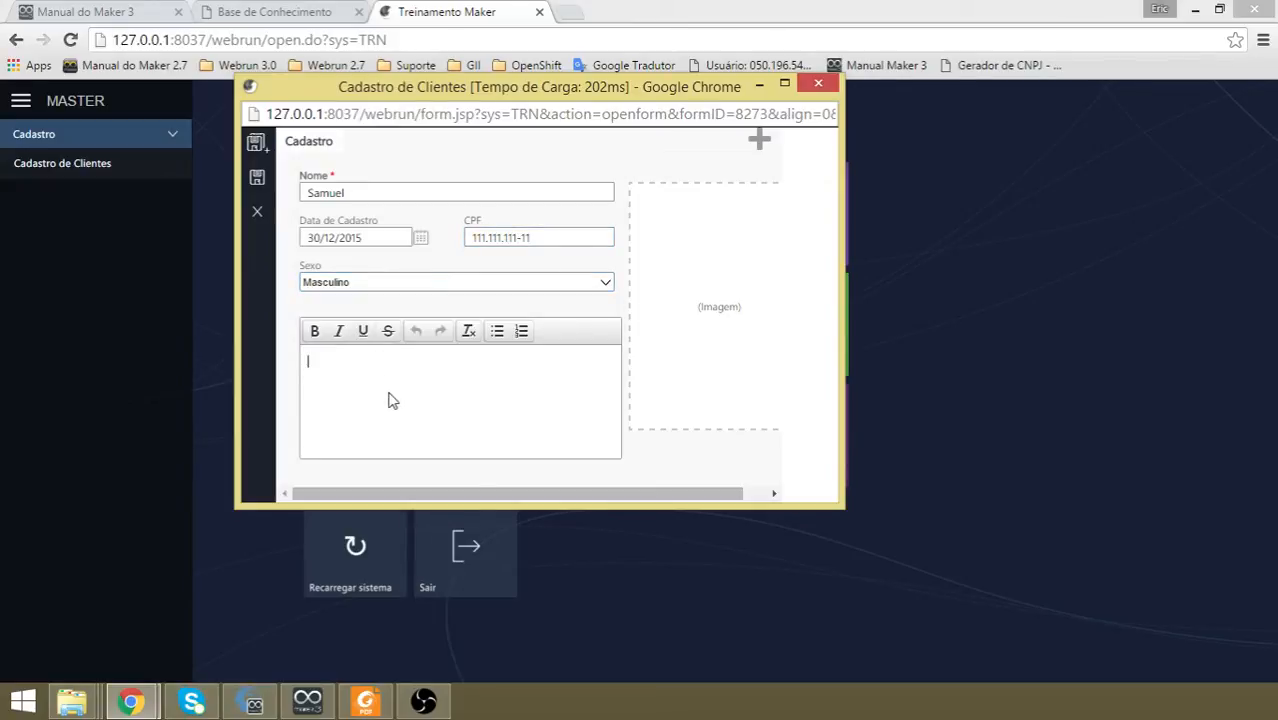
type("Trei")
type("namento")
left_click(700, 270)
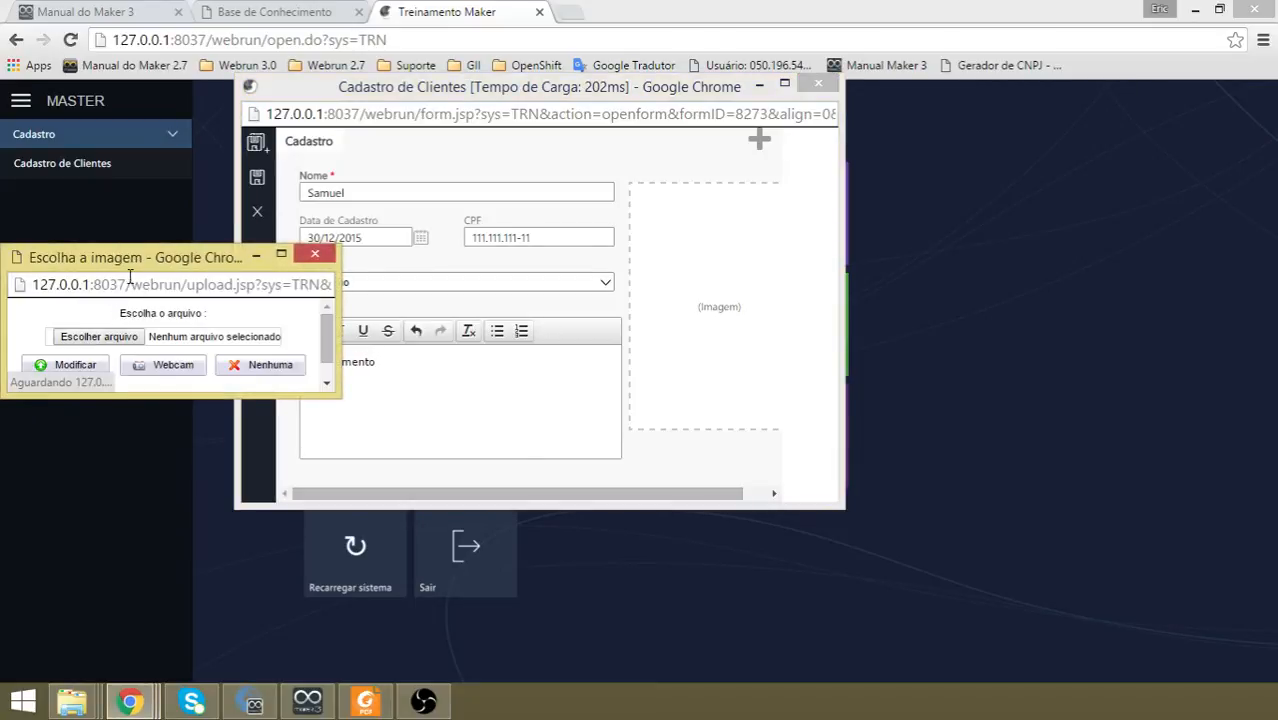
left_click_drag(155, 254, 261, 246)
left_click(295, 357)
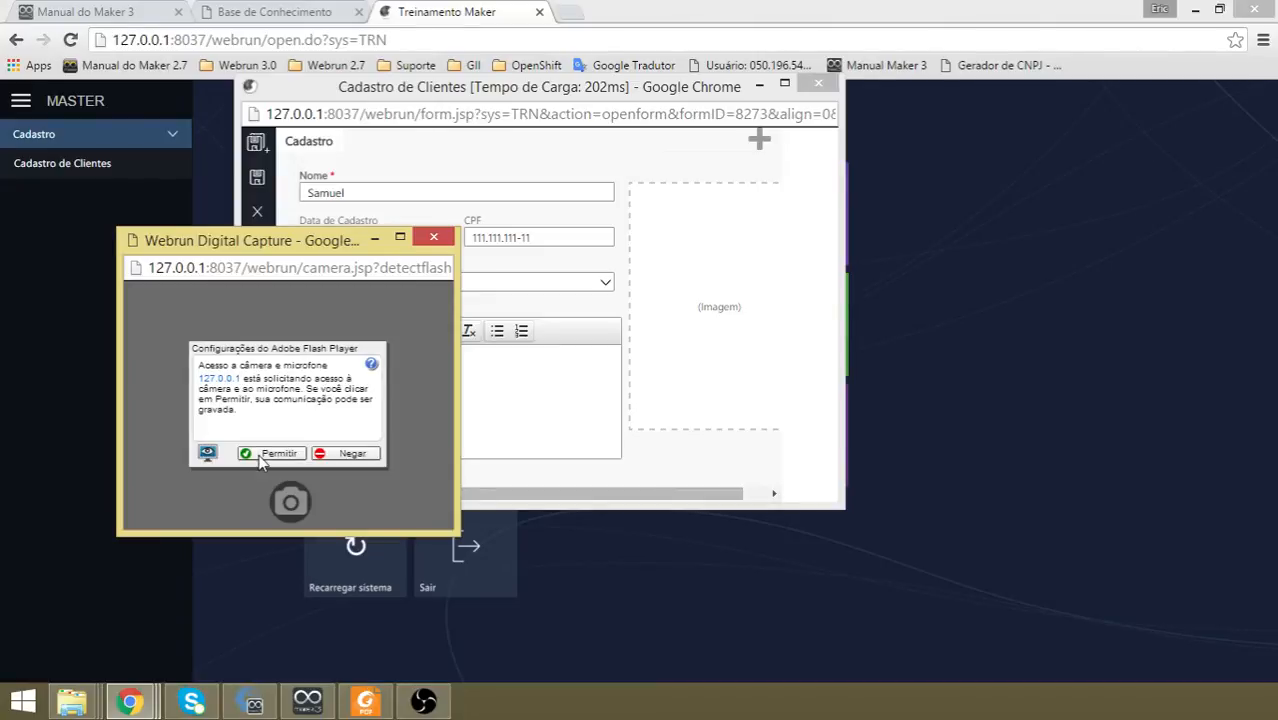
left_click(268, 453)
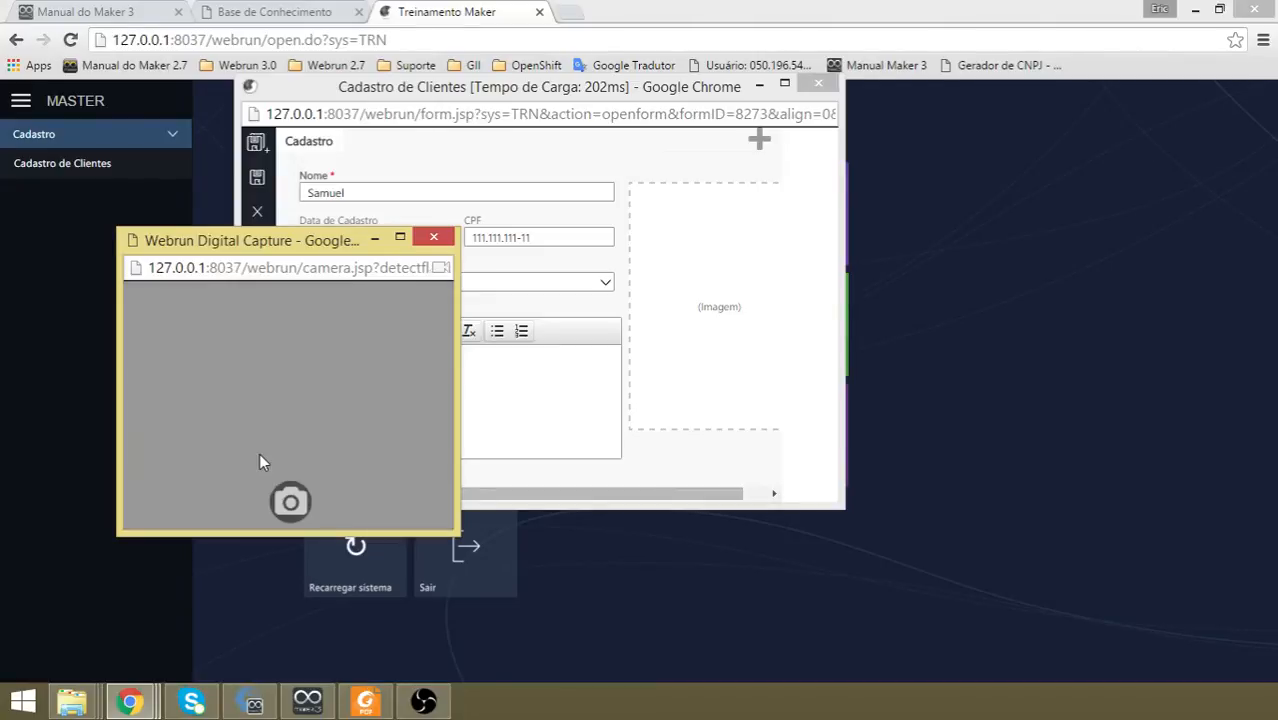
left_click_drag(295, 250, 290, 210)
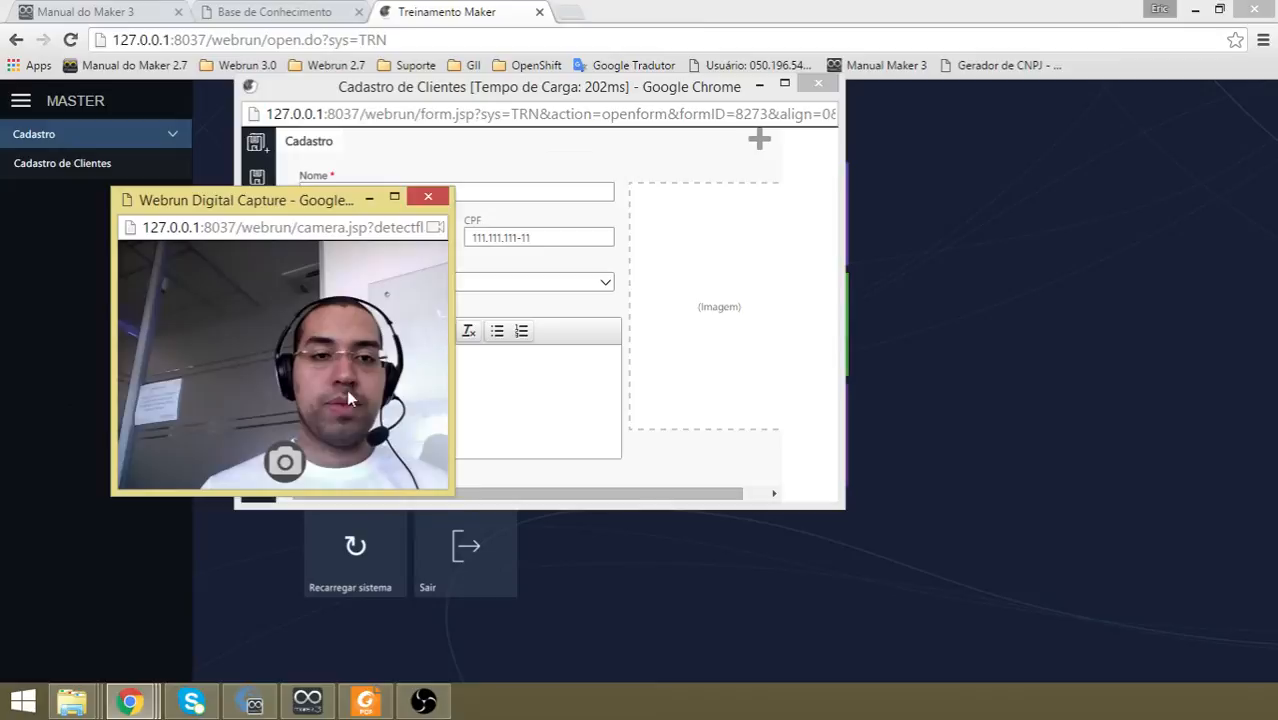
left_click(286, 465)
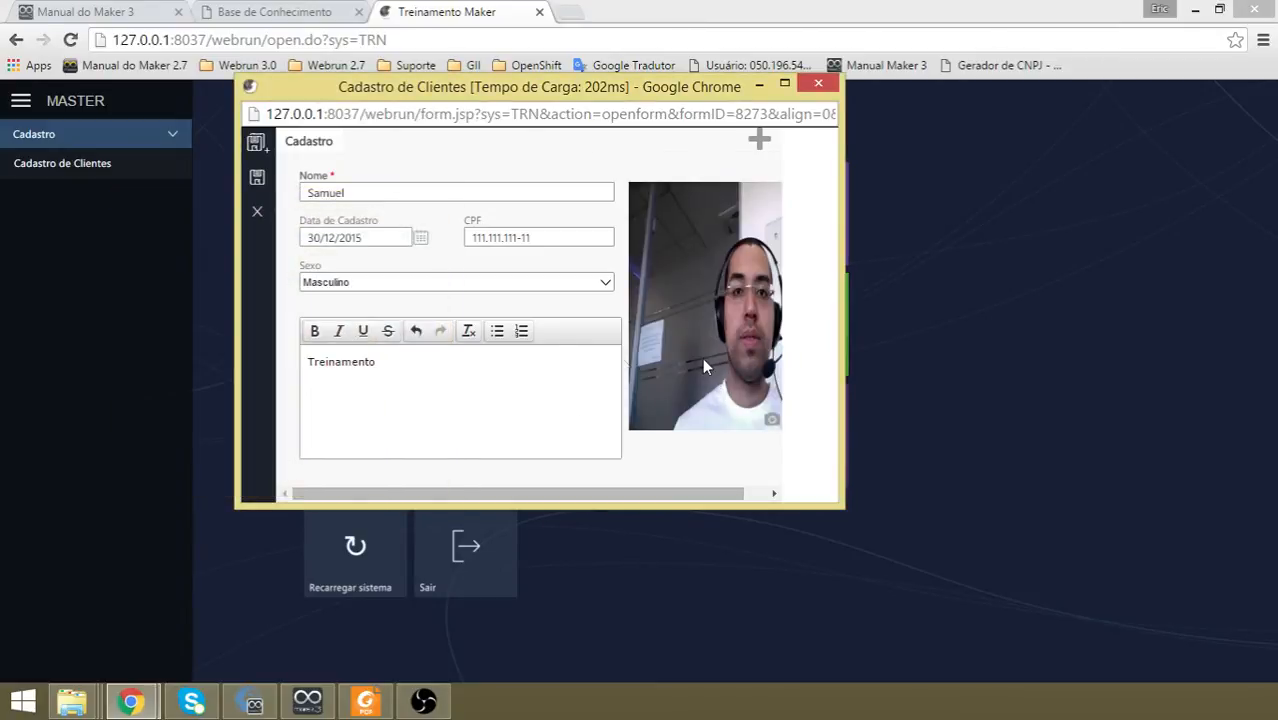
left_click(265, 187)
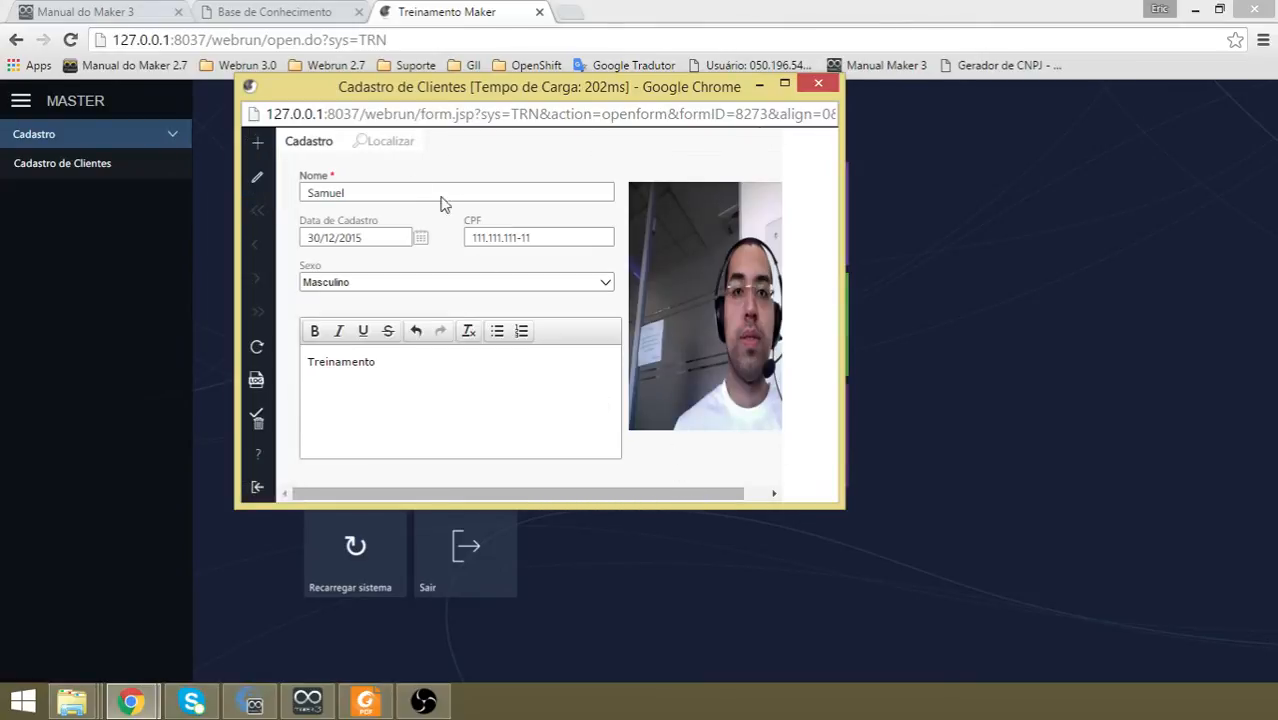
Start a new client record with the client's name, today's registration date and sex Feminino.
left_click(257, 143)
type("Maria")
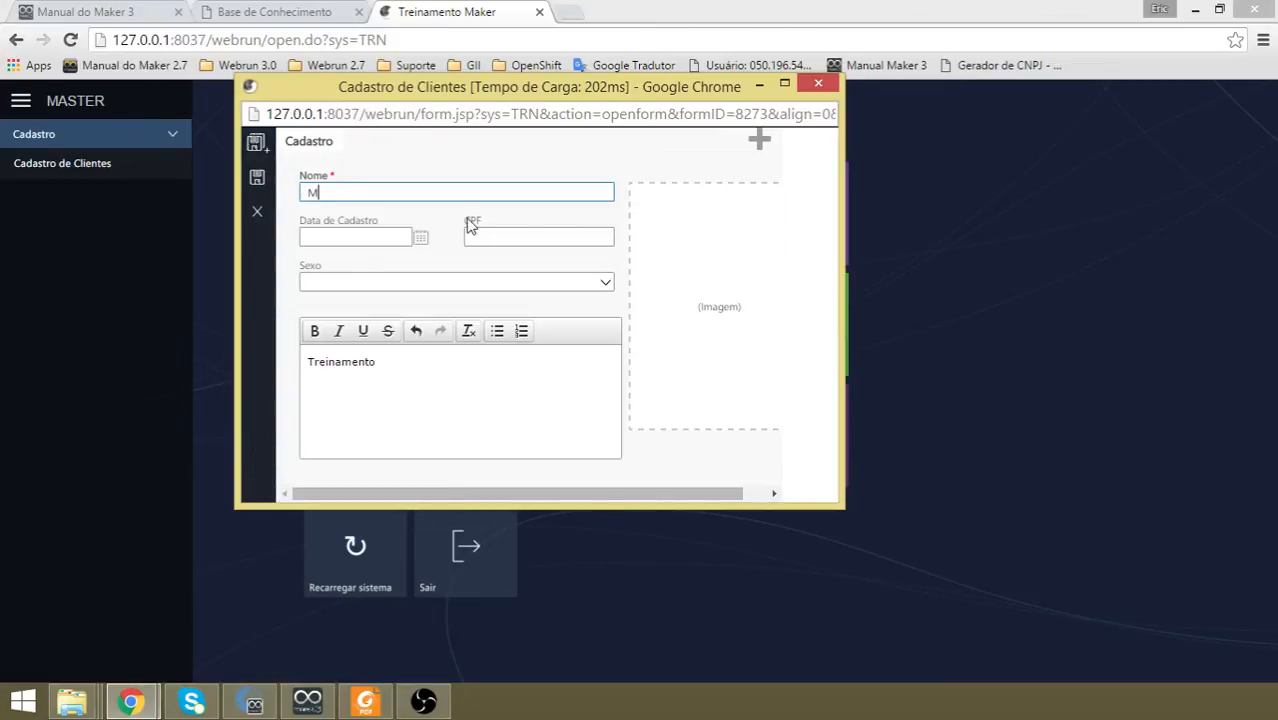
left_click(421, 238)
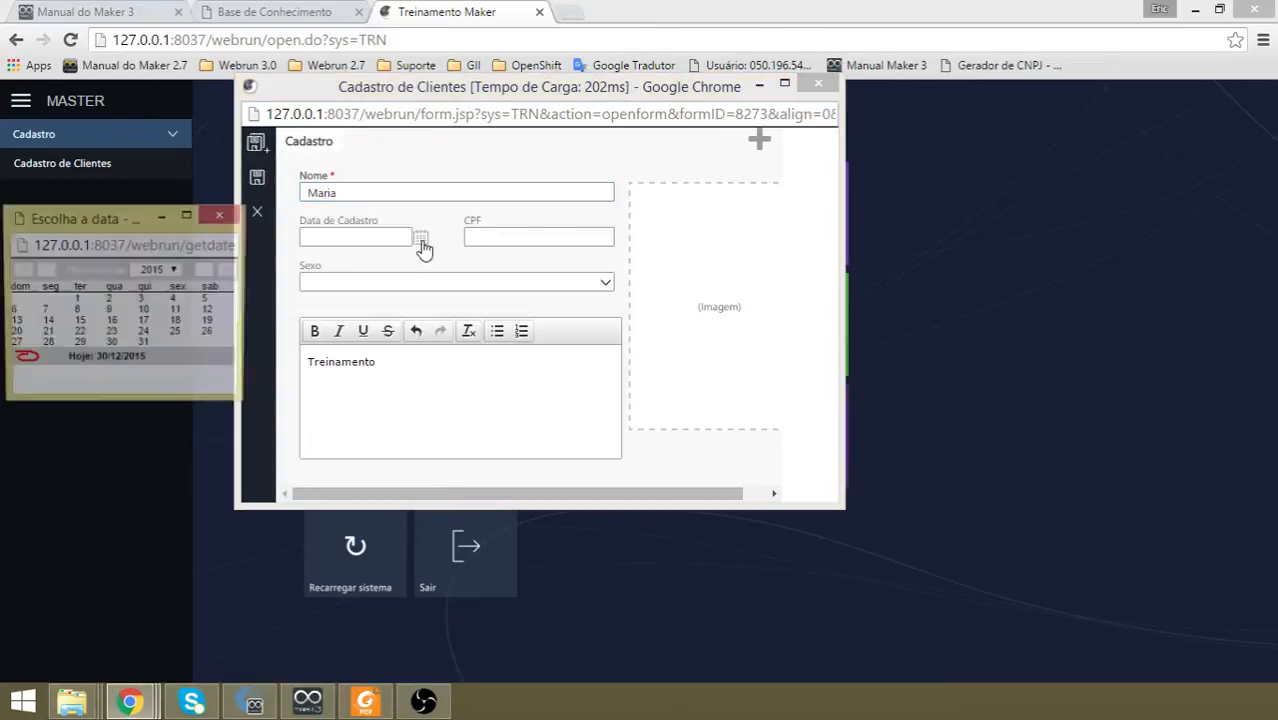
left_click(118, 352)
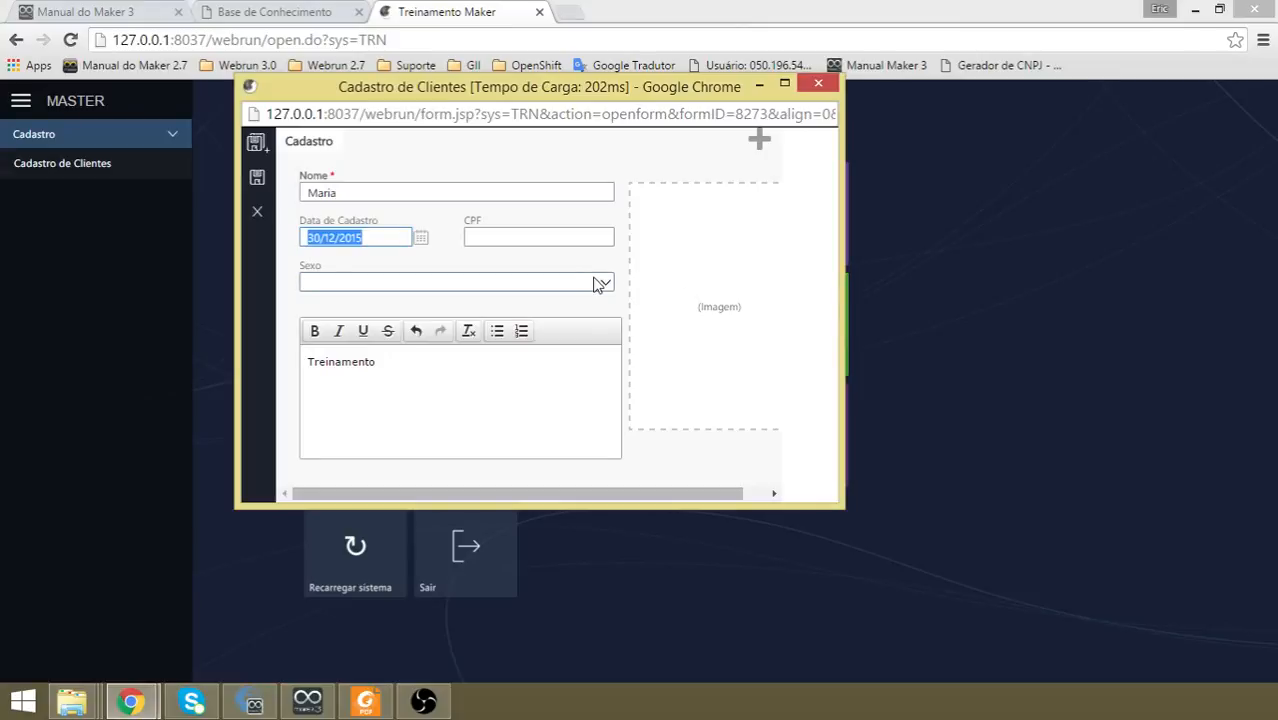
left_click(604, 283)
left_click(326, 341)
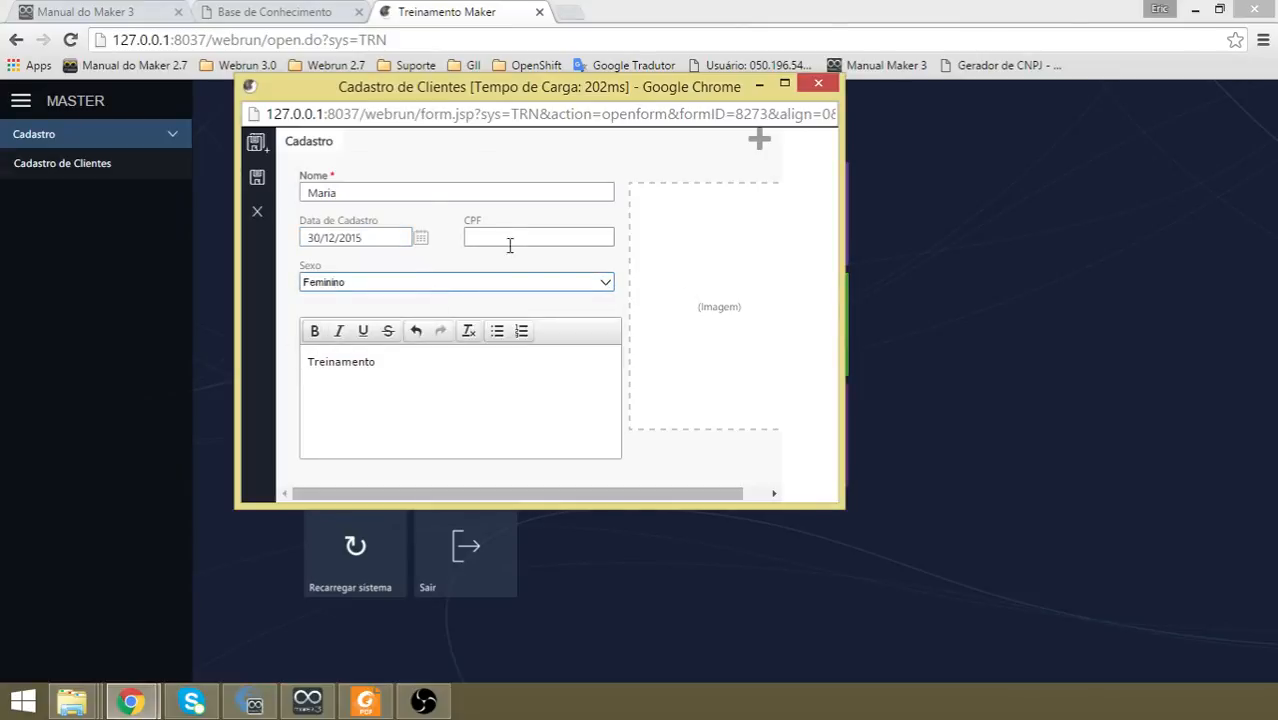
Enter a CPF, then clear it after the invalid-CPF warning and save the client without one.
left_click(502, 239)
type("757.655.656-56")
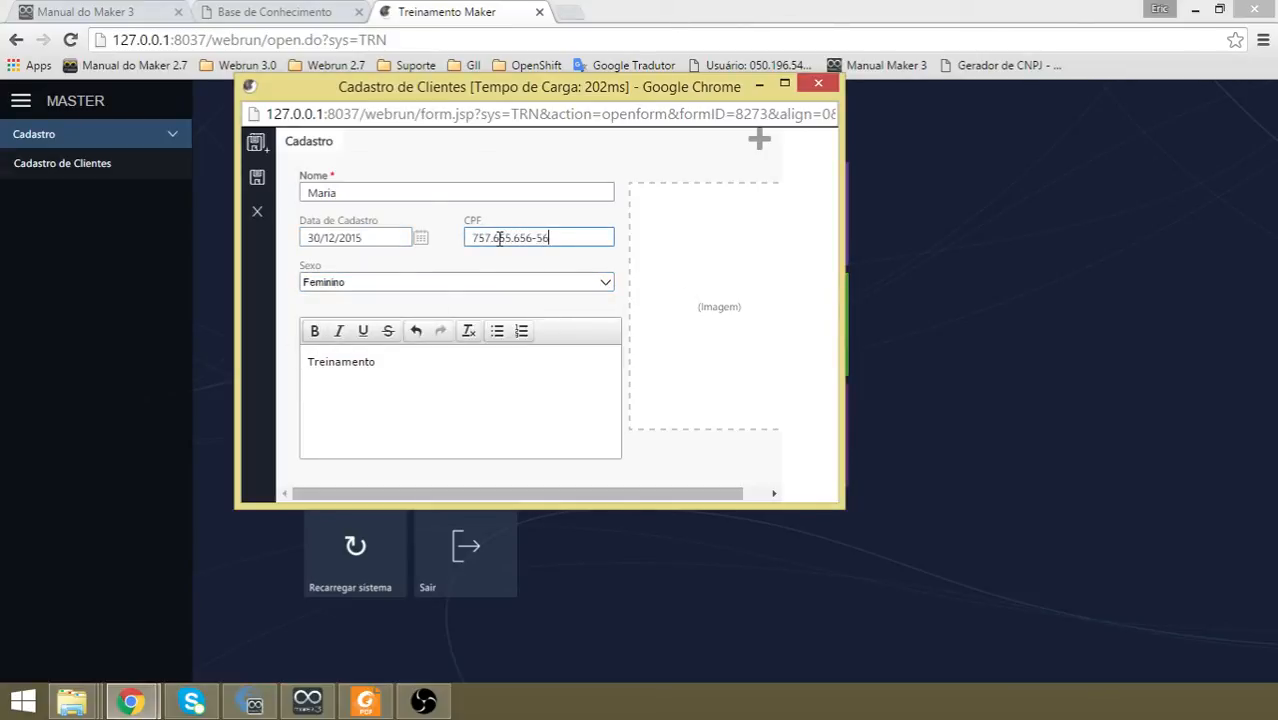
left_click(257, 182)
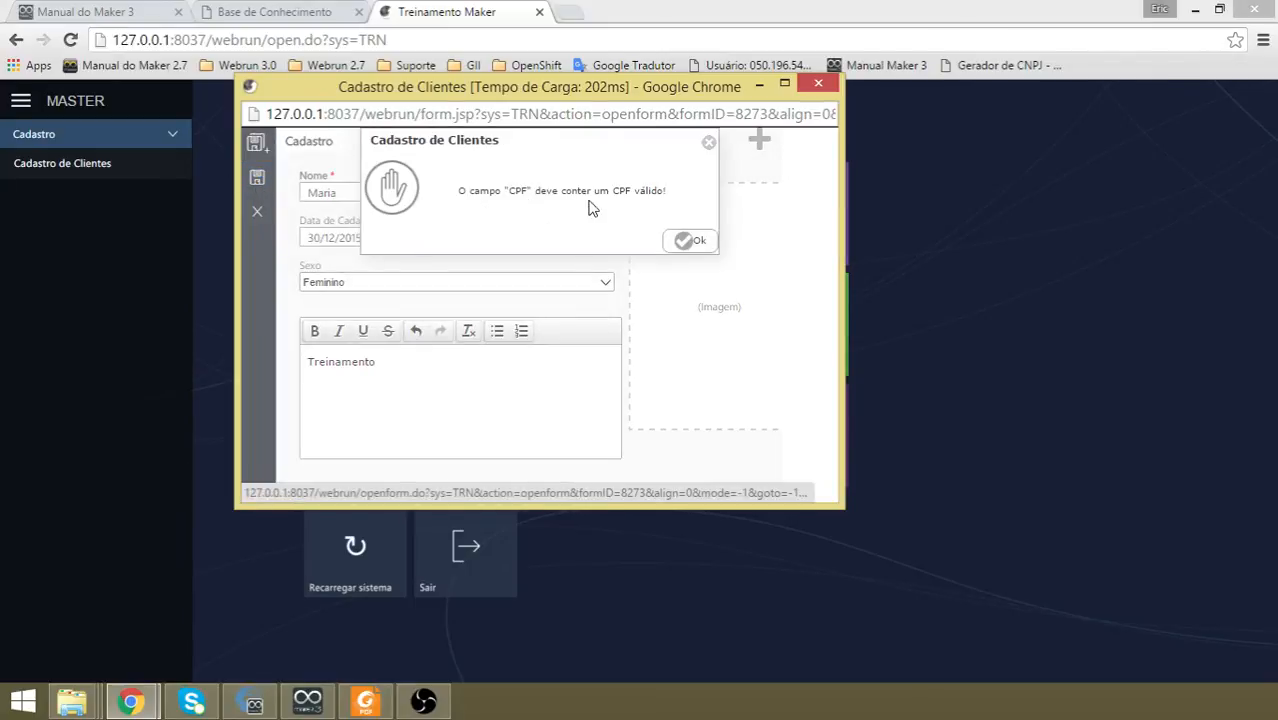
left_click(688, 241)
key("BackSpace")
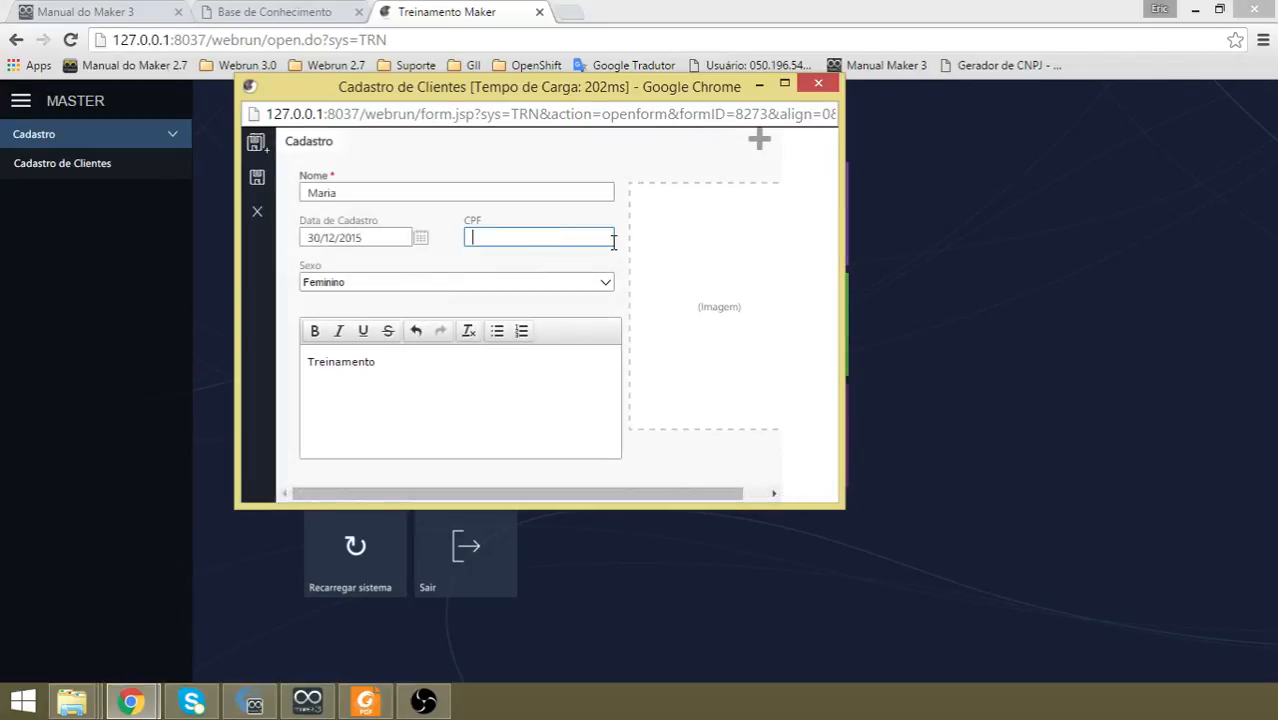
left_click(260, 182)
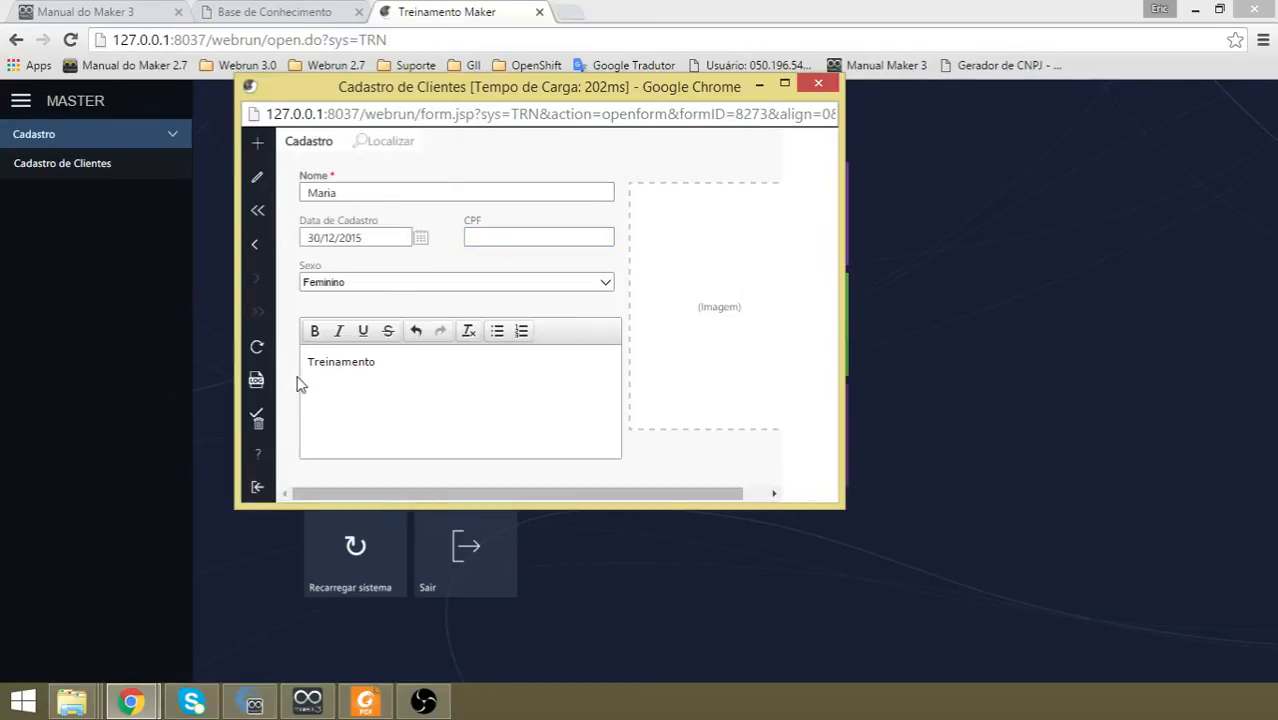
Browse from the first client record to the next, then switch to Localizar.
left_click(258, 212)
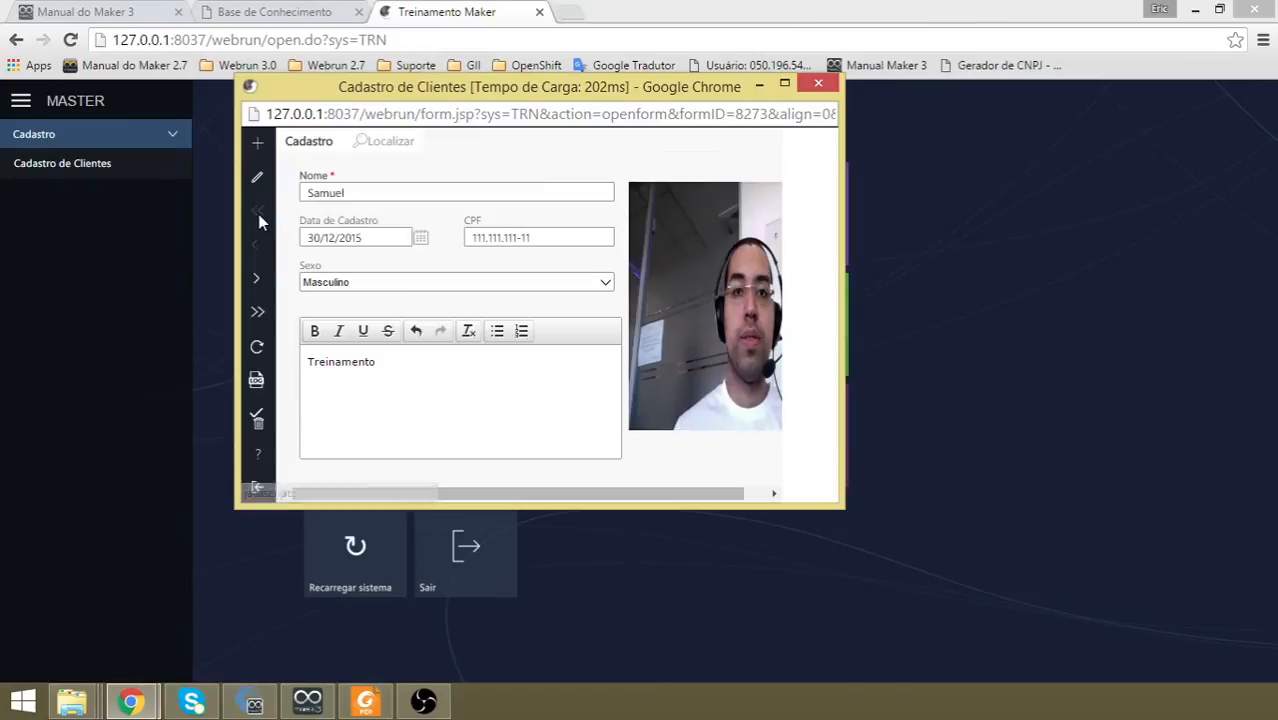
left_click(257, 279)
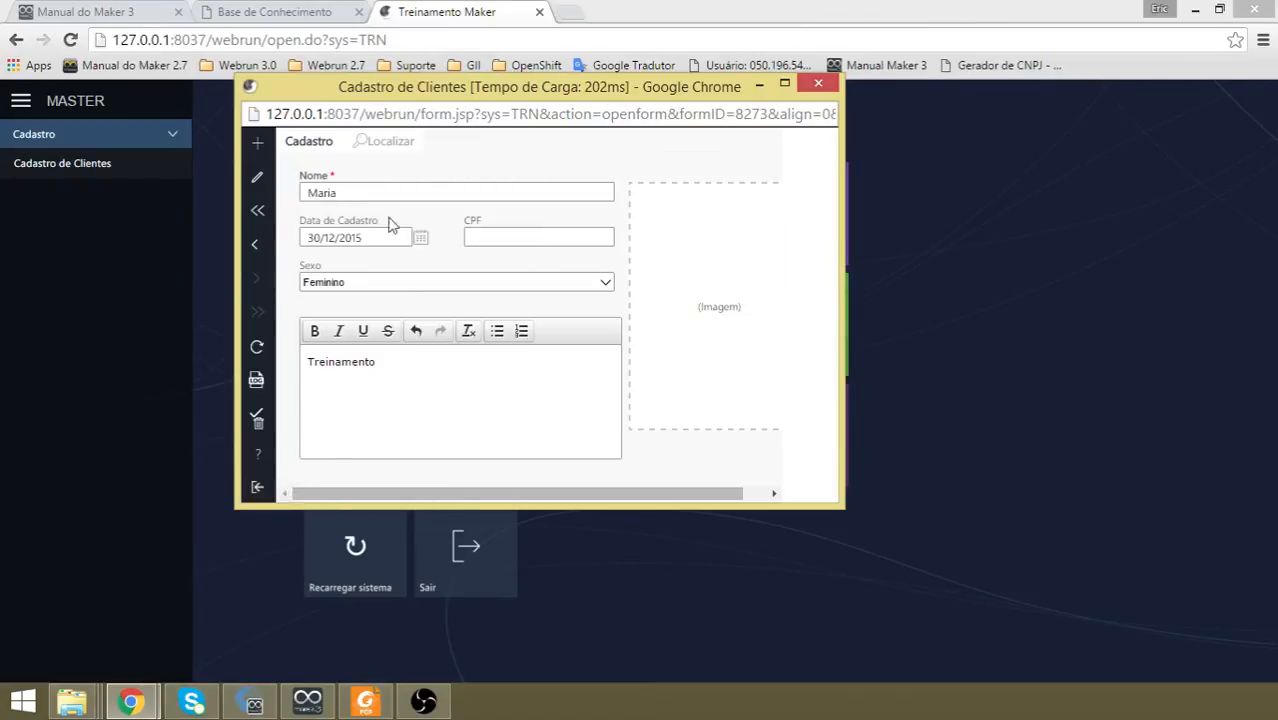
left_click(398, 148)
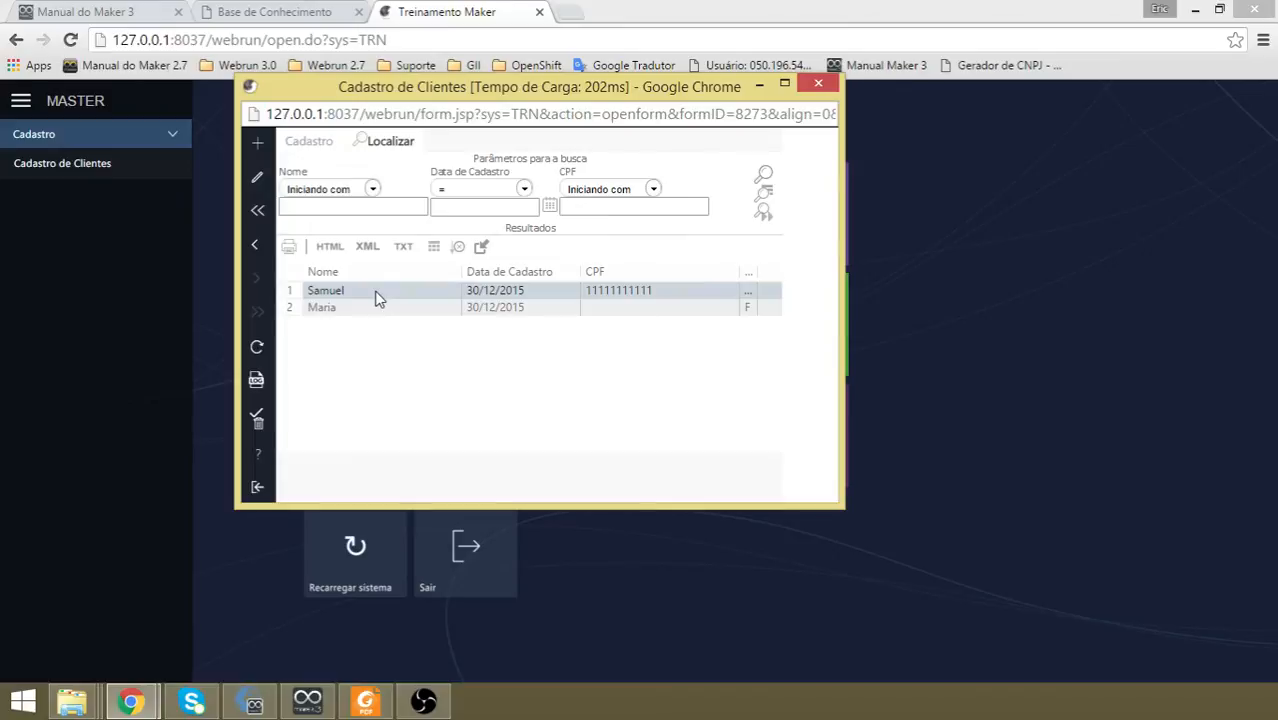
Open the first and second clients from the search results, then close the registration form.
left_click(378, 298)
left_click(384, 144)
left_click(345, 309)
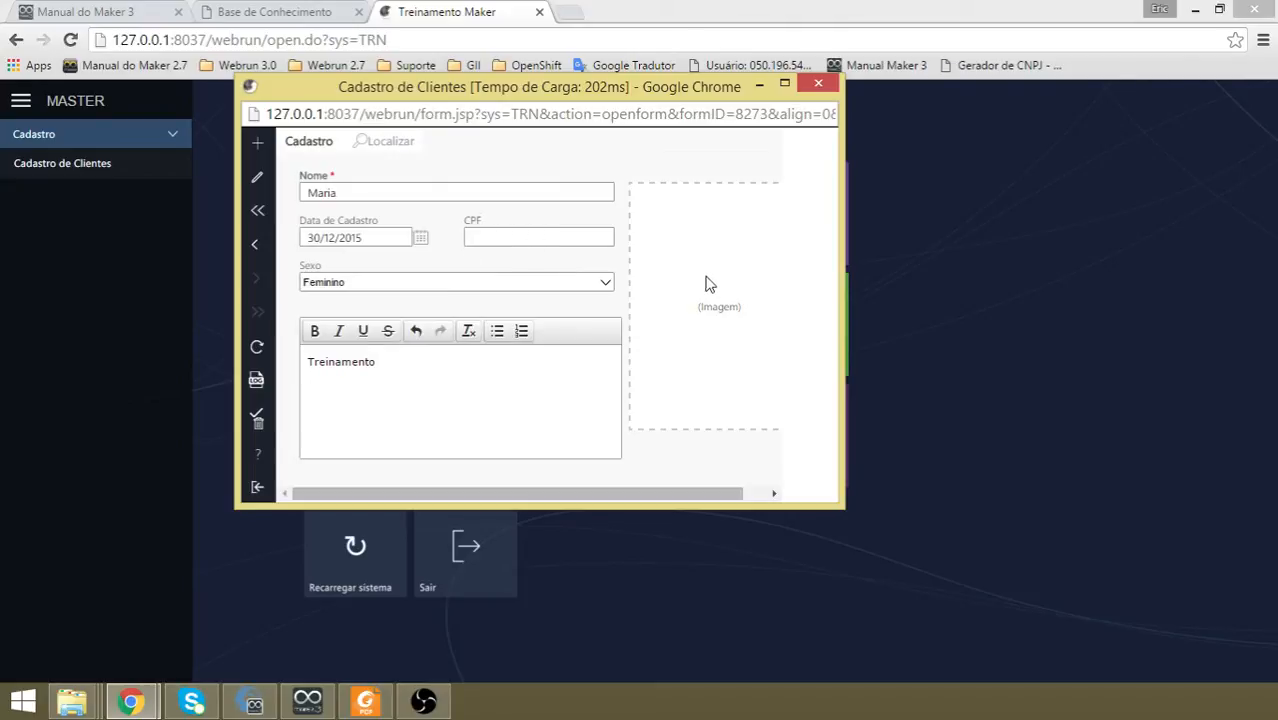
left_click(818, 86)
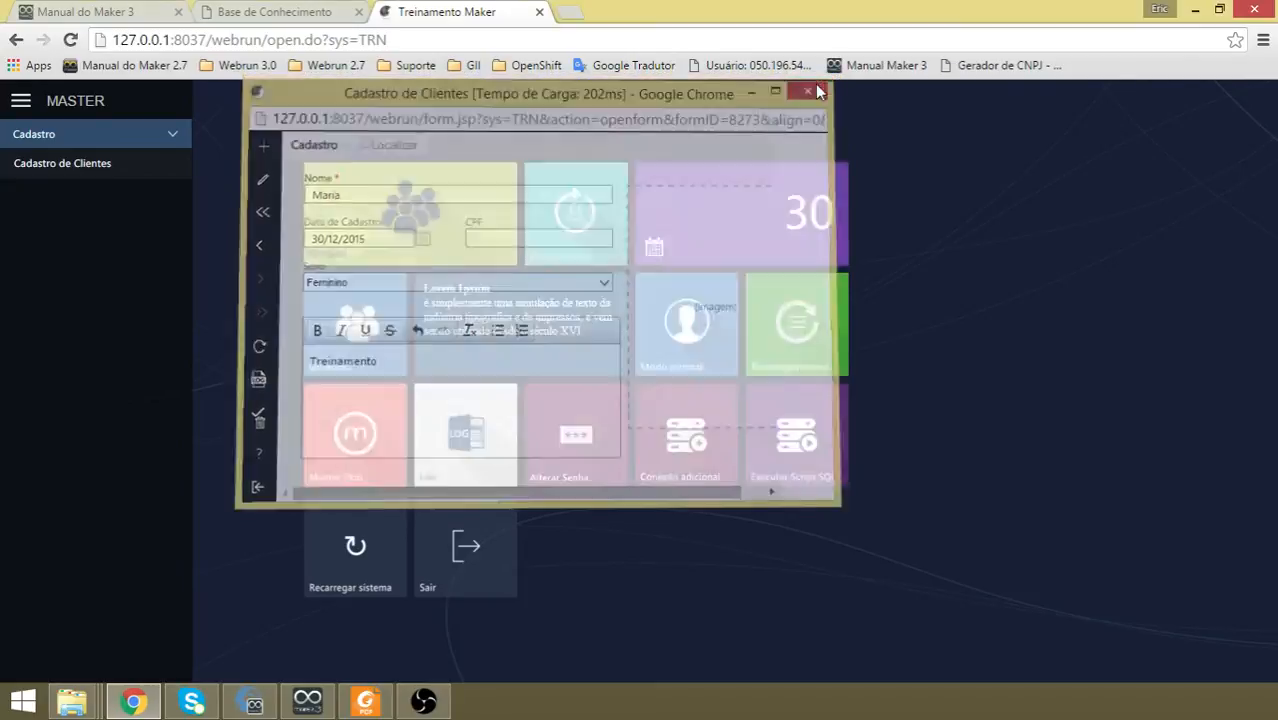
Glance over the PDF course outline, then switch to the Maker project window.
left_click(368, 703)
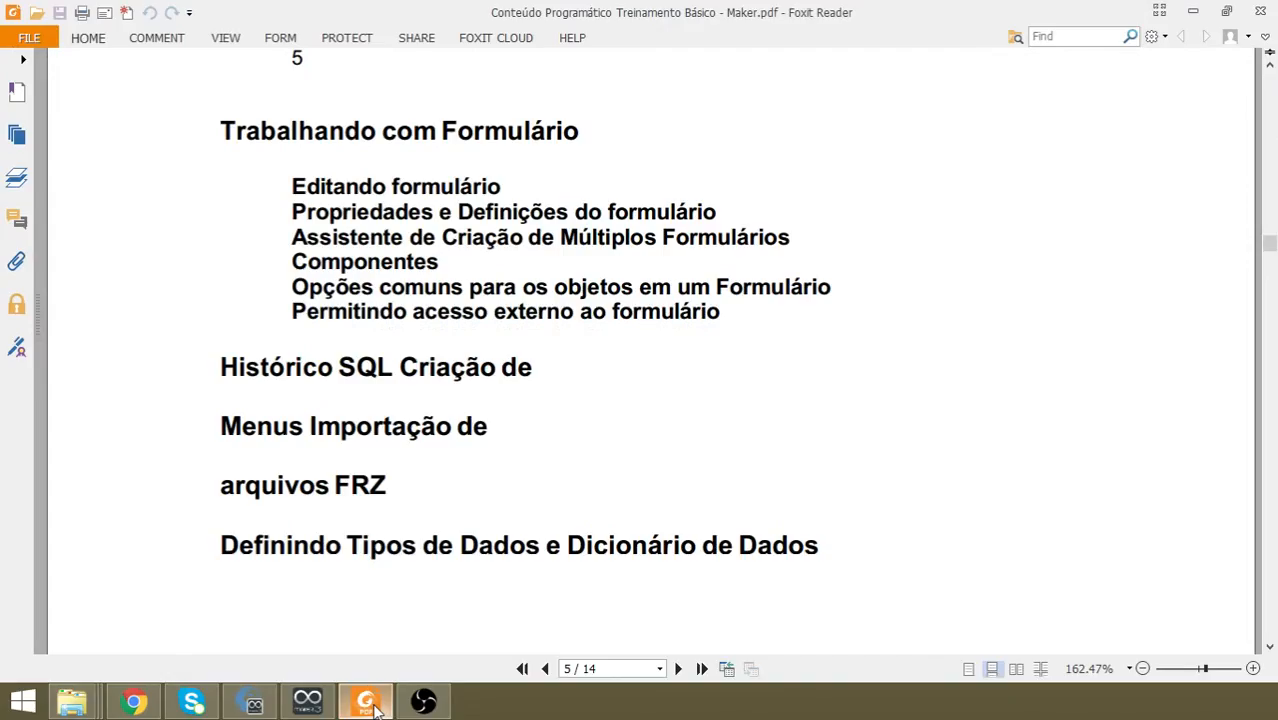
scroll(555, 540, "down", 1)
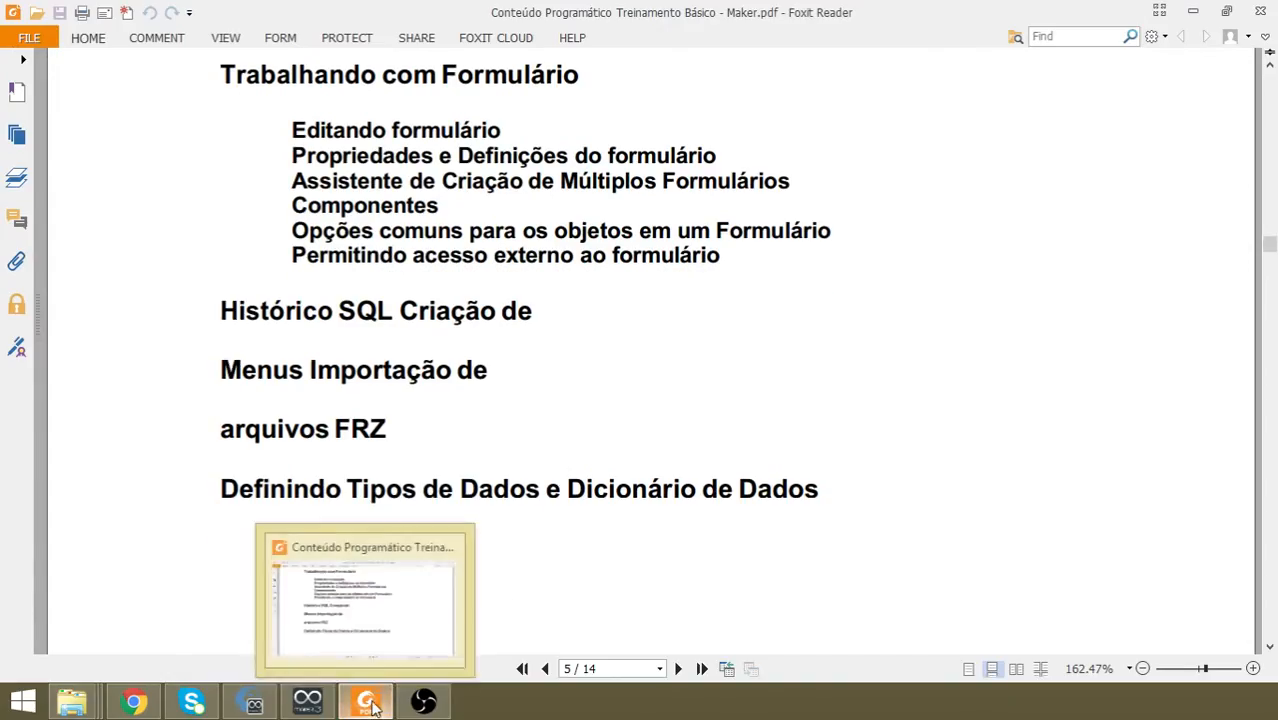
left_click(480, 515)
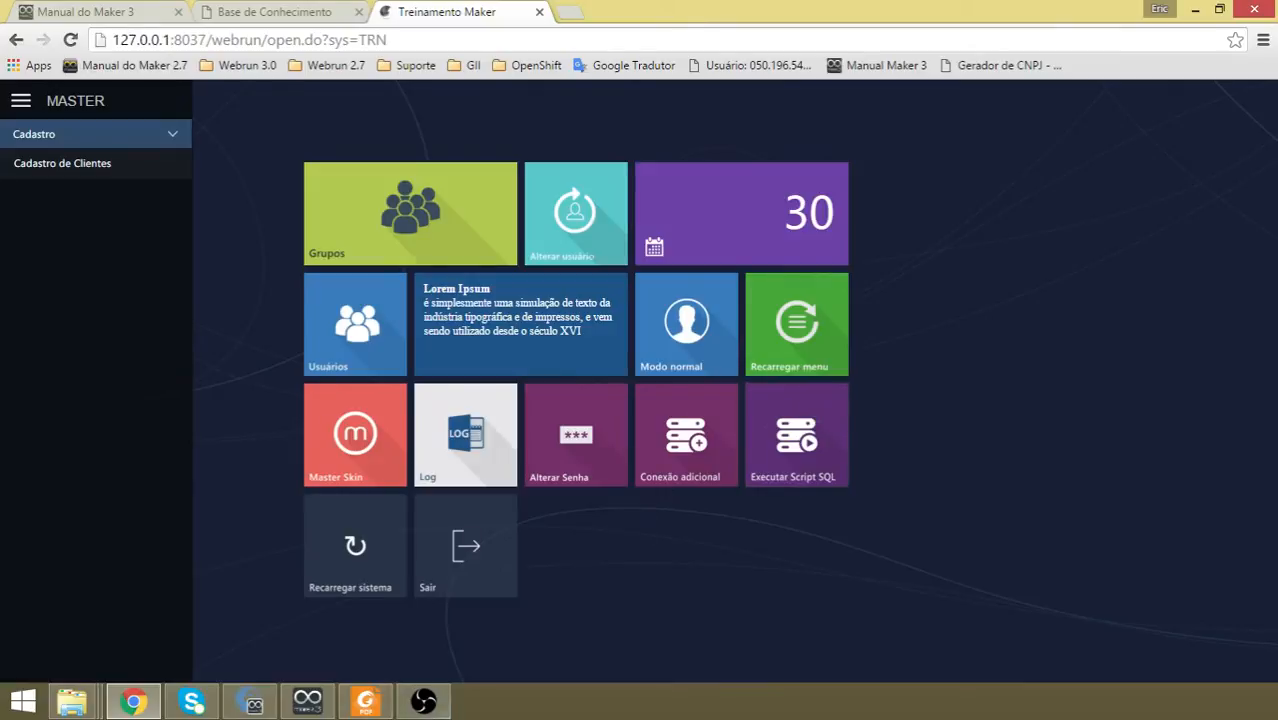
left_click(307, 703)
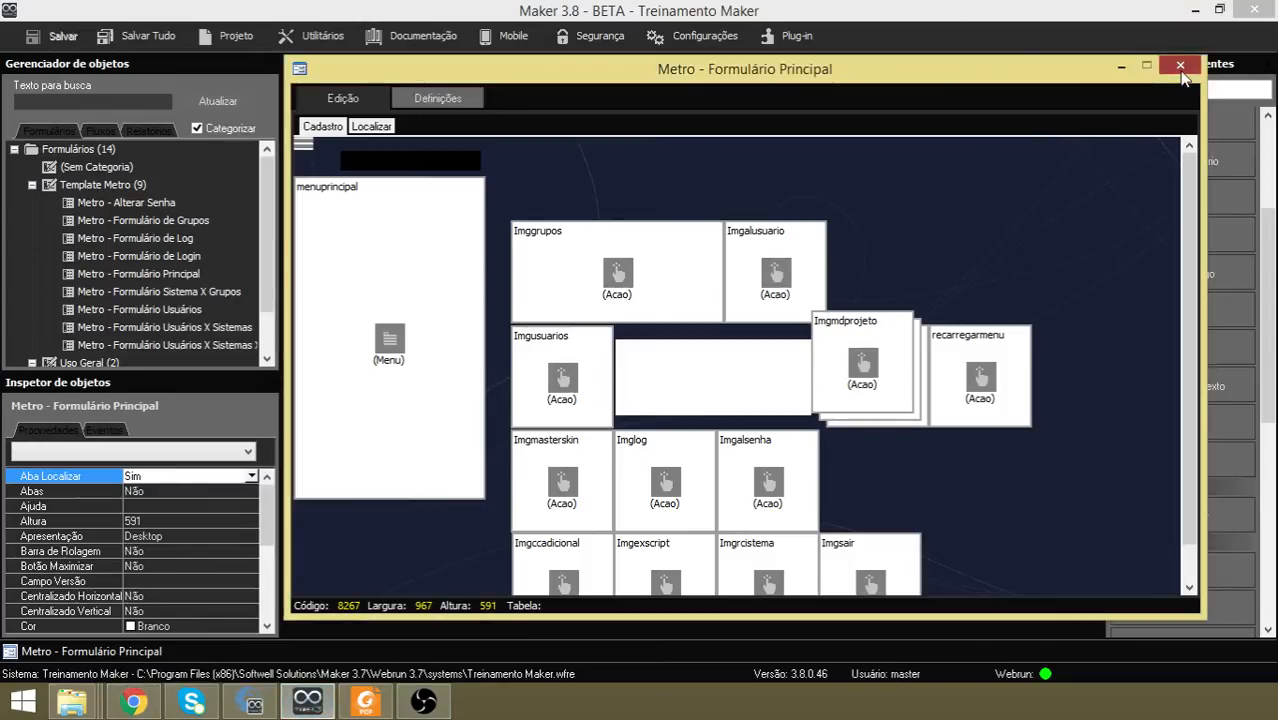
Close Metro - Formulário Principal and open the Definições of the Cadastro de Clientes form.
left_click(1180, 66)
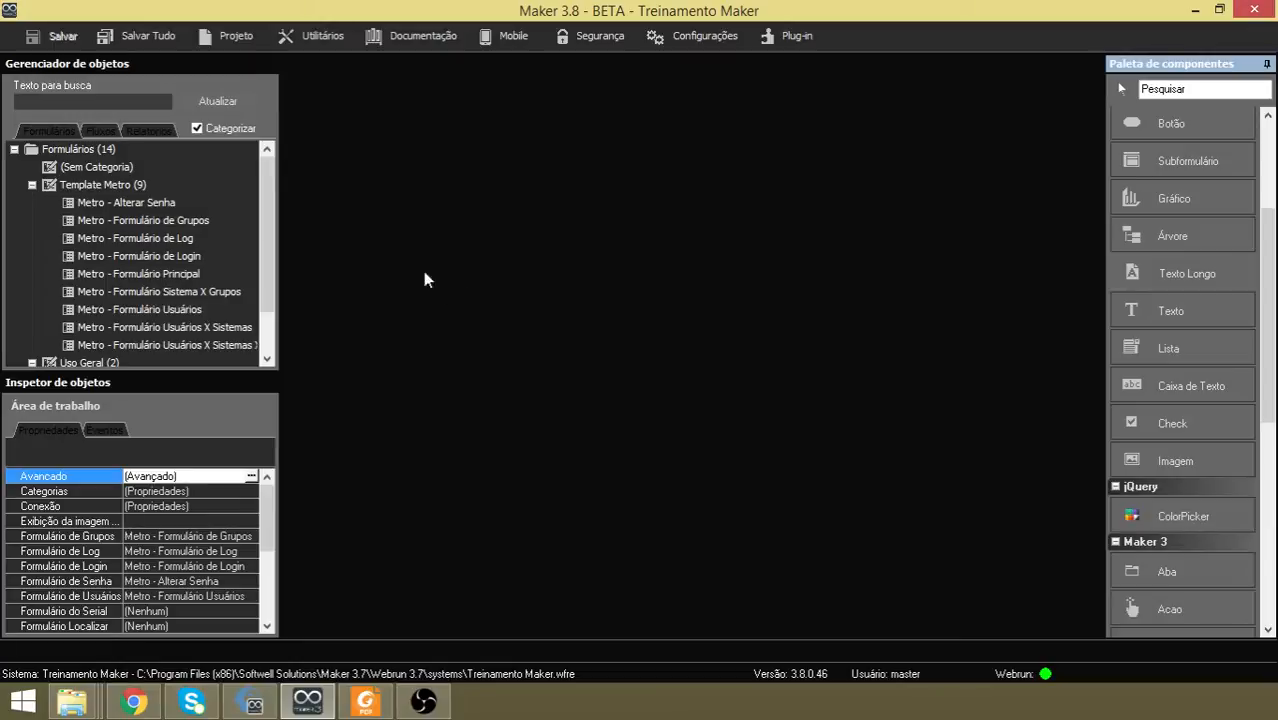
left_click_drag(264, 197, 267, 268)
double_click(143, 326)
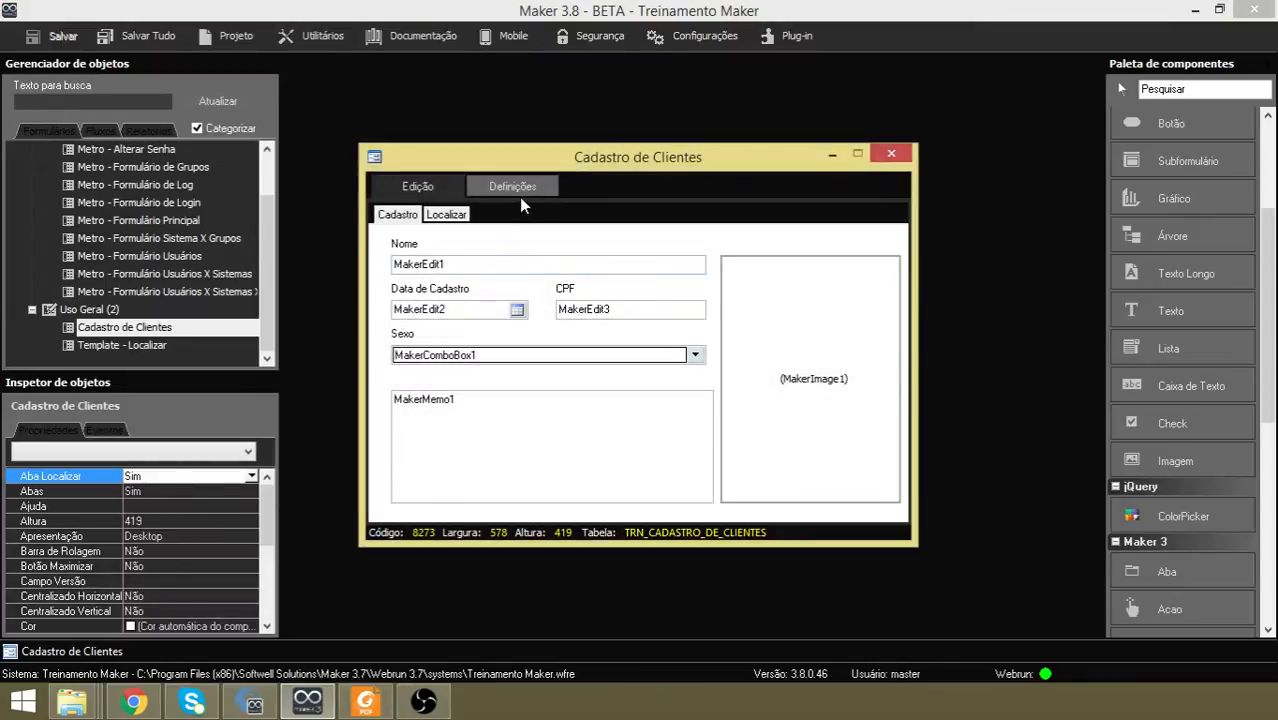
left_click(491, 190)
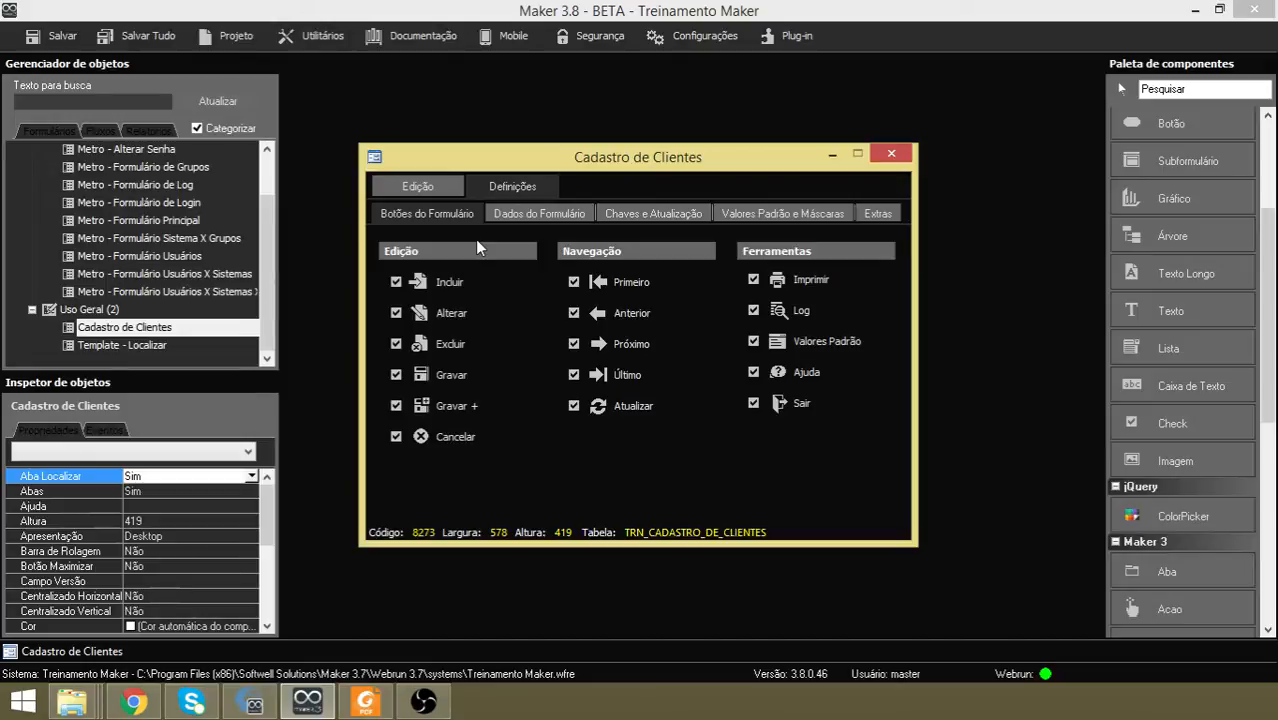
Toggle the Incluir, Alterar and Excluir options off and back on, then show Dados do Formulário.
left_click(396, 284)
left_click(396, 313)
left_click(396, 344)
left_click(396, 344)
left_click(398, 314)
left_click(397, 283)
left_click(538, 215)
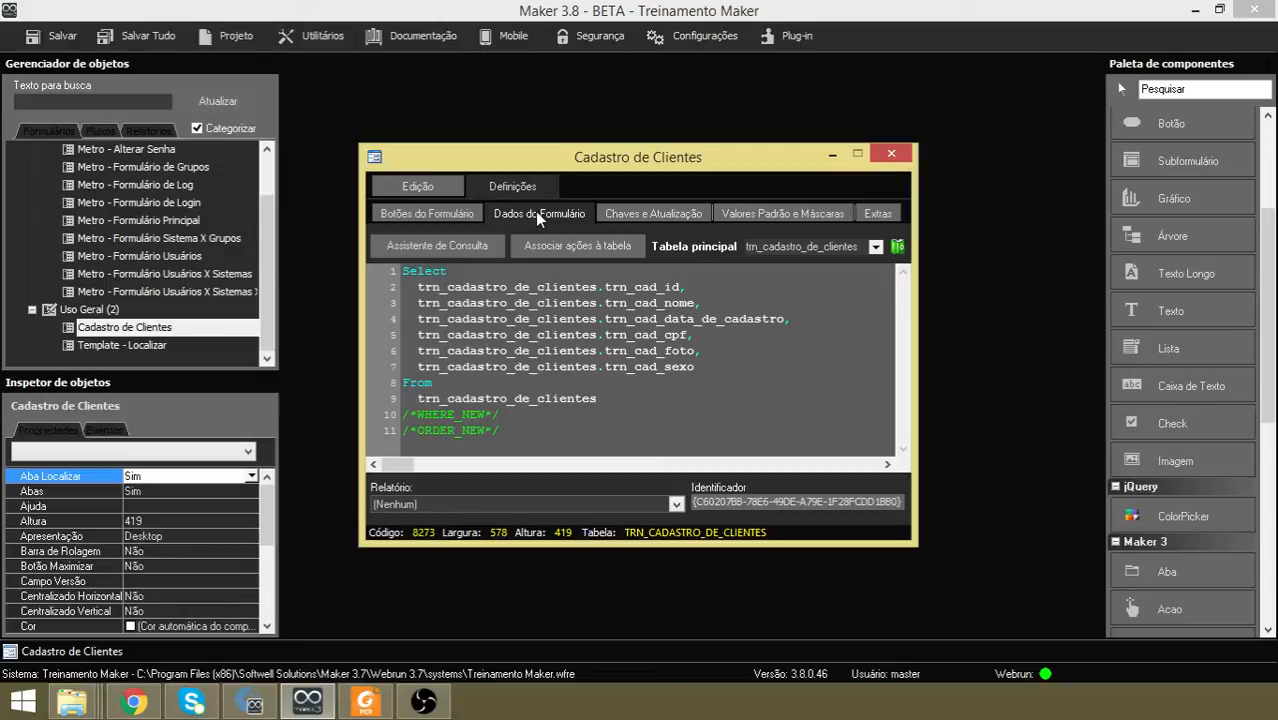
Preview the two trn_cadastro_de_clientes rows in Assistente de Consulta, then view Chaves e Atualização.
left_click(474, 255)
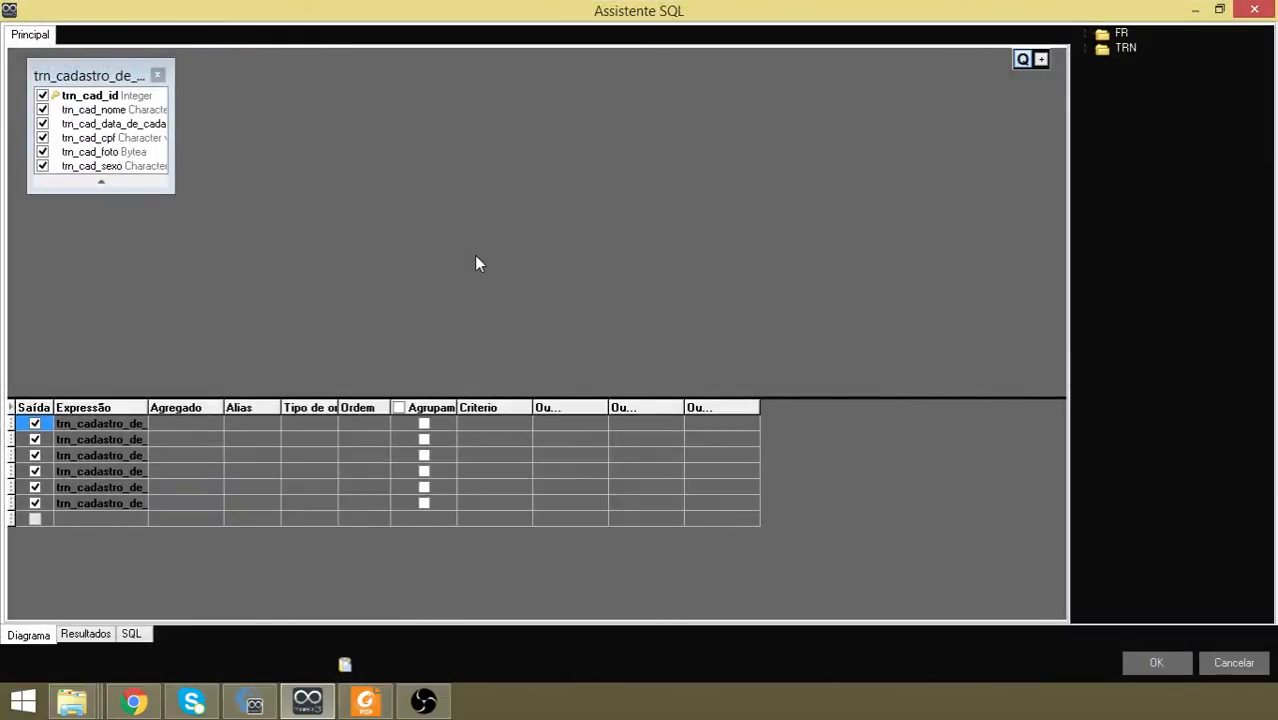
left_click_drag(172, 193, 278, 218)
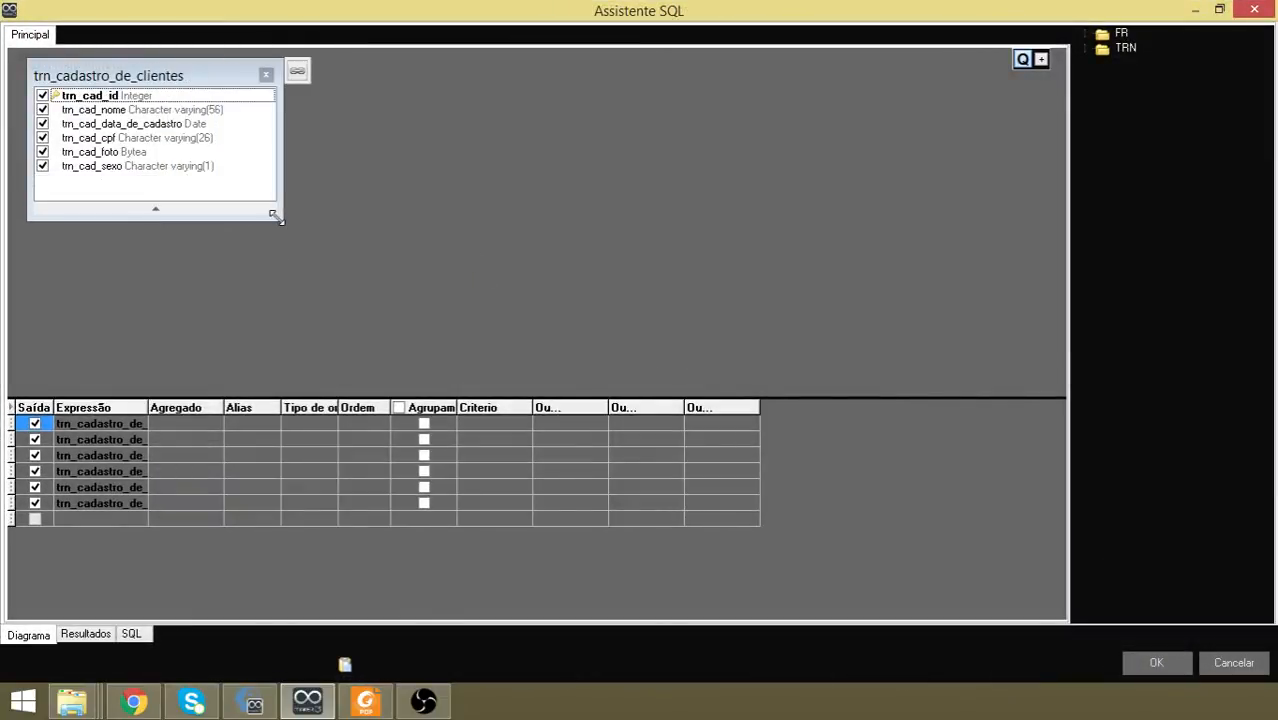
left_click(97, 634)
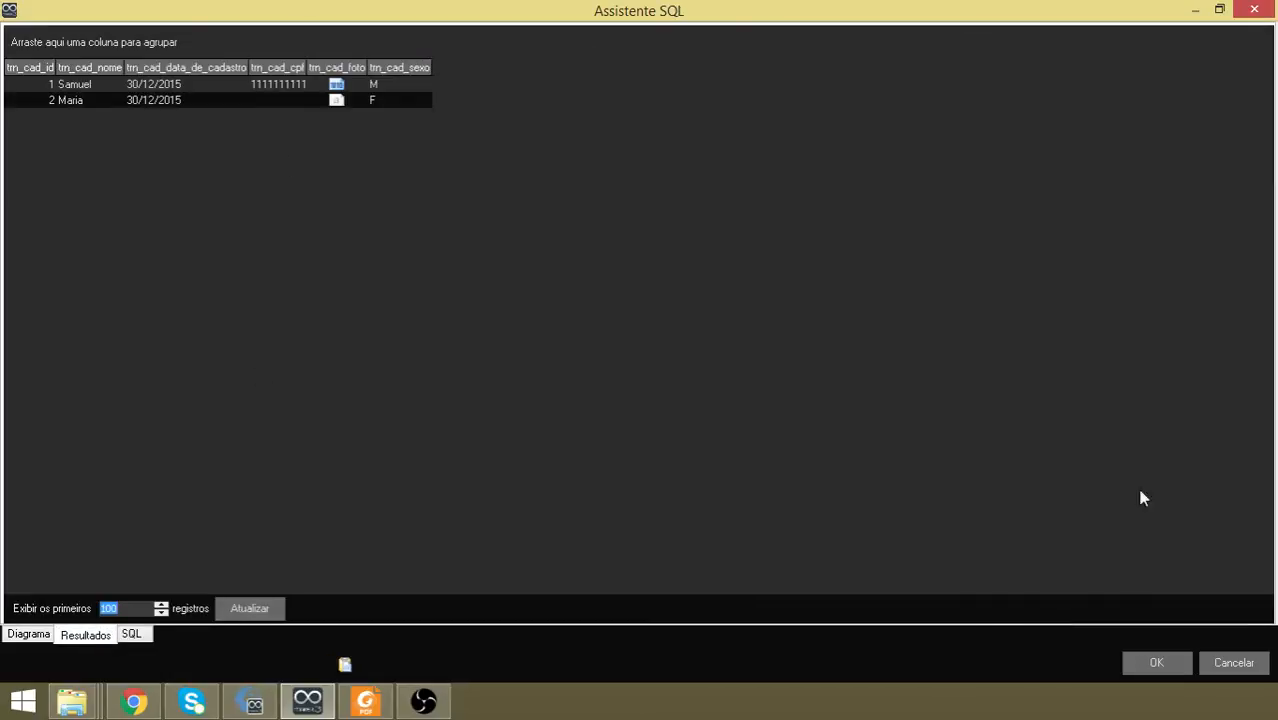
left_click(1206, 665)
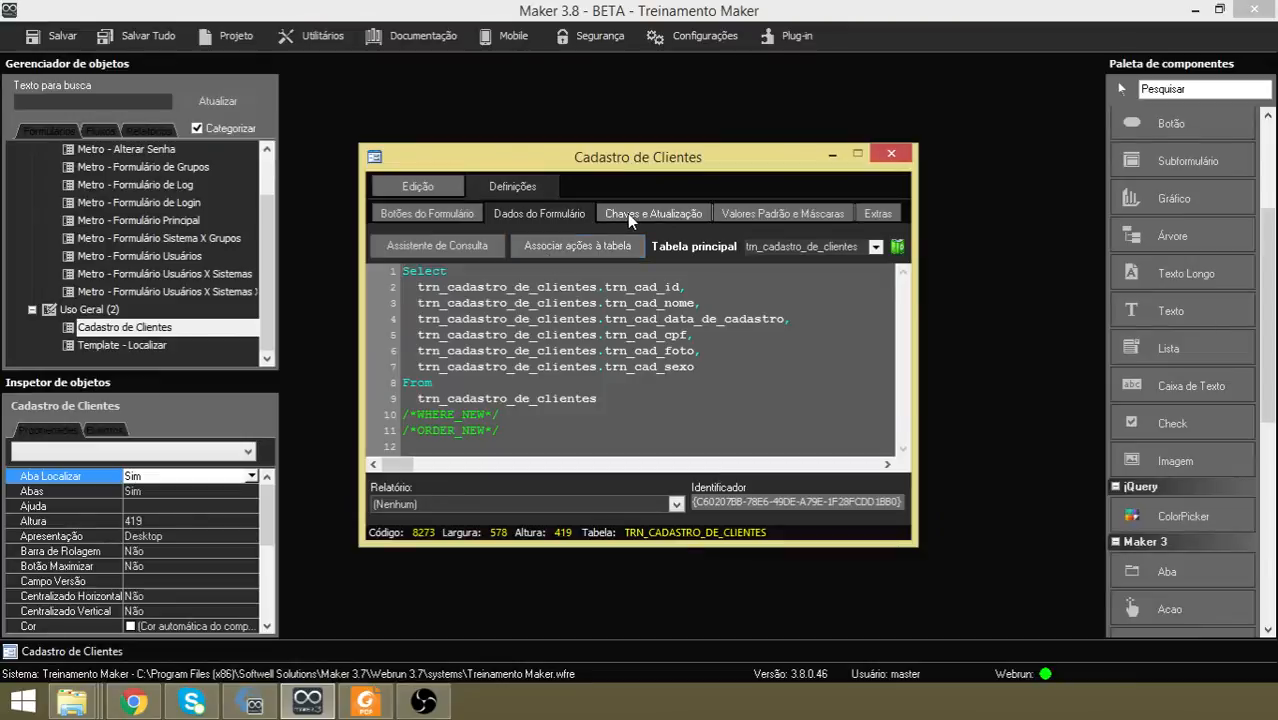
left_click(629, 216)
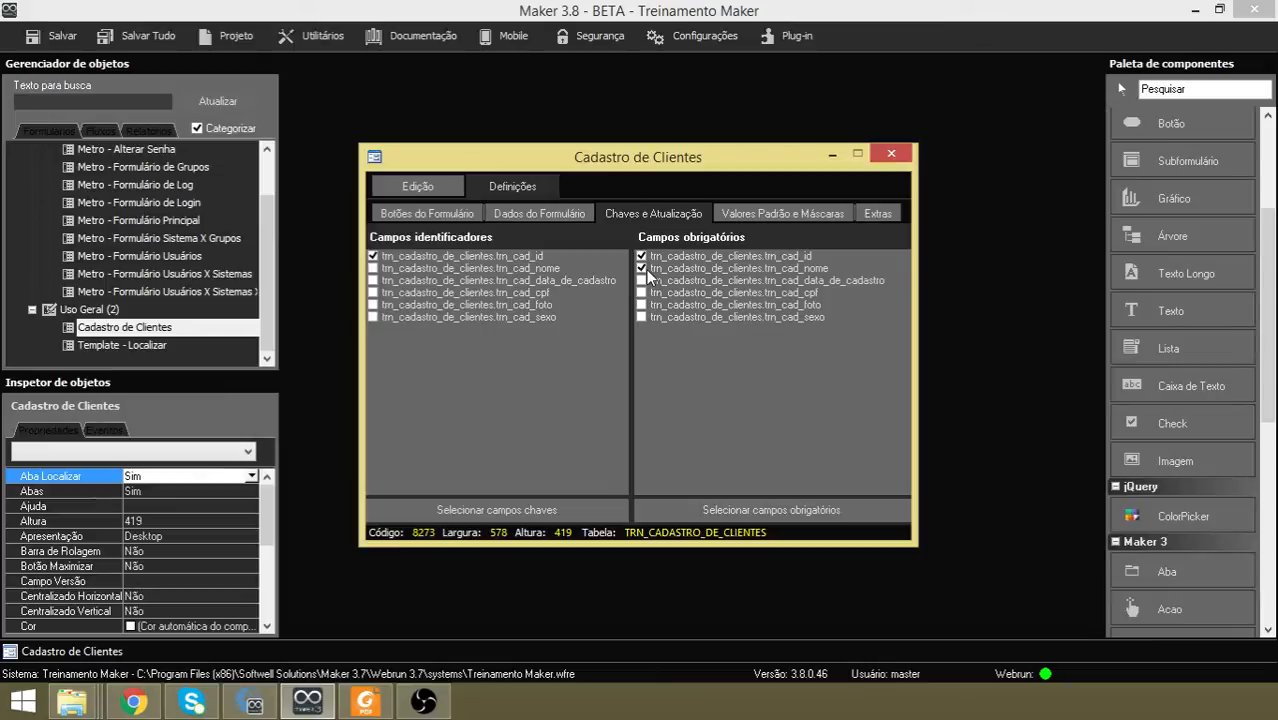
Inspect the registration date's default value options, view the Extras error messages, and save the project.
left_click(755, 216)
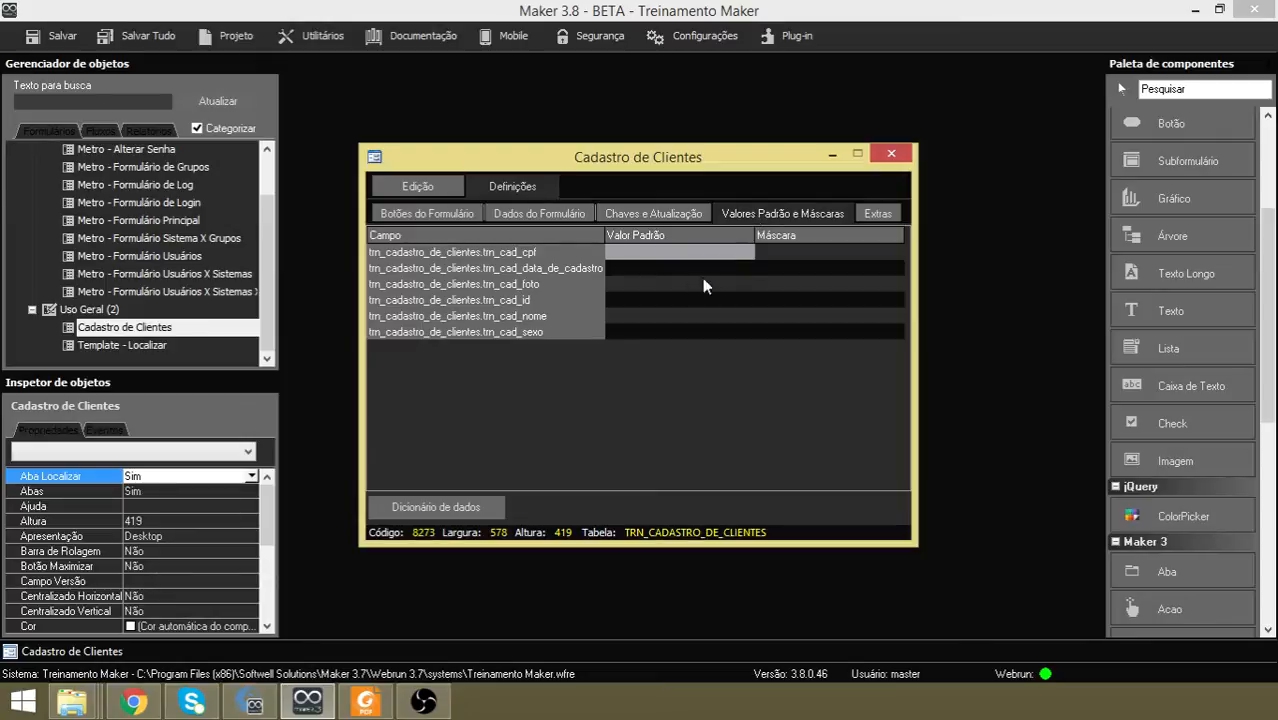
left_click(666, 268)
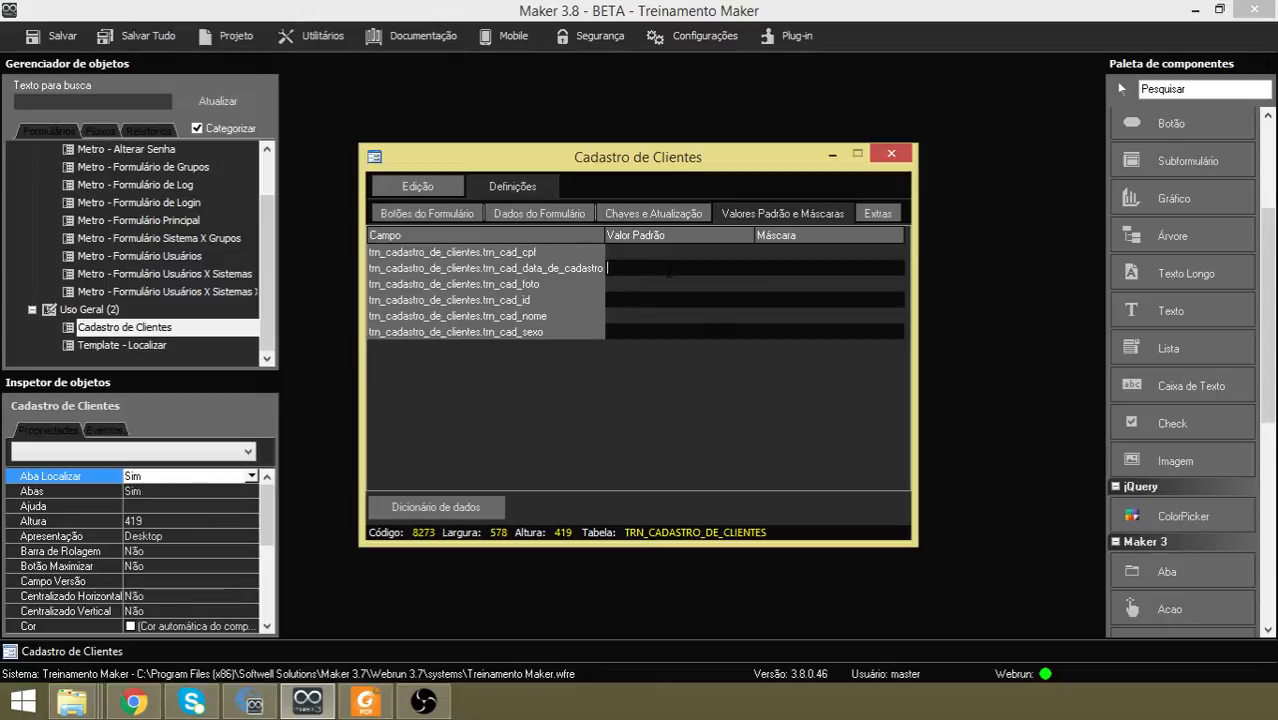
right_click(668, 271)
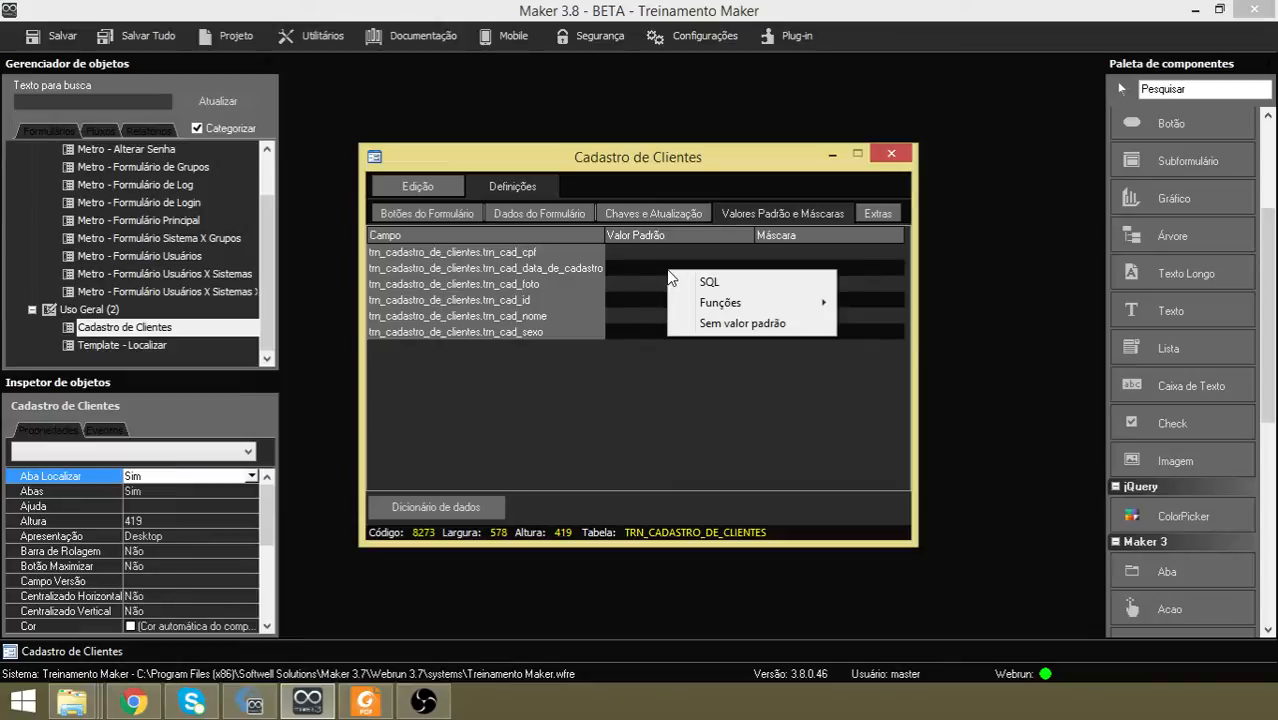
mouse_move(719, 306)
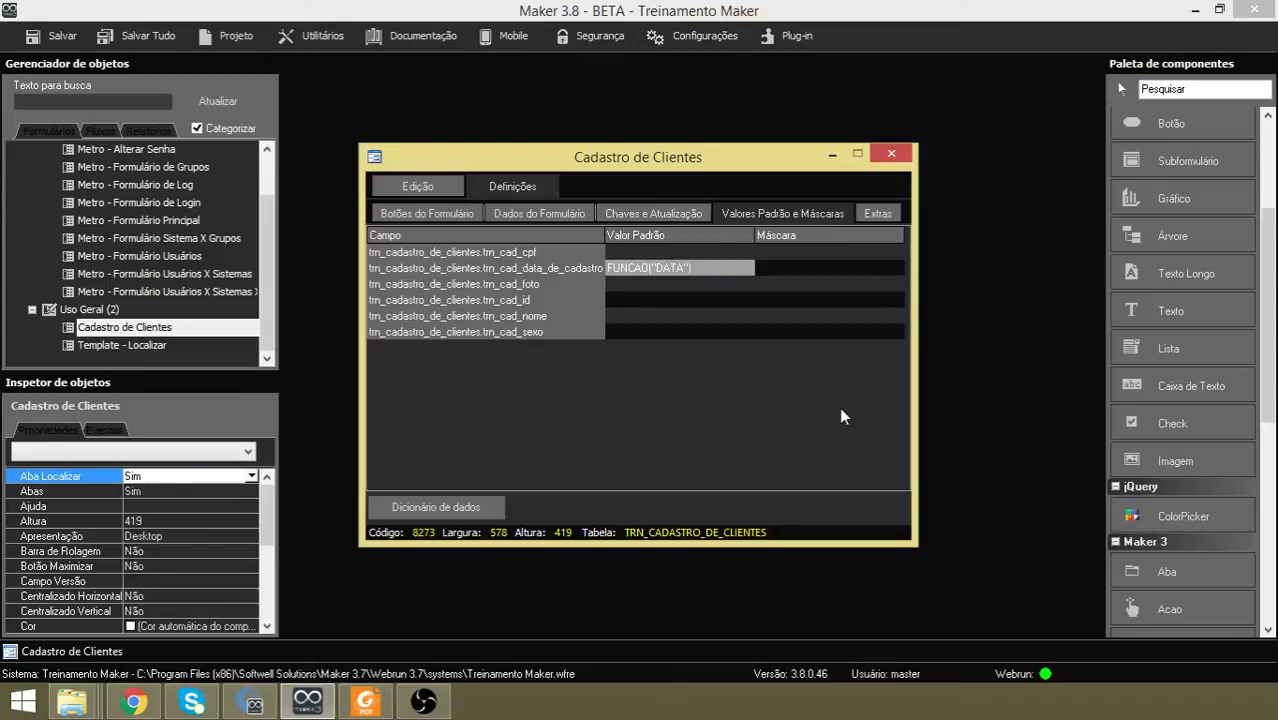
left_click(880, 215)
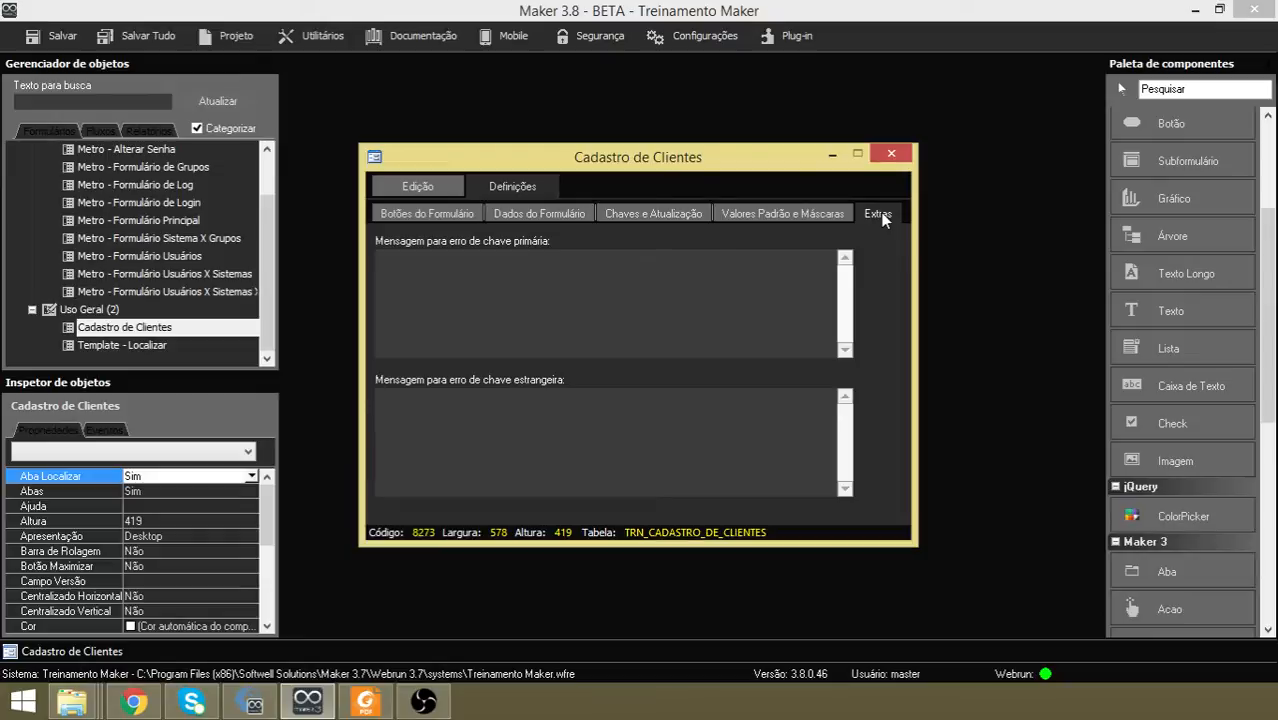
key("ctrl+s")
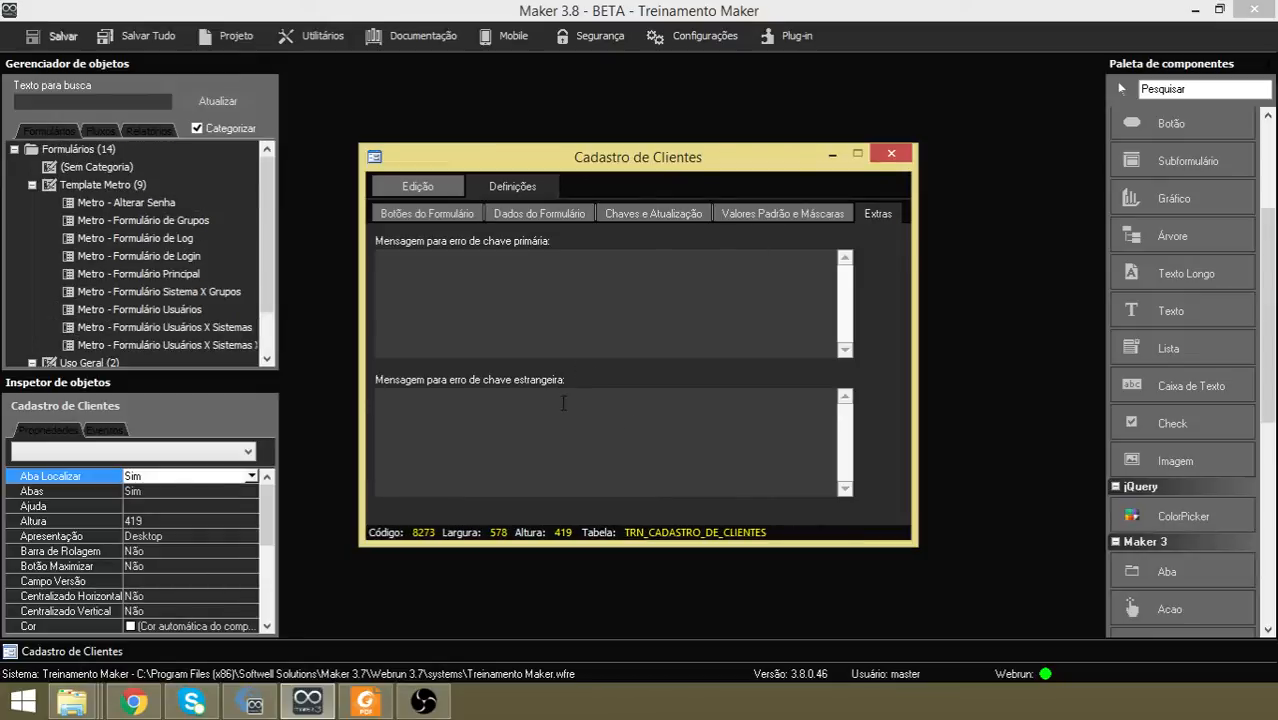
Open the Cadastro de Clientes form in Webrun and reload it with Recarregar.
left_click(134, 701)
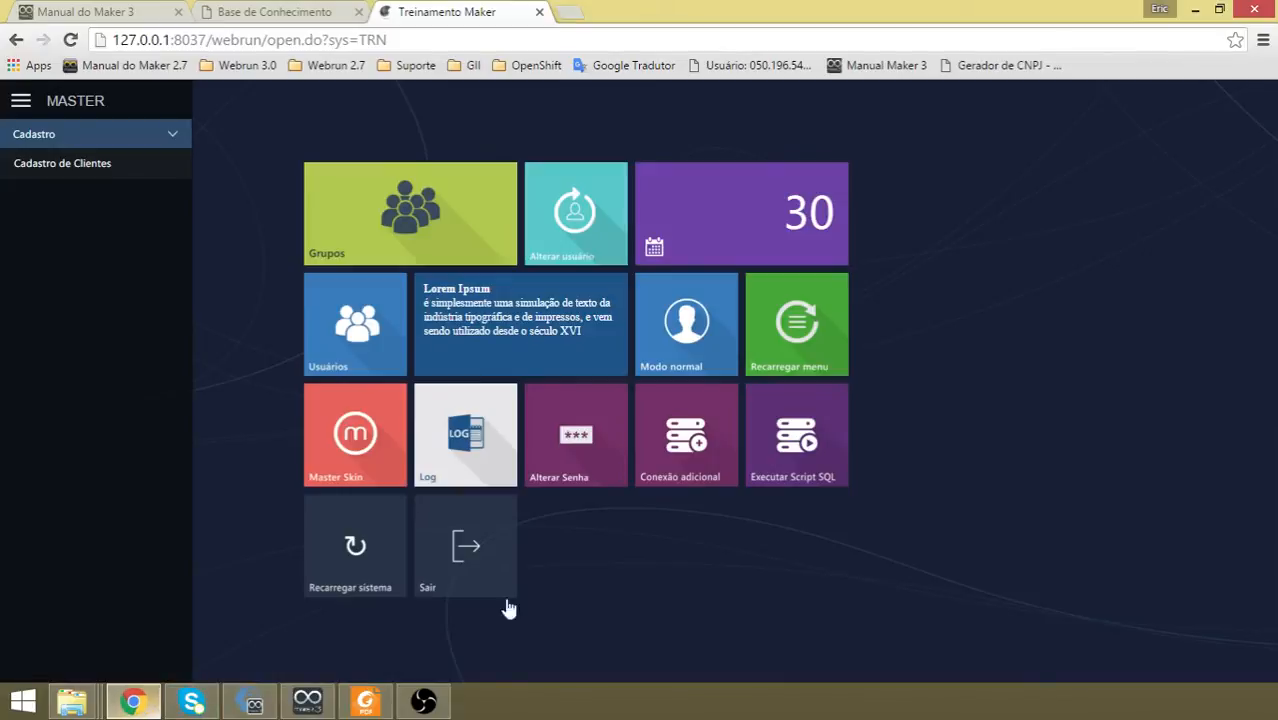
left_click(100, 166)
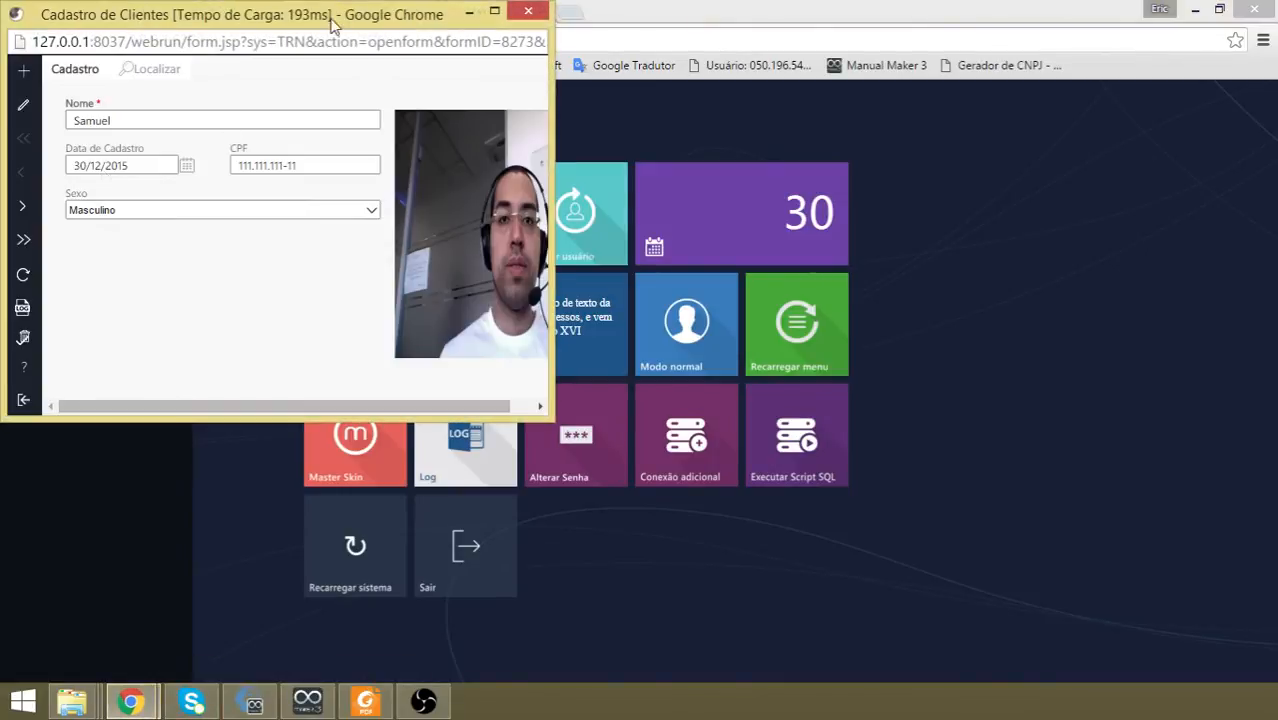
left_click_drag(350, 22, 708, 85)
right_click(666, 150)
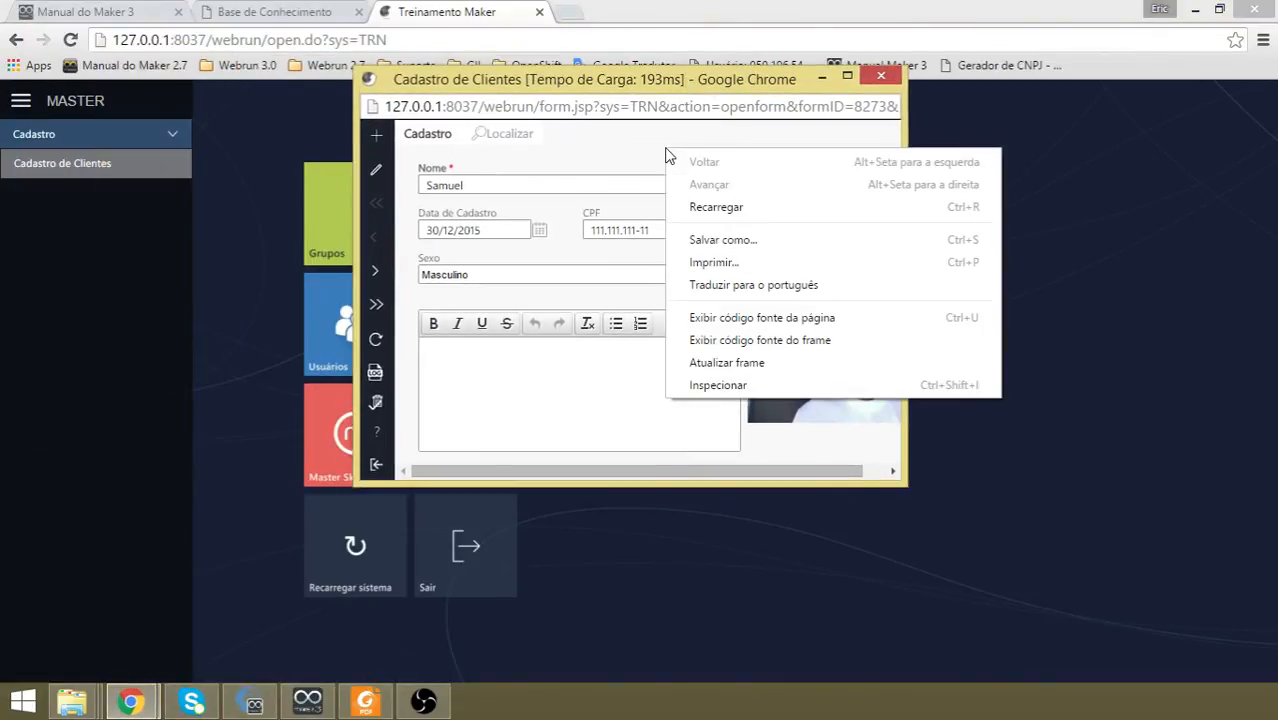
left_click(700, 208)
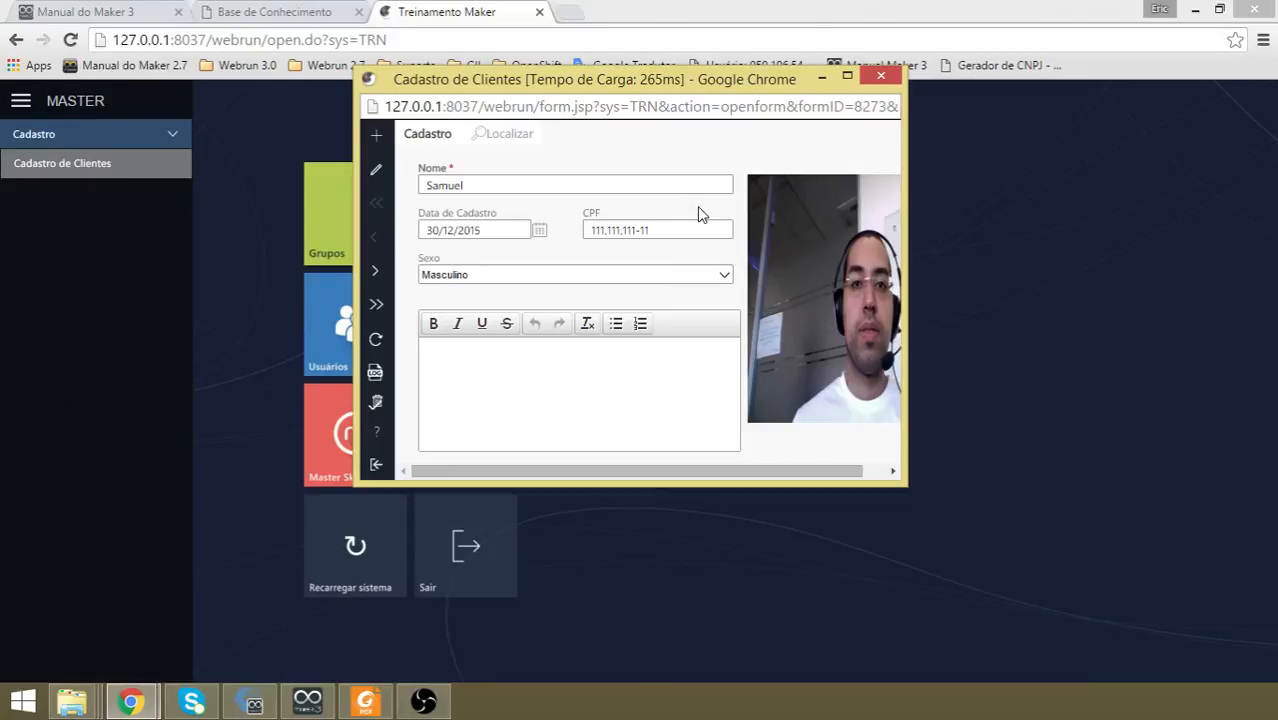
Start a new client record and cancel it, then close the form and return to Maker.
left_click(379, 145)
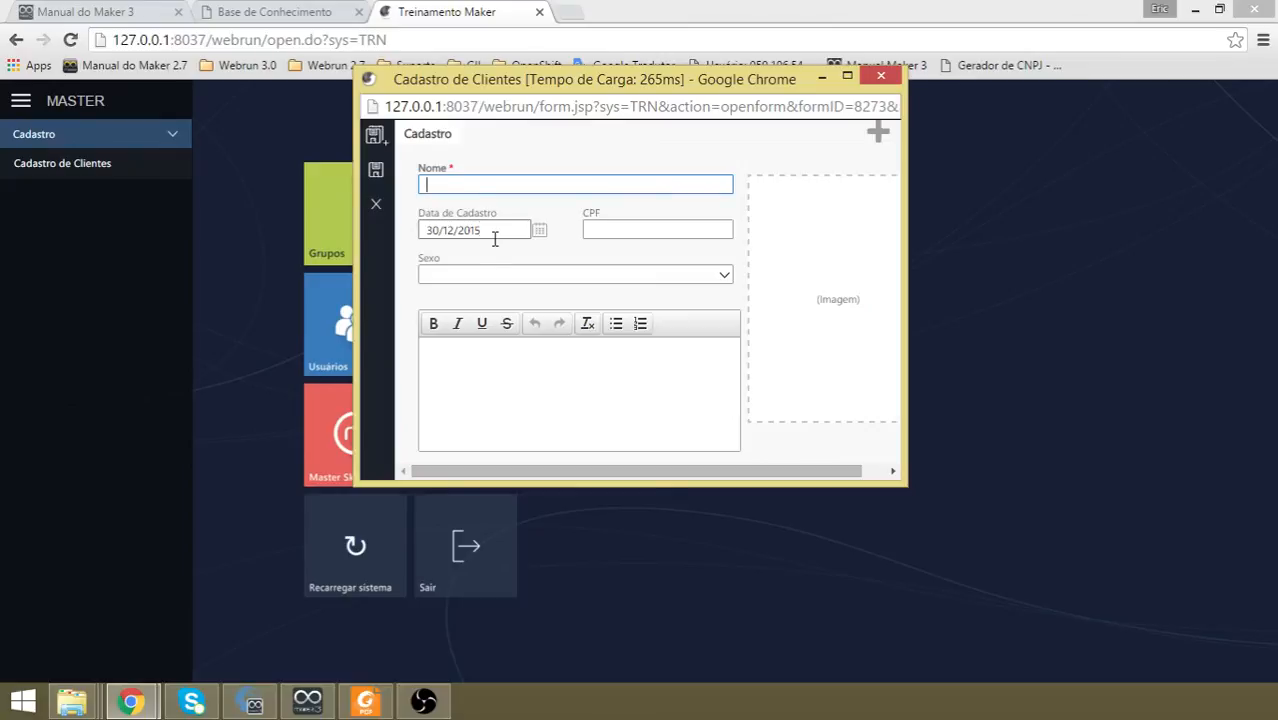
left_click(376, 204)
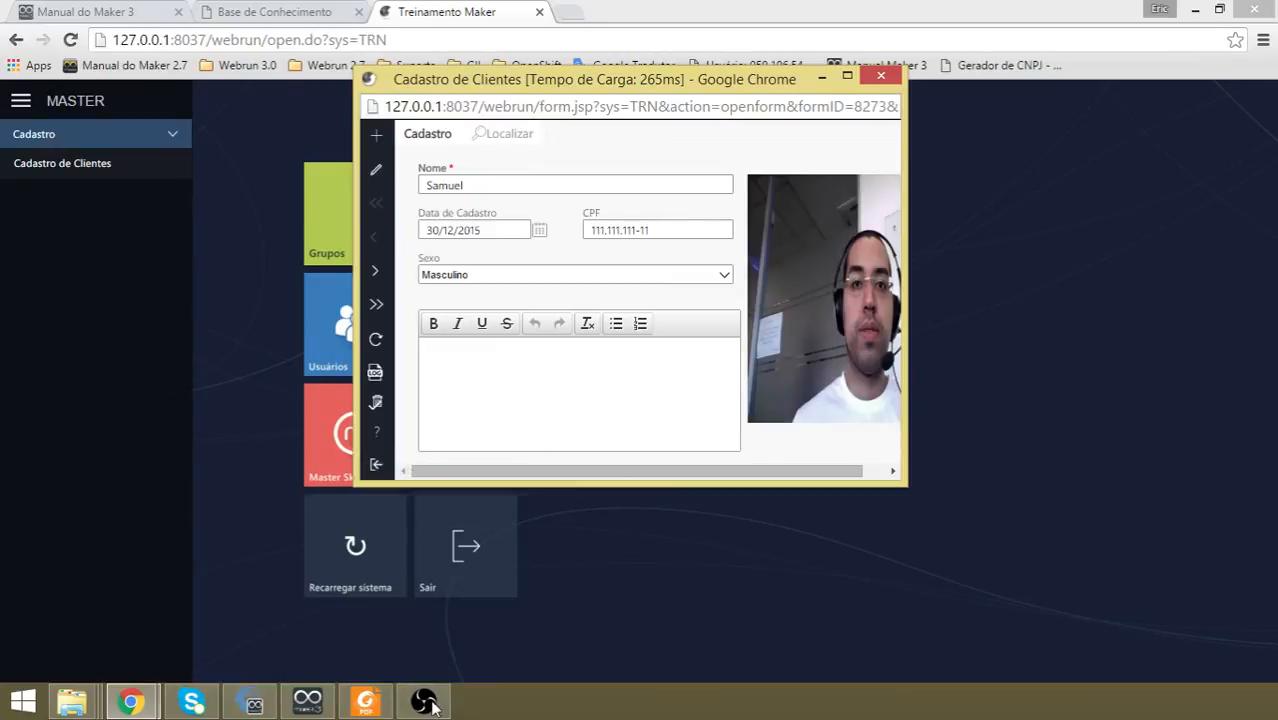
left_click(368, 704)
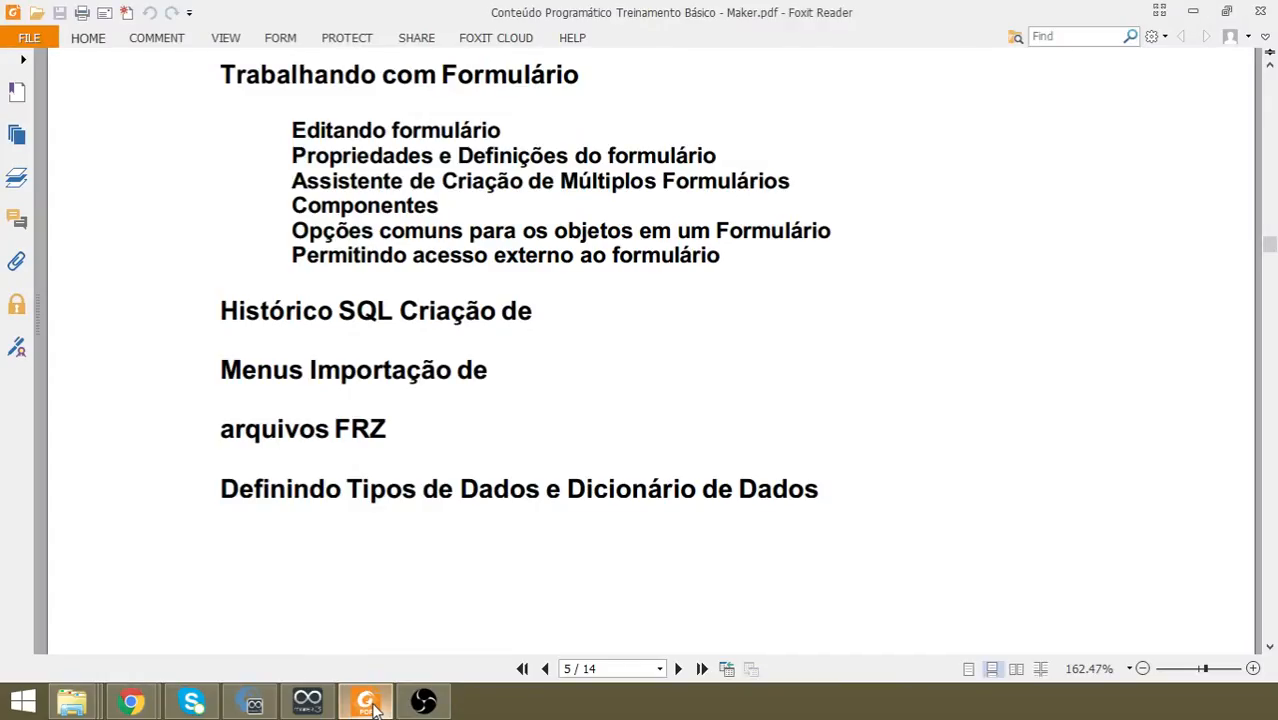
left_click(370, 705)
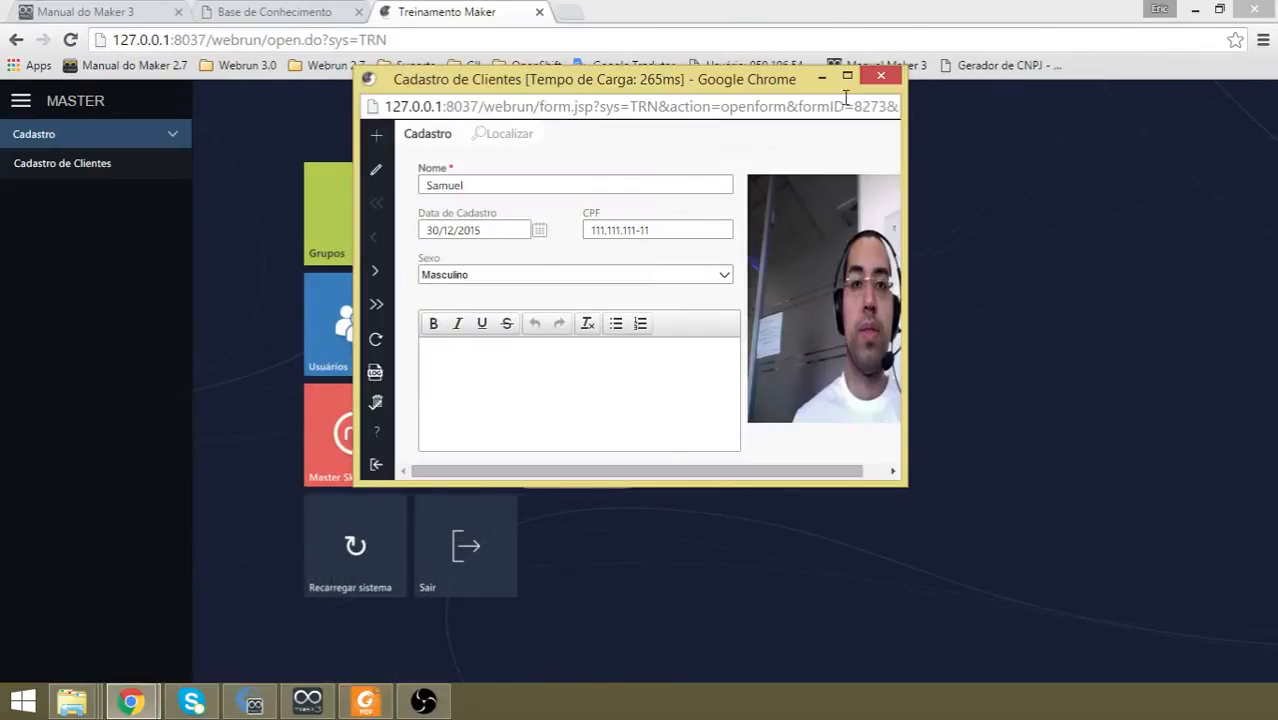
left_click(845, 82)
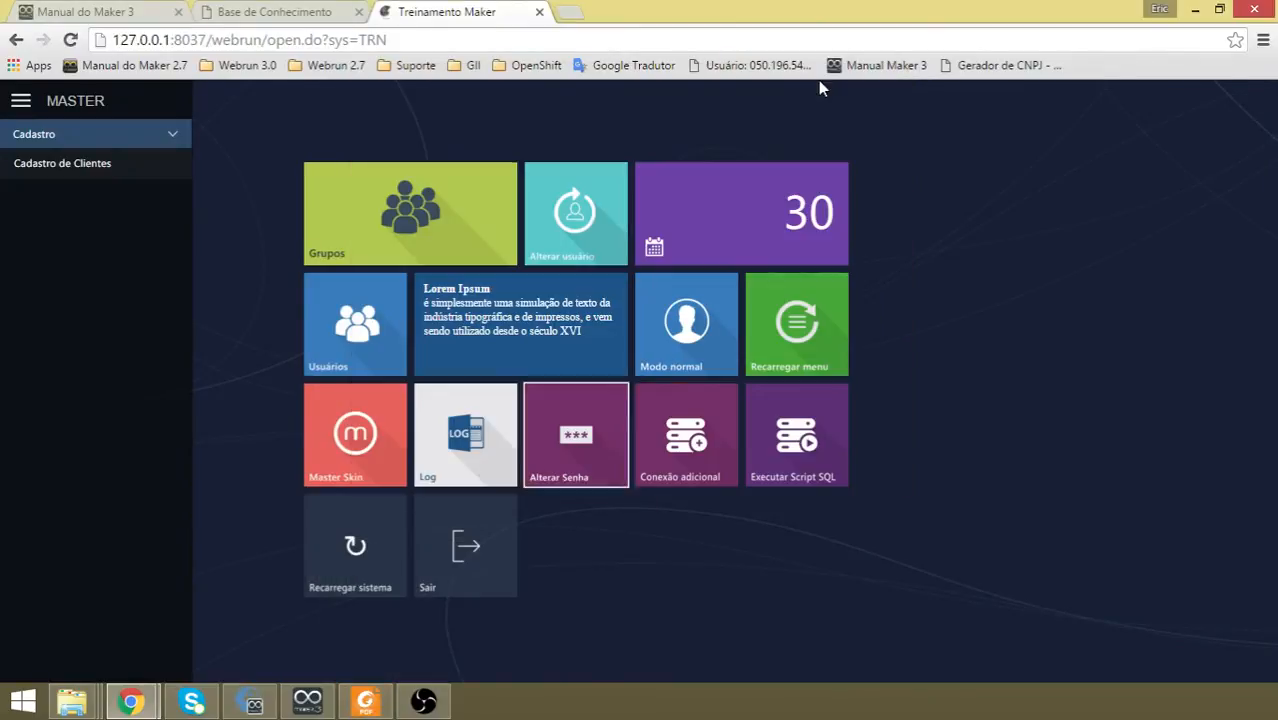
left_click(308, 704)
Minimize the client form and review the TRN_CADASTRO_DE_CLIENTES script in Utilitários > Histórico de SQL.
left_click(831, 155)
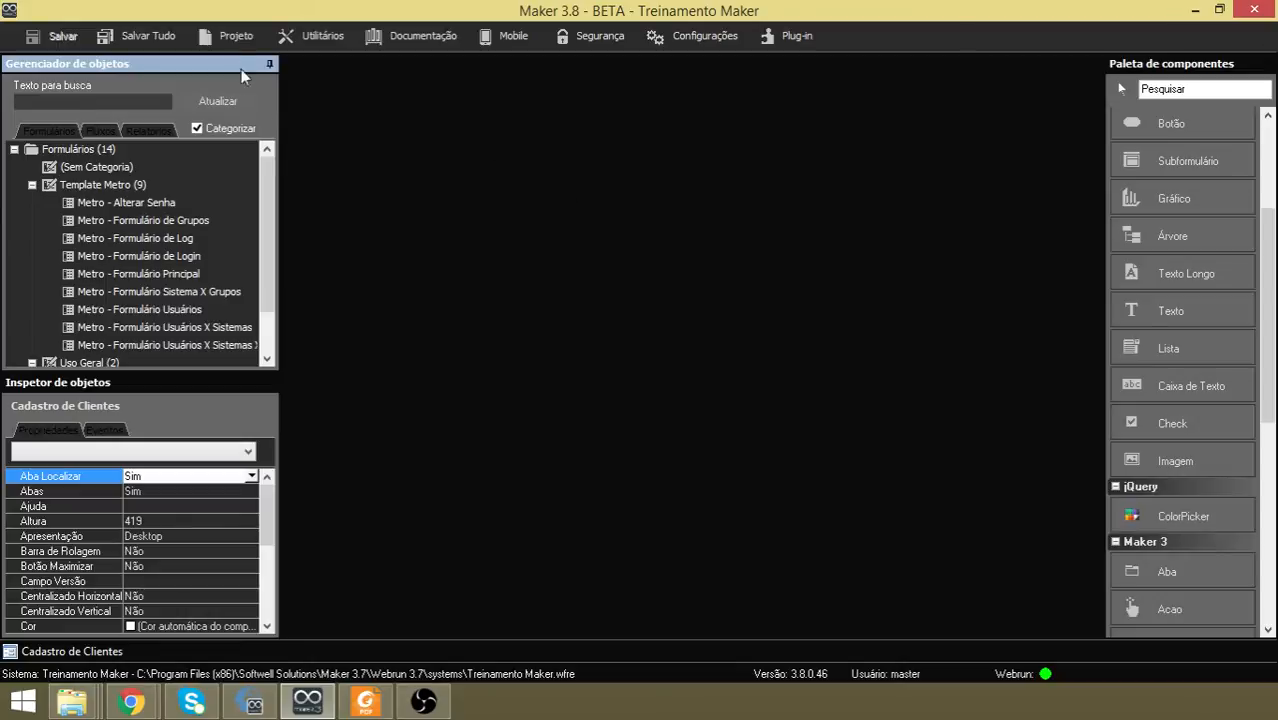
left_click(236, 37)
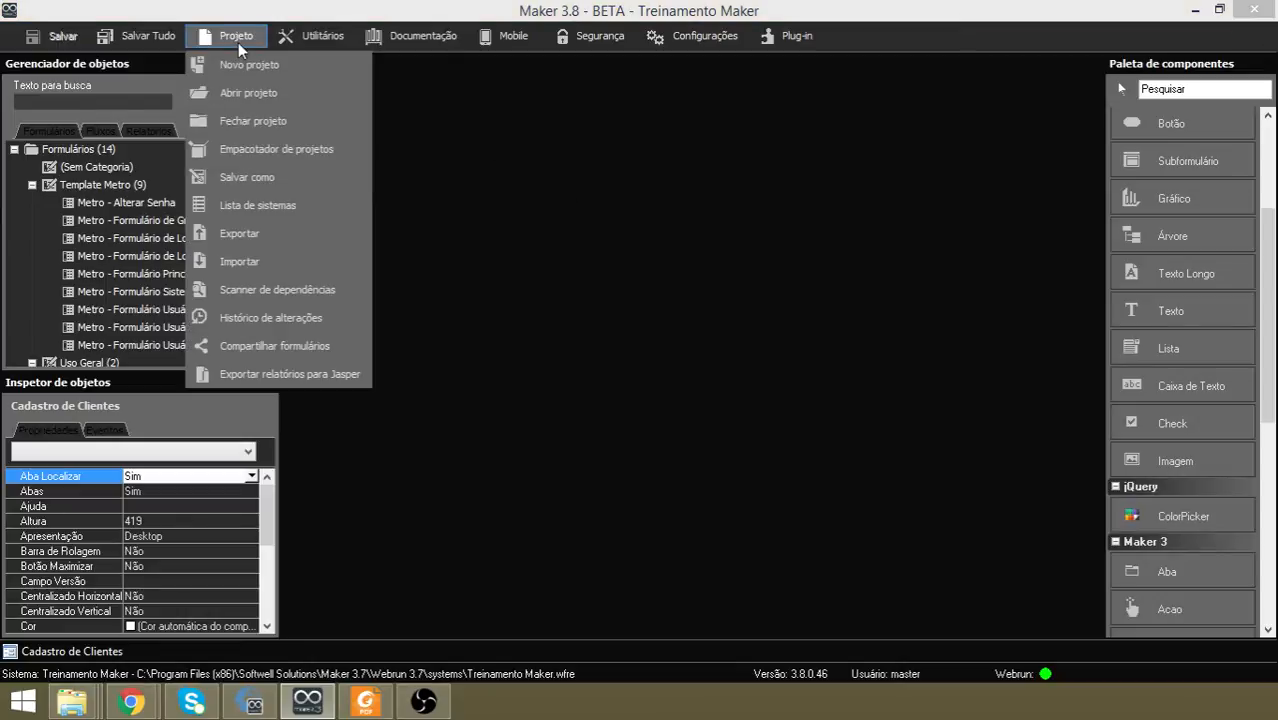
mouse_move(320, 38)
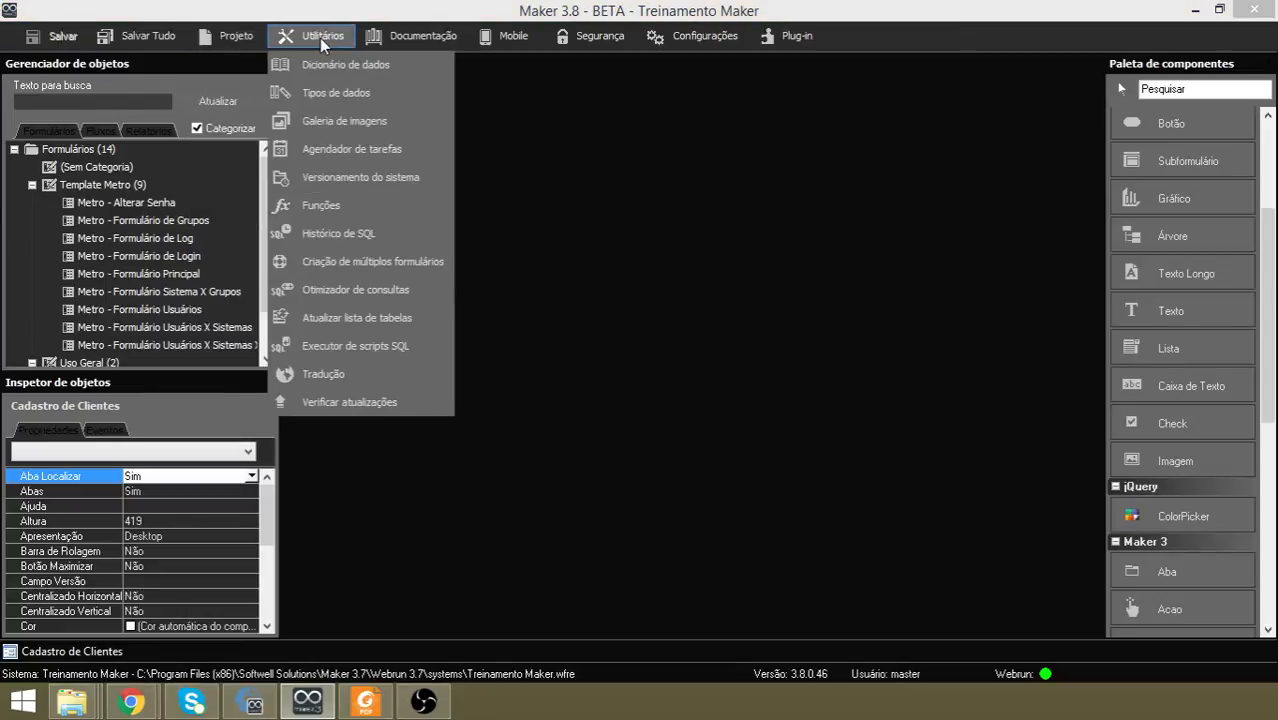
left_click(319, 232)
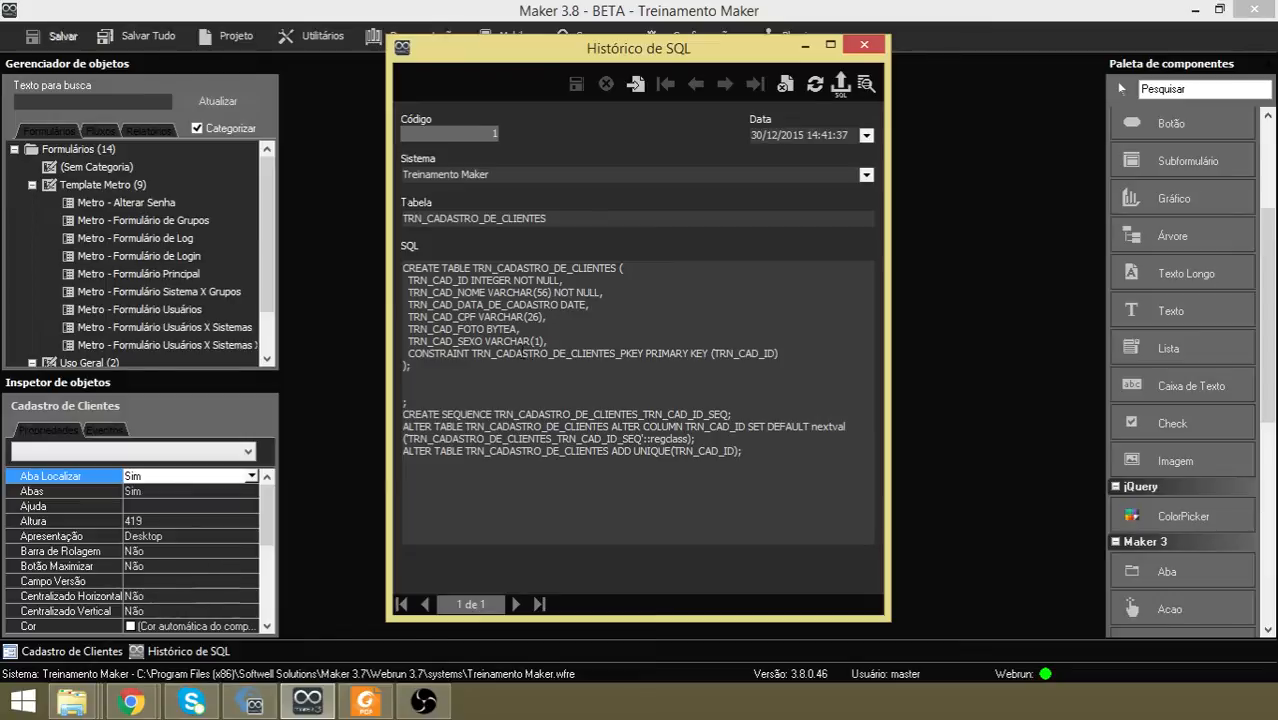
left_click(864, 47)
Read the course outline's SQL history and FRZ import topics, then minimize the PDF.
key("alt+Tab")
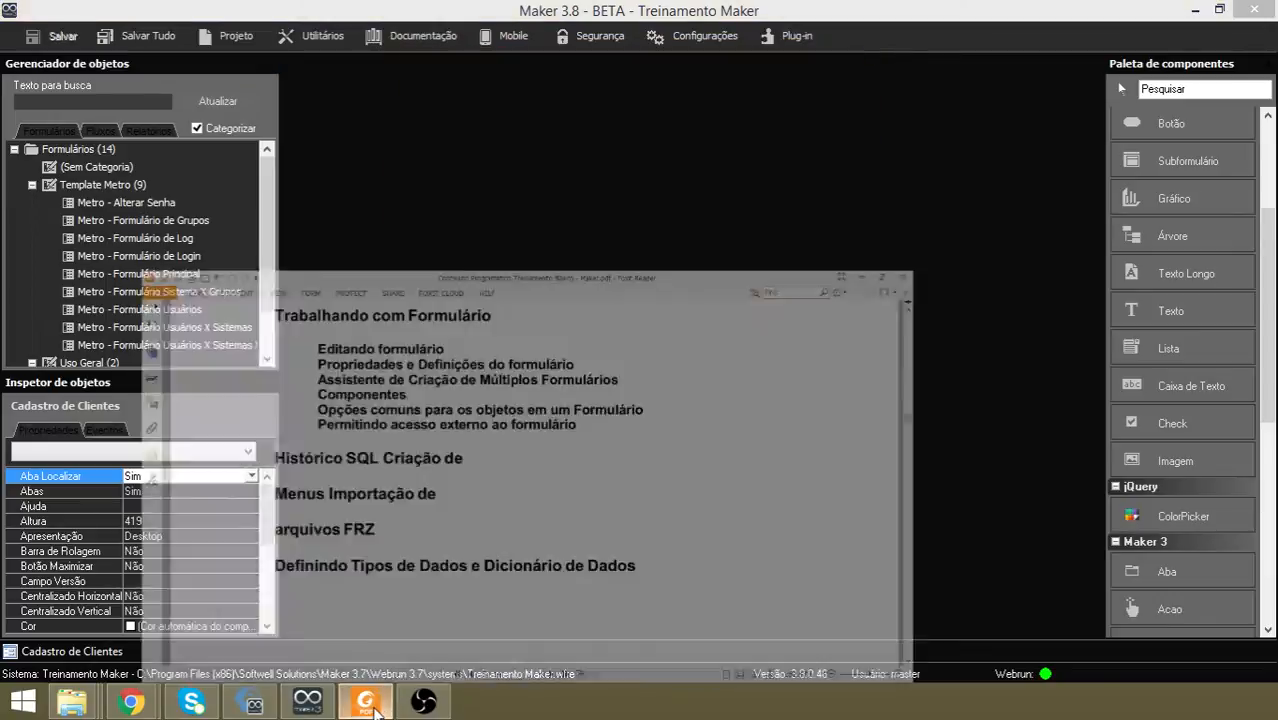
scroll(641, 482, "down", 1)
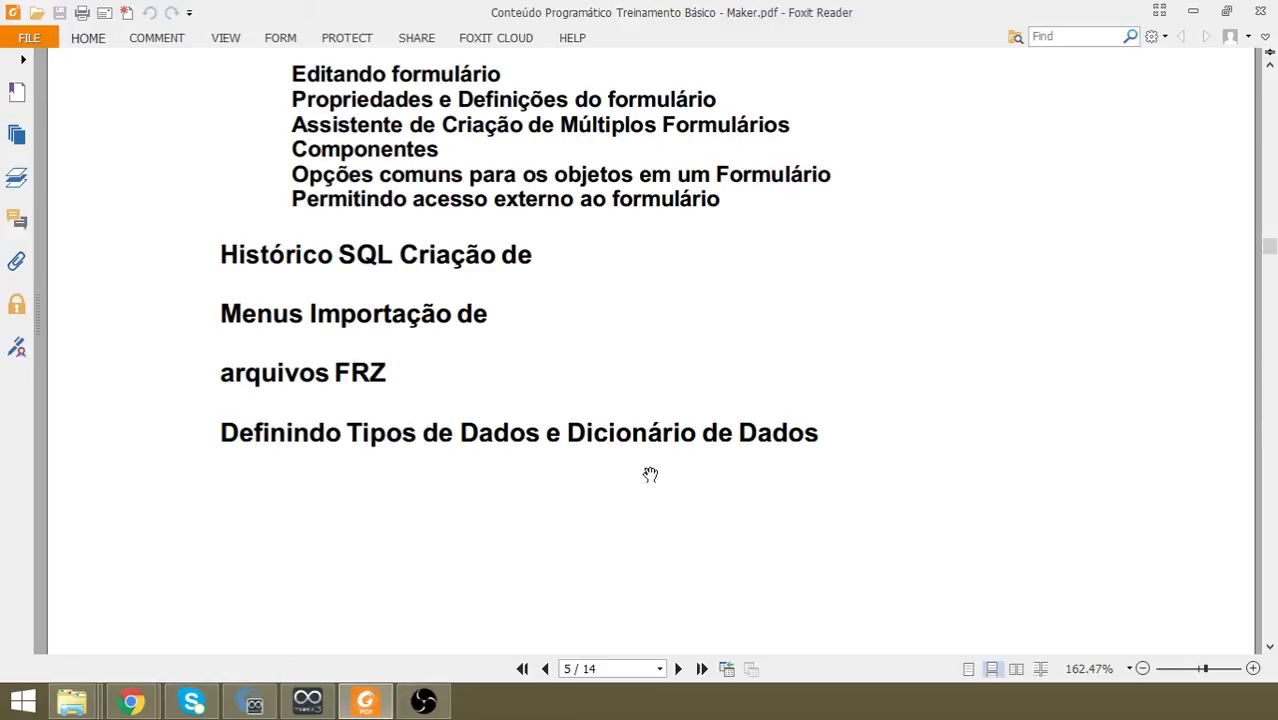
left_click(1193, 11)
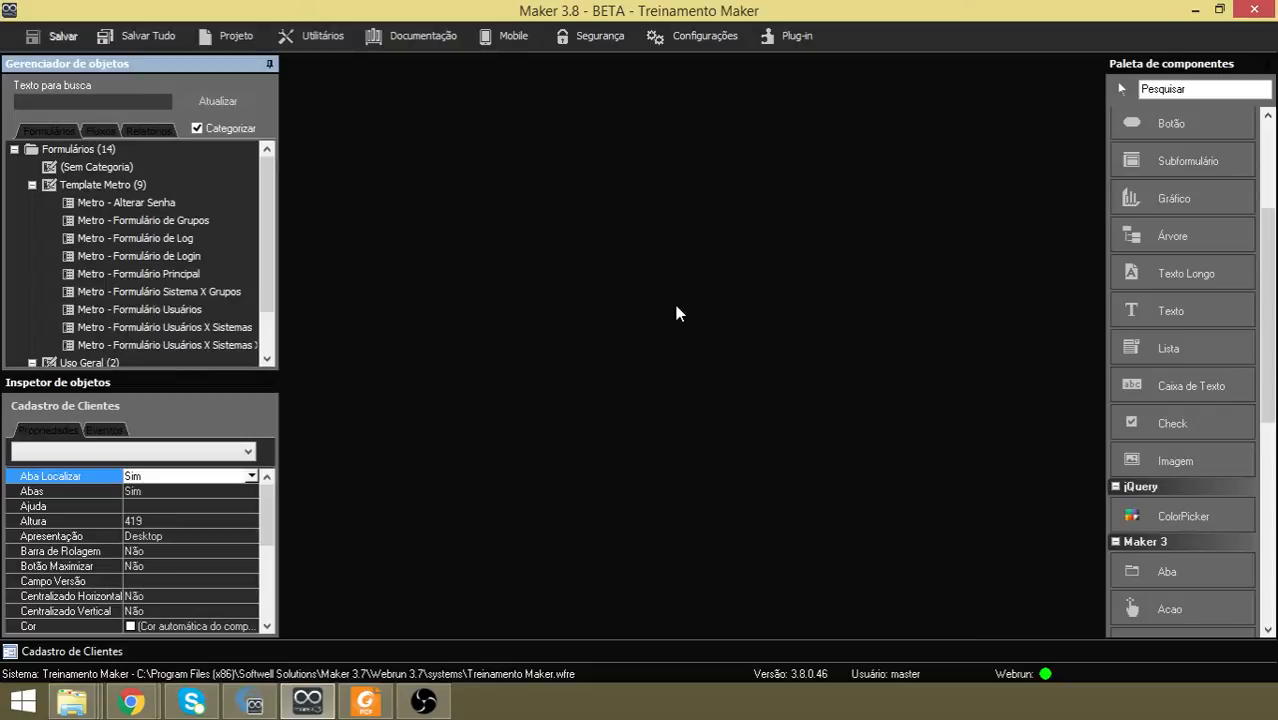
left_click(237, 37)
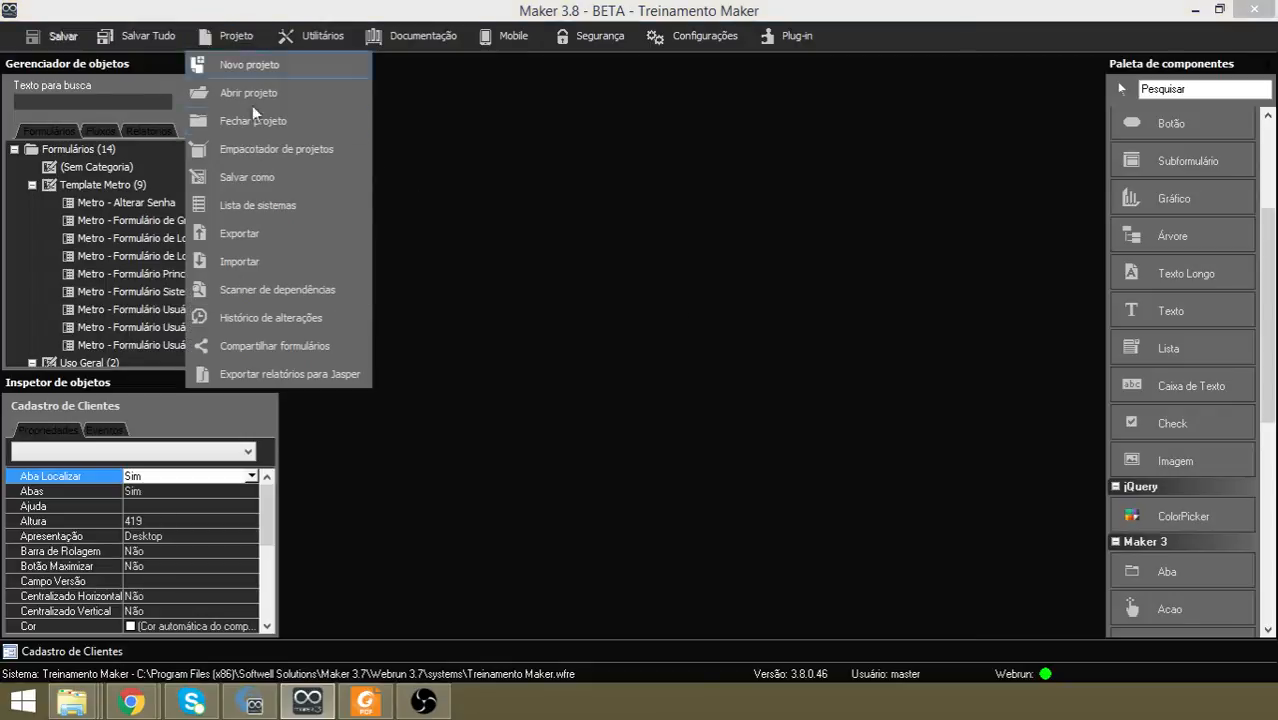
left_click(248, 236)
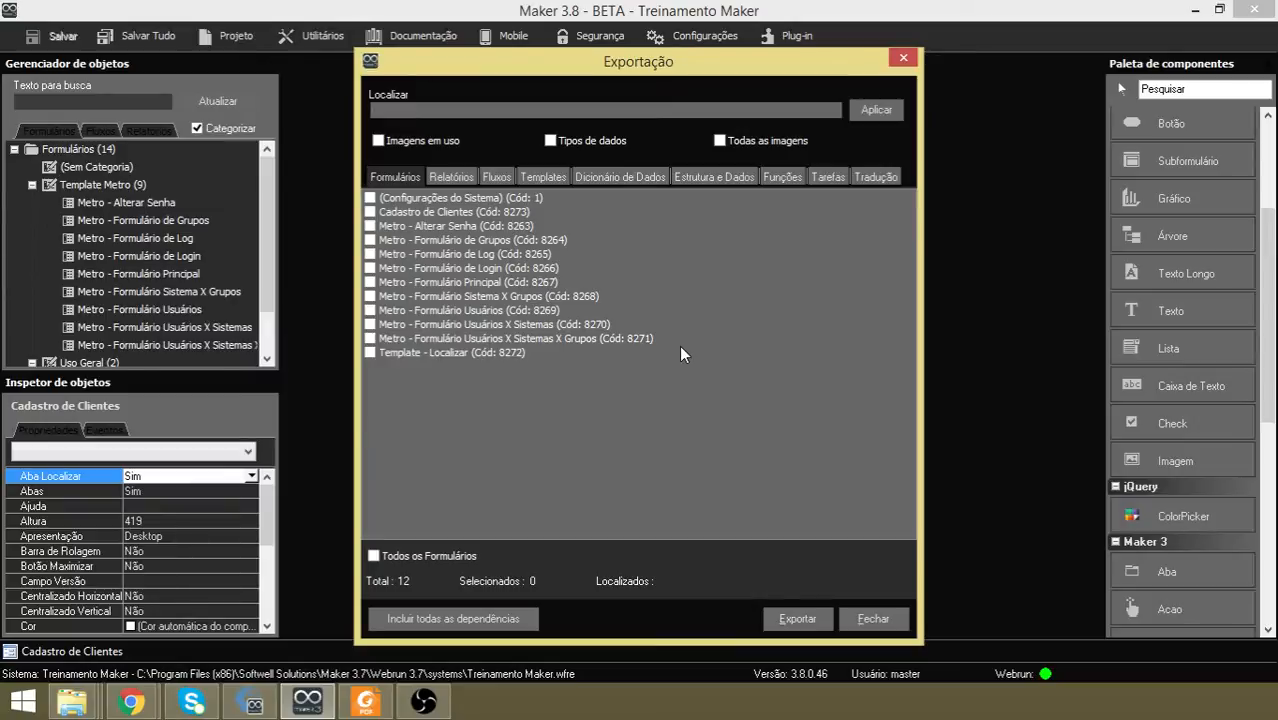
left_click(714, 178)
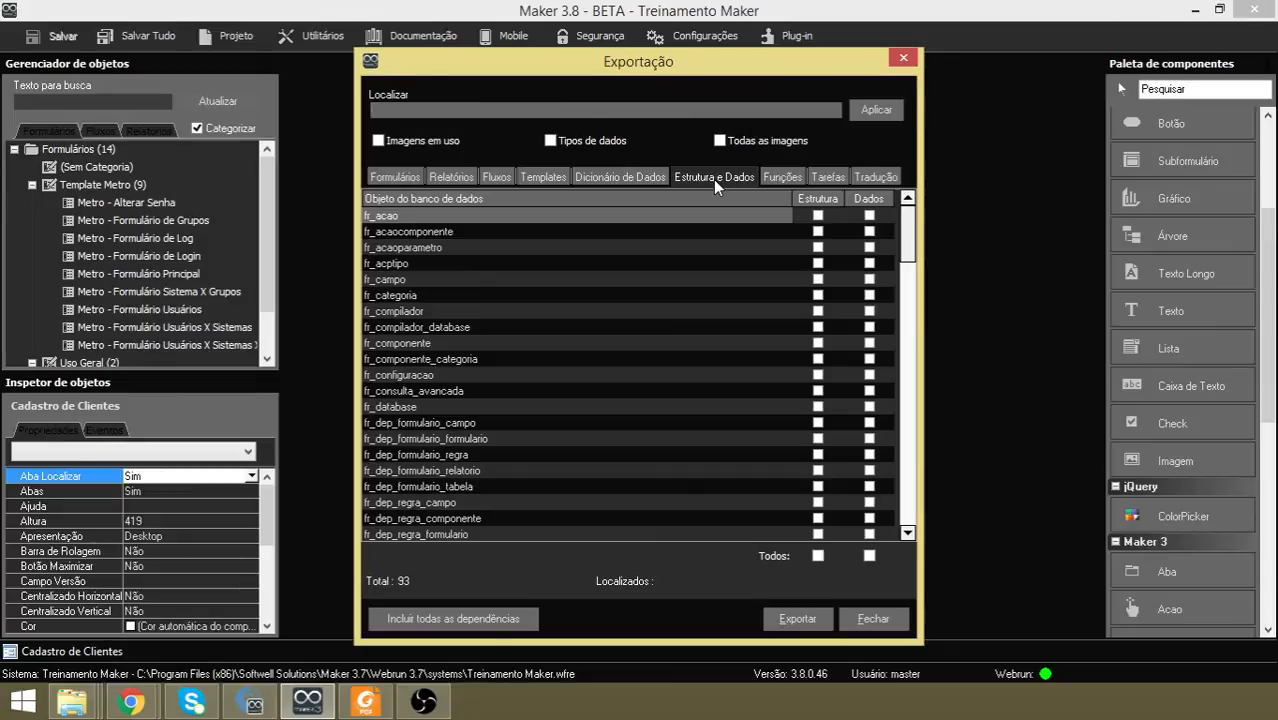
left_click(860, 620)
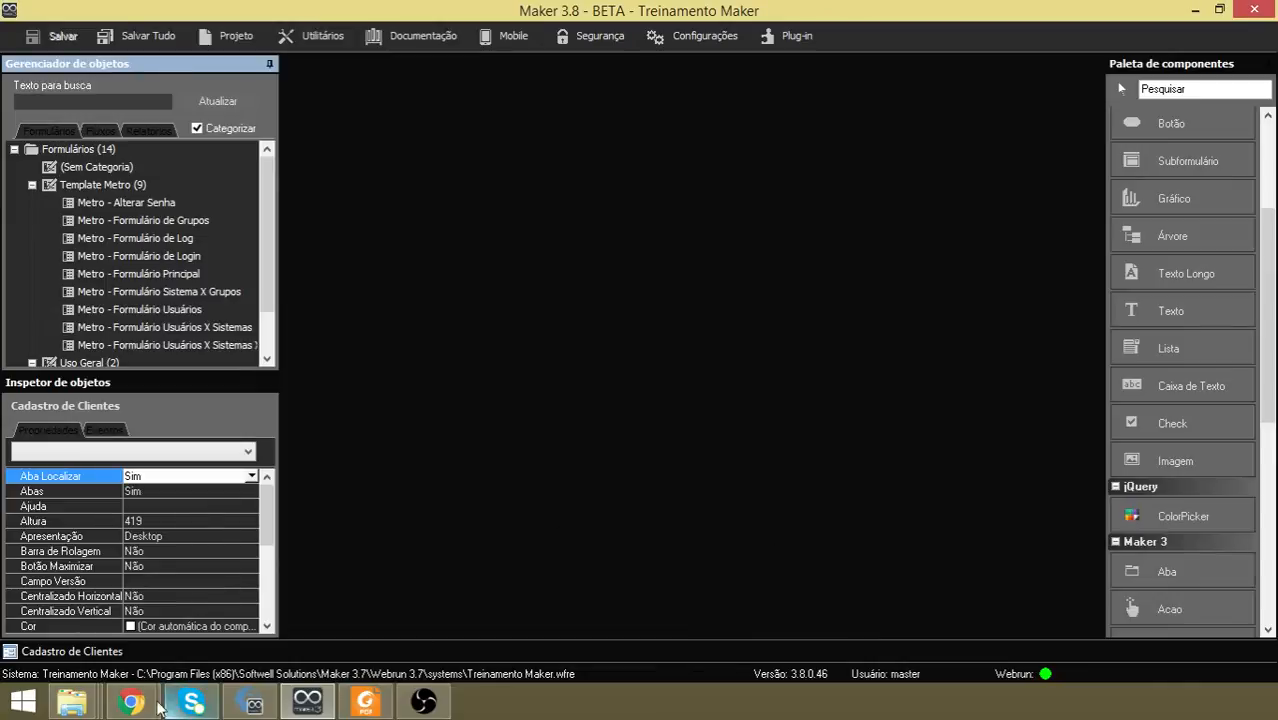
Bring up the Material folder window and open DER.bmp.
left_click(90, 706)
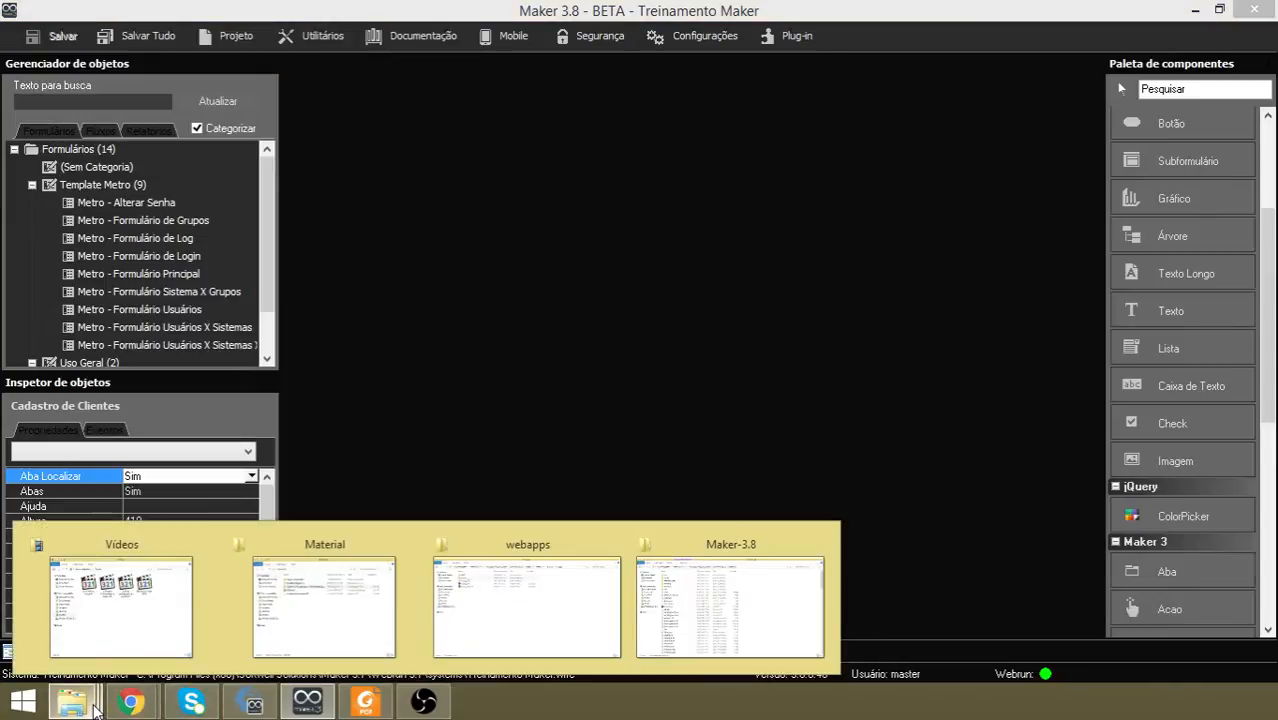
left_click(357, 588)
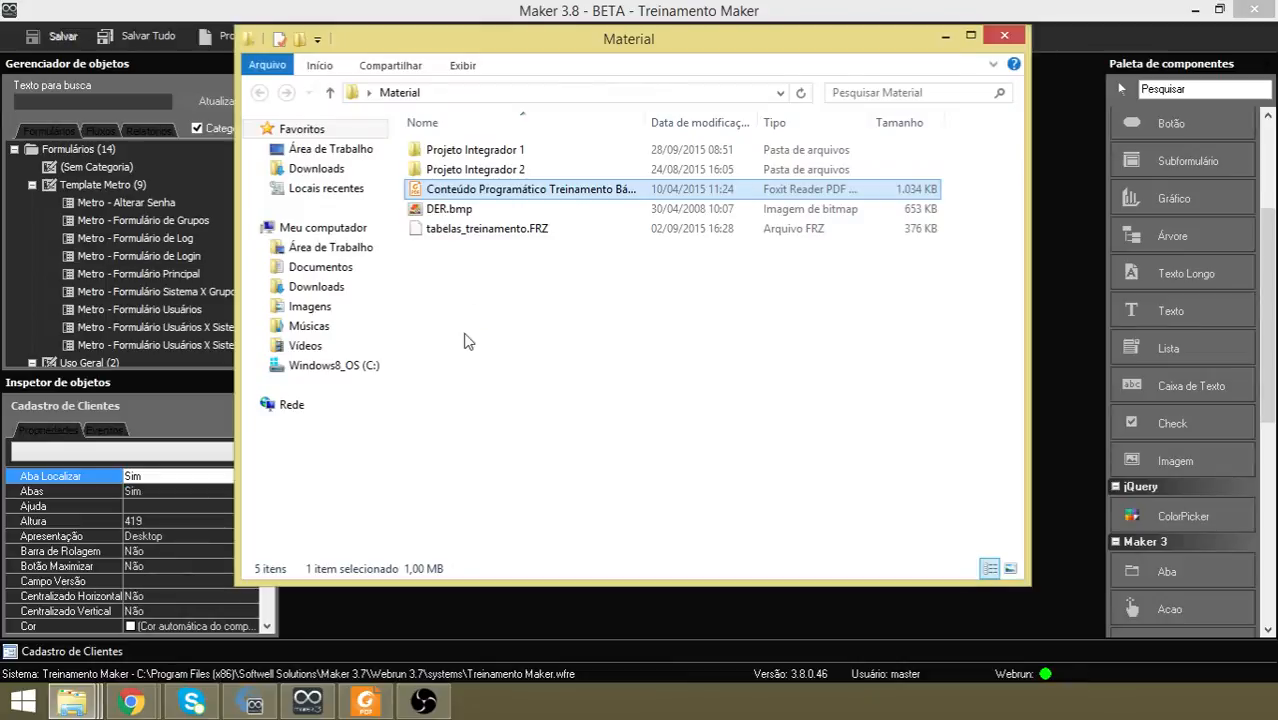
double_click(445, 209)
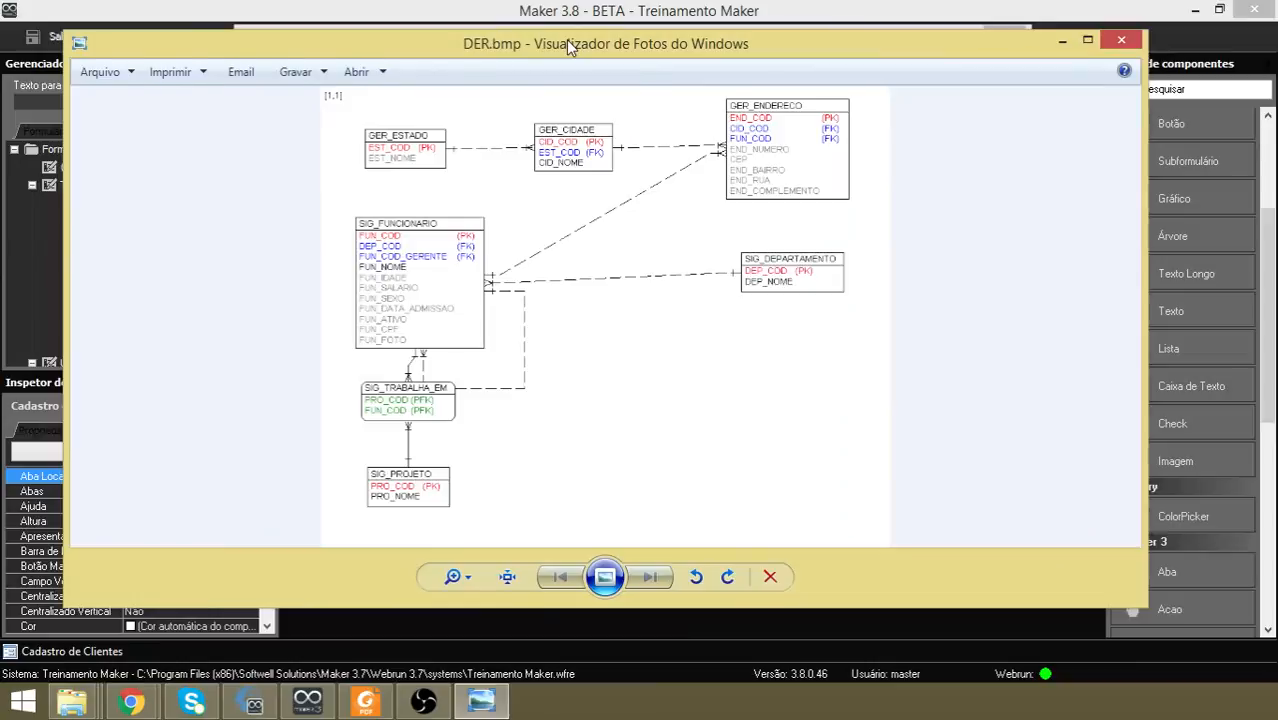
View the DER.bmp diagram maximized, then minimize Photo Viewer.
double_click(566, 39)
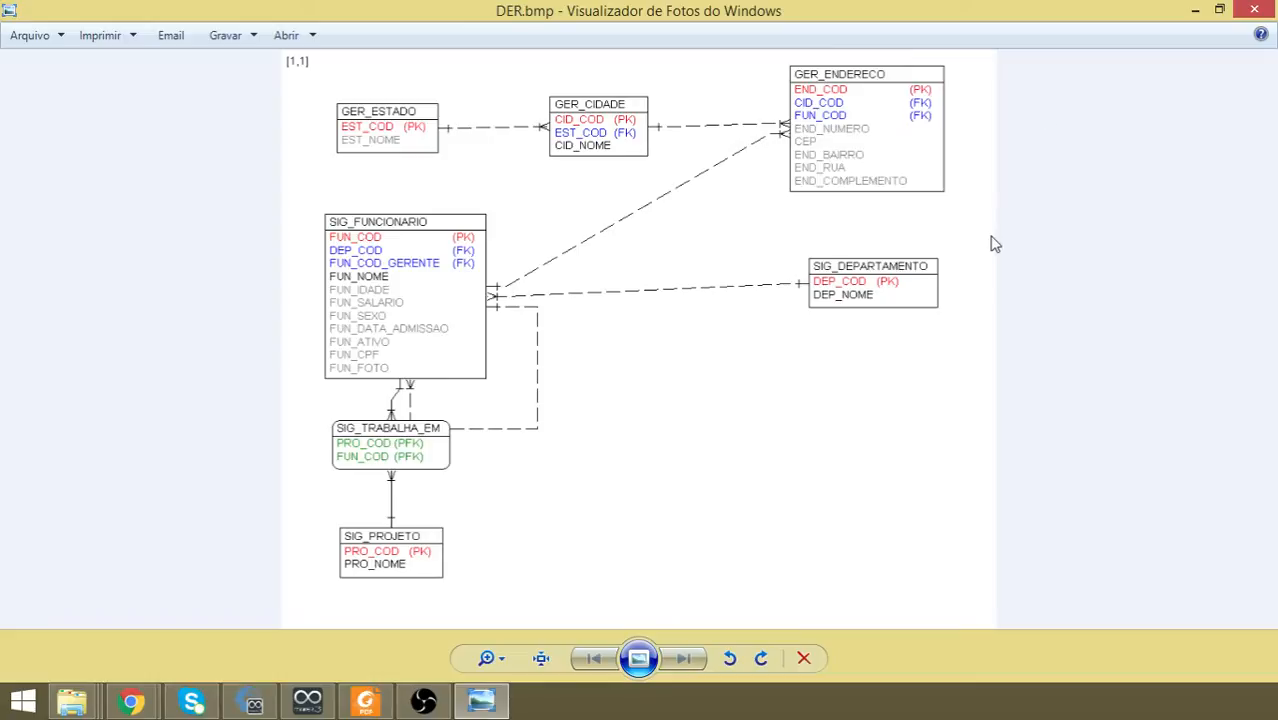
left_click(1195, 10)
Minimize the Material folder window and start a file import from the project options.
left_click(483, 230)
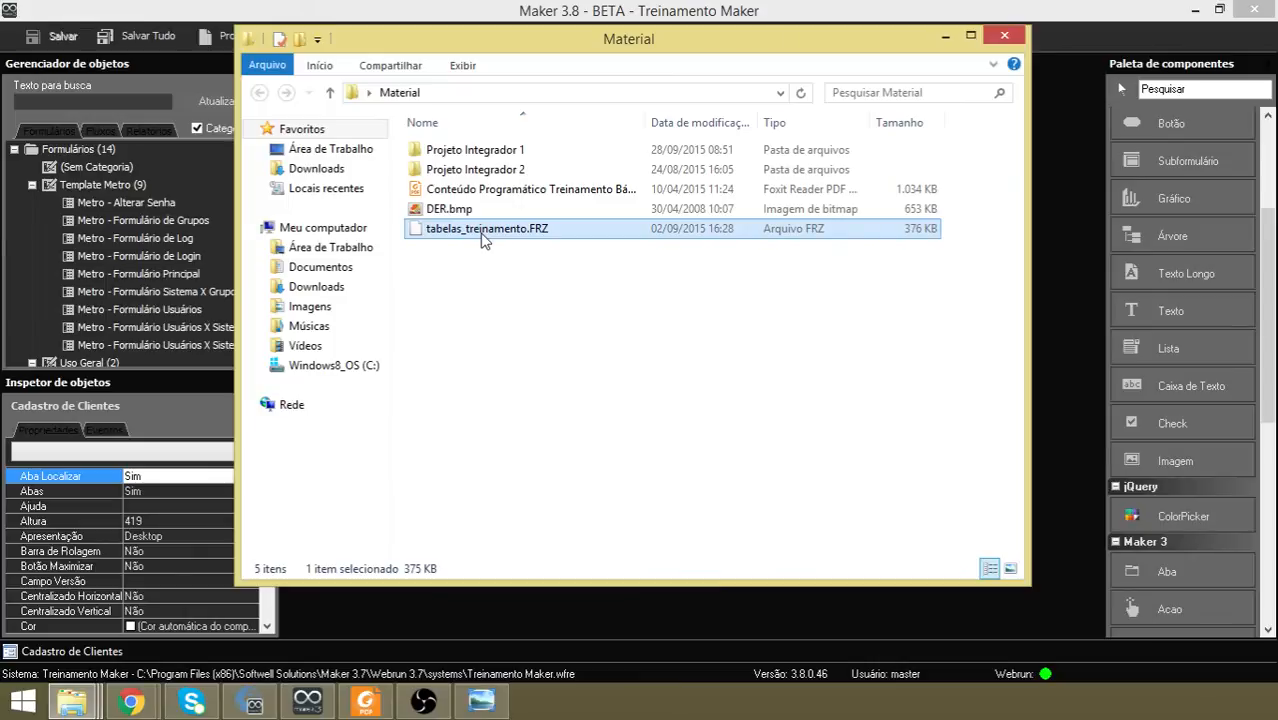
left_click(945, 37)
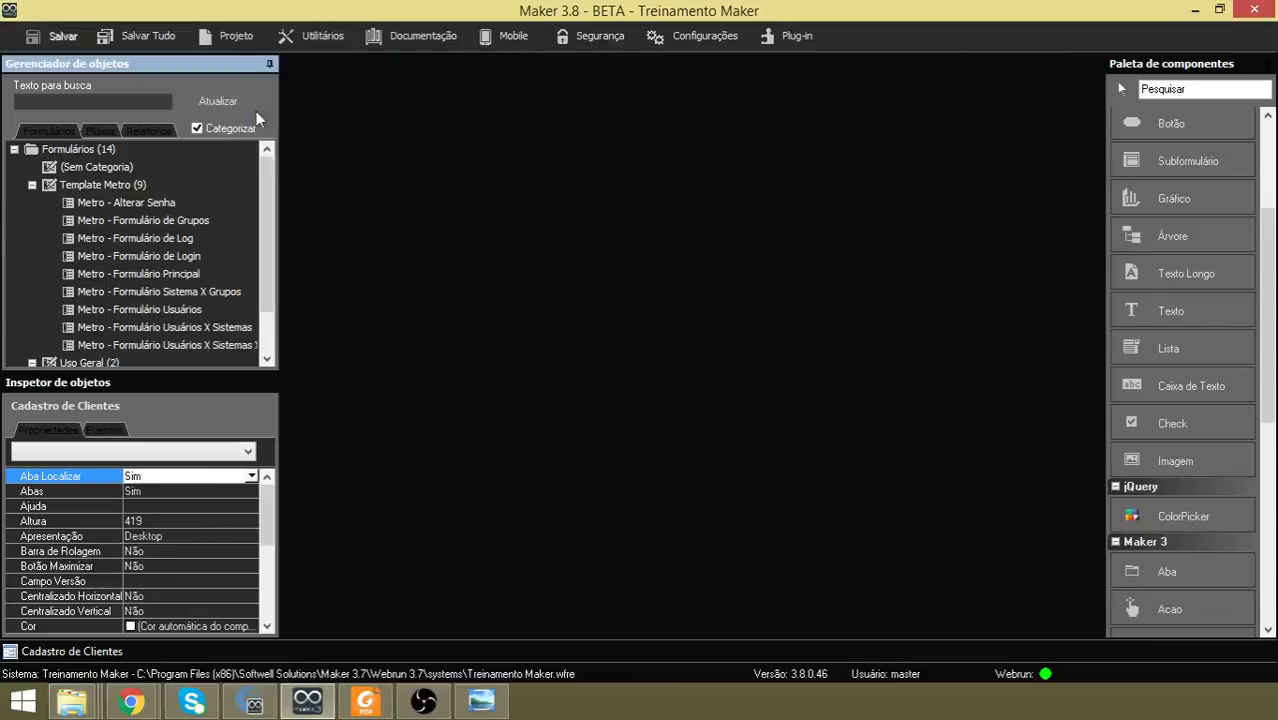
left_click(237, 37)
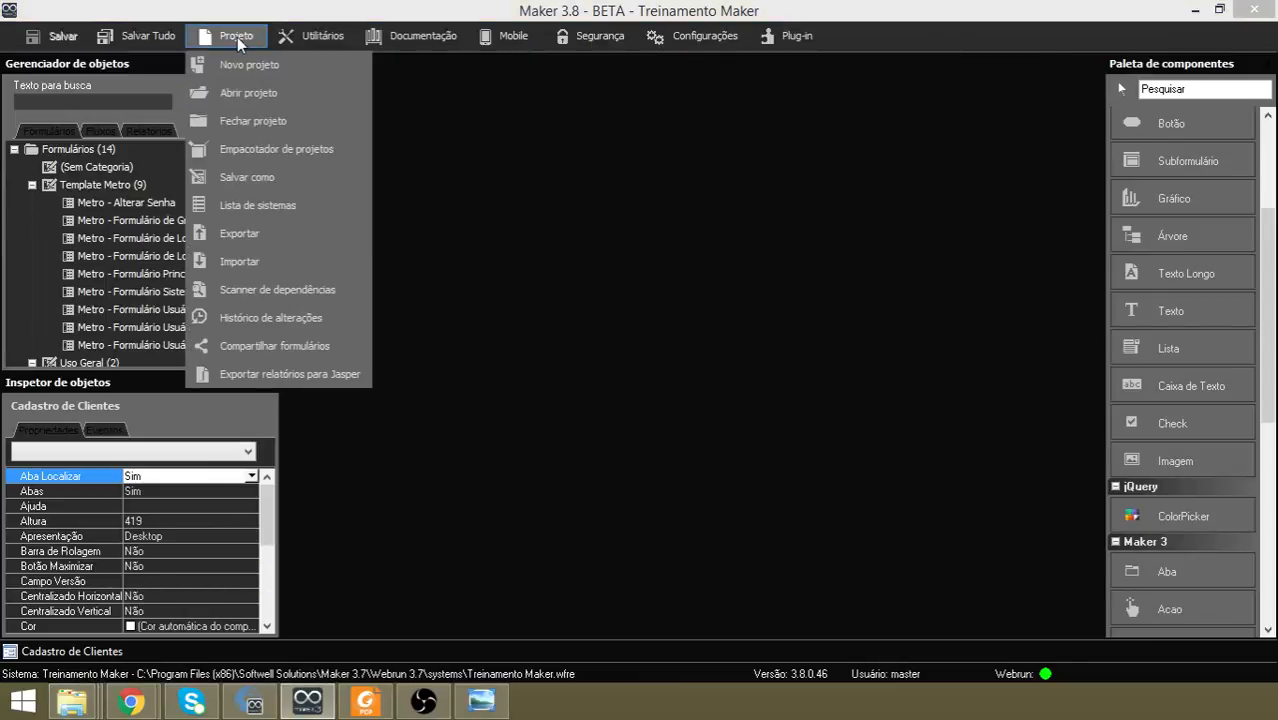
left_click(246, 262)
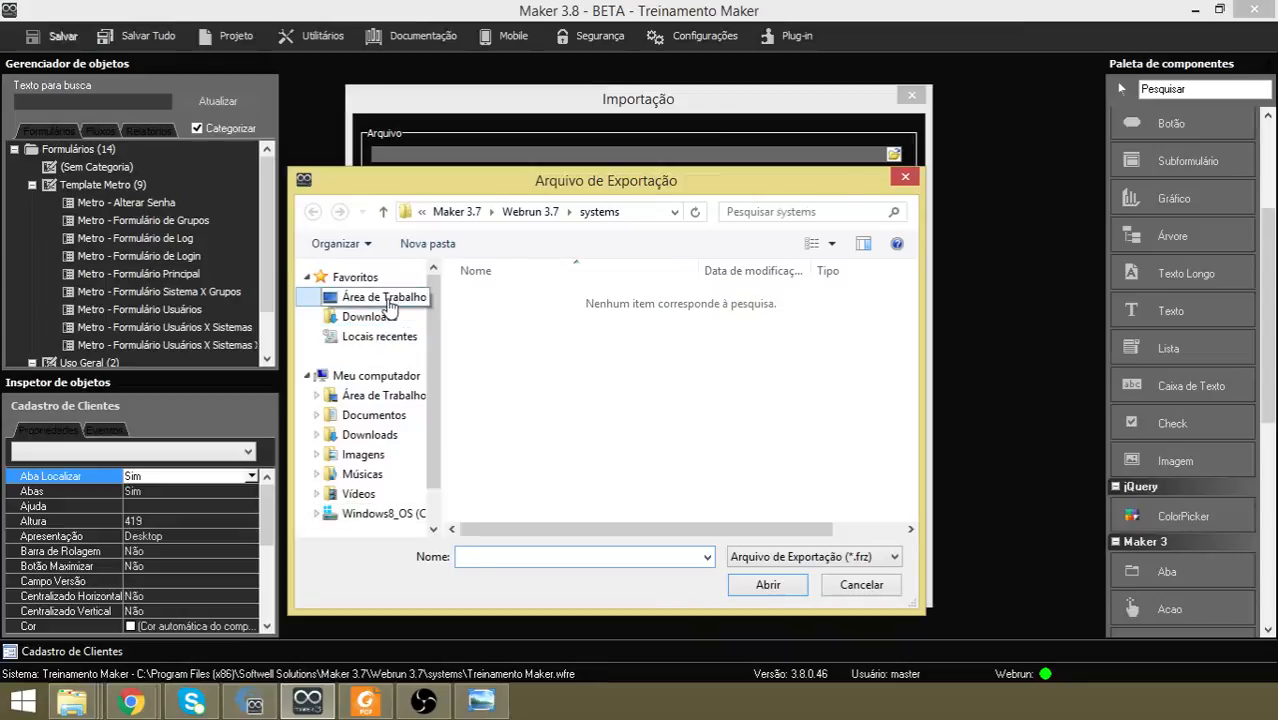
Load tabelas_treinamento.FRZ from Material treinamento > Material into the Importação window.
left_click(386, 298)
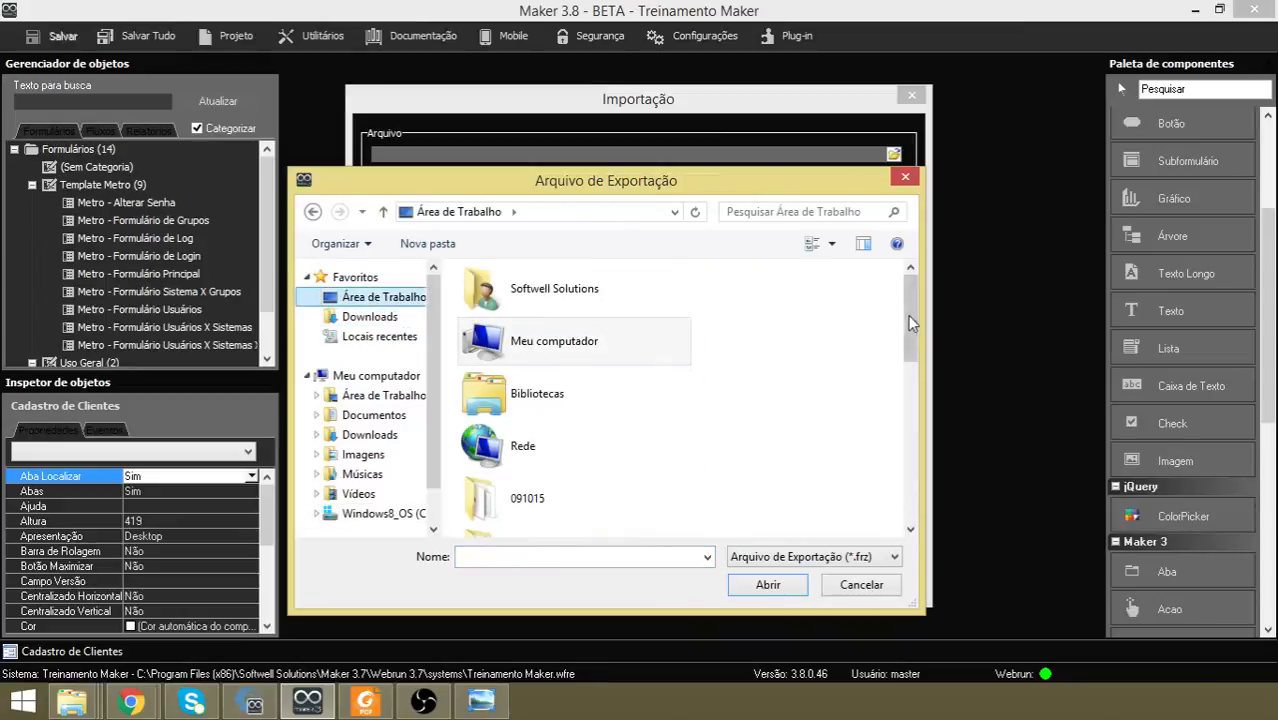
left_click_drag(908, 315, 917, 475)
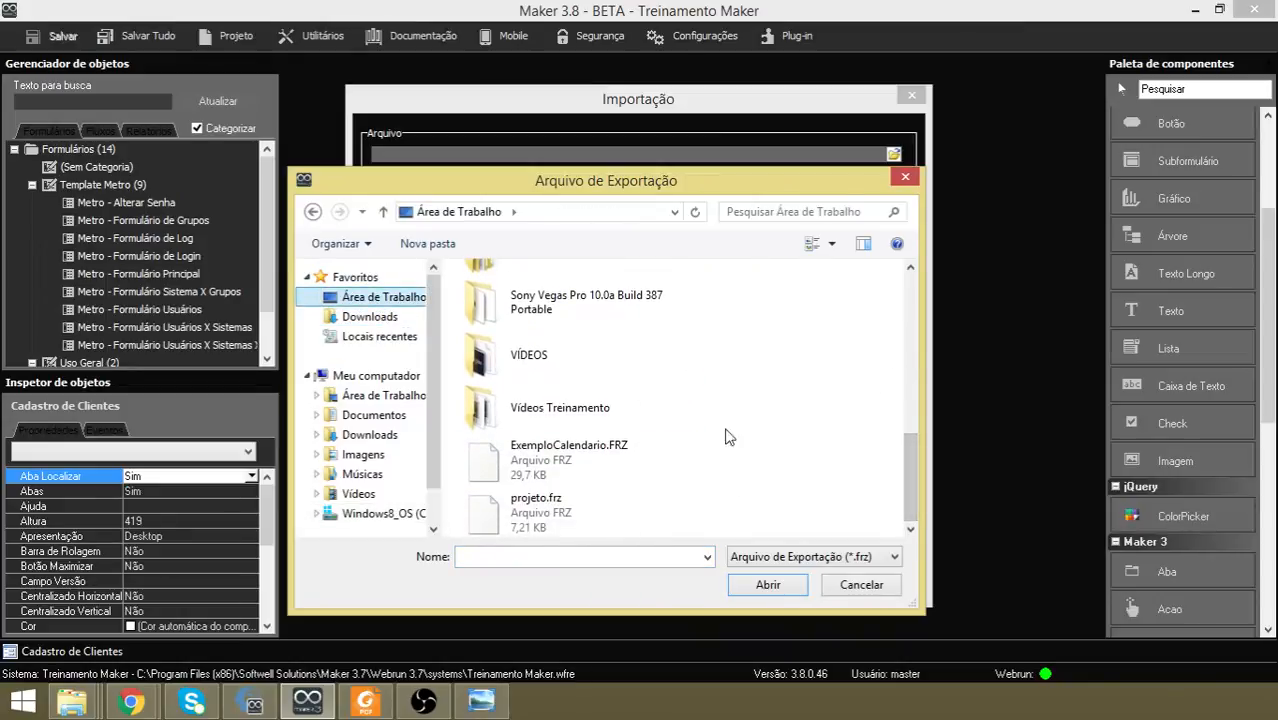
scroll(700, 460, "up", 4)
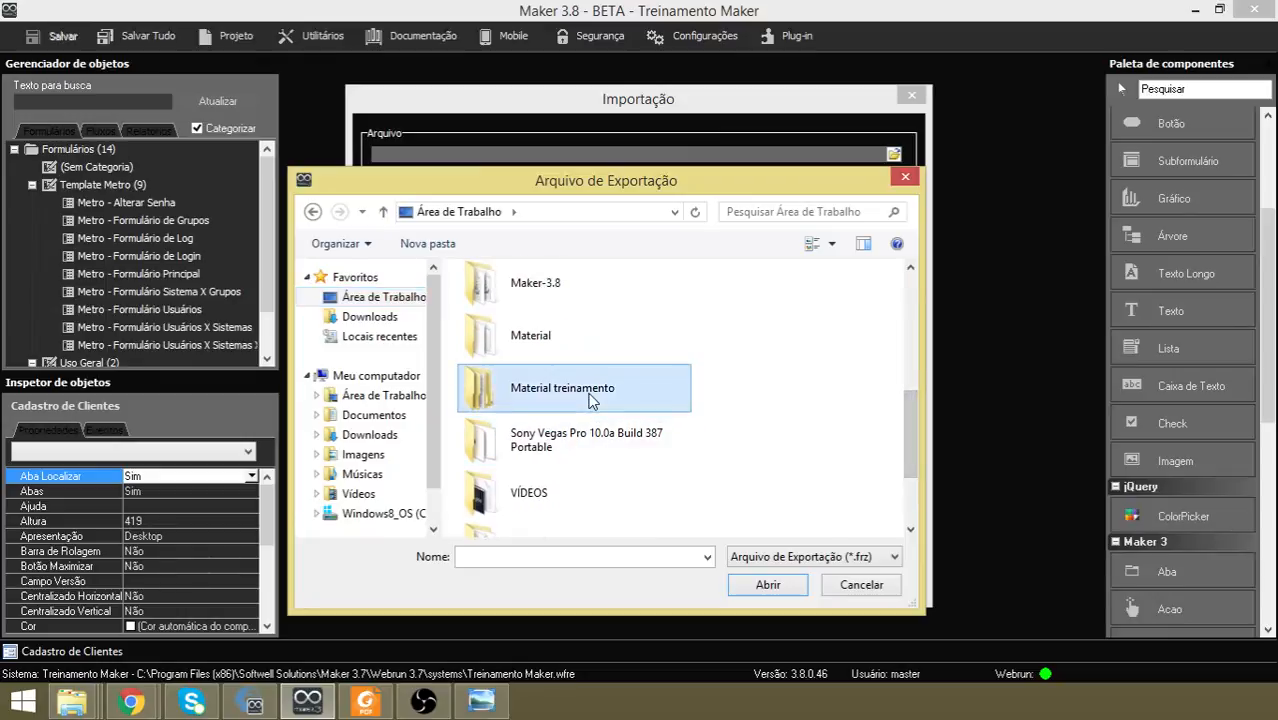
double_click(590, 395)
double_click(510, 300)
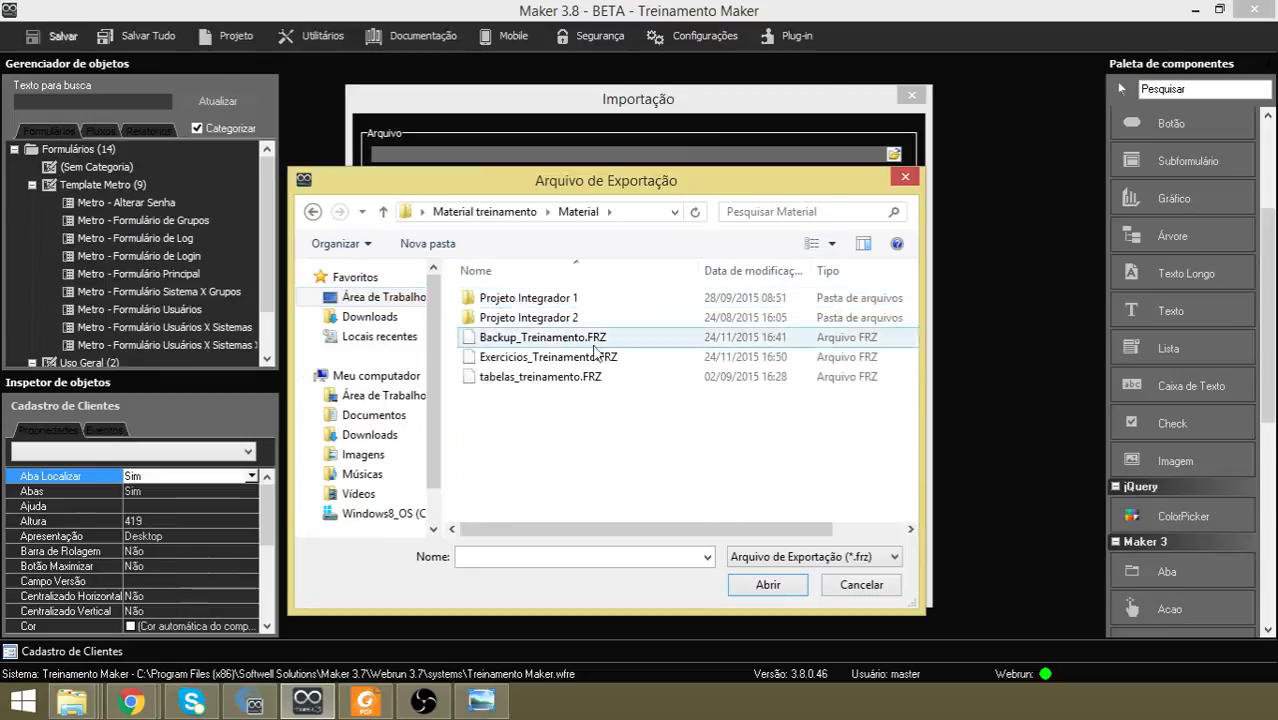
left_click(517, 384)
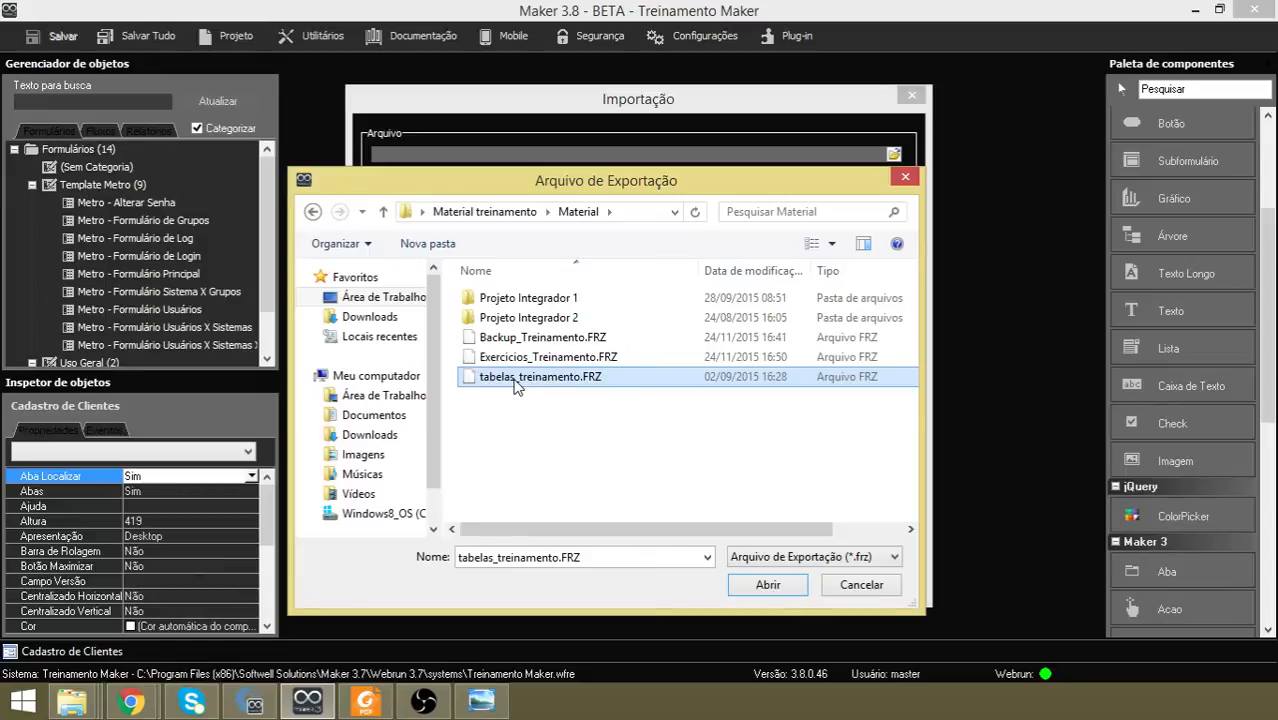
left_click(767, 587)
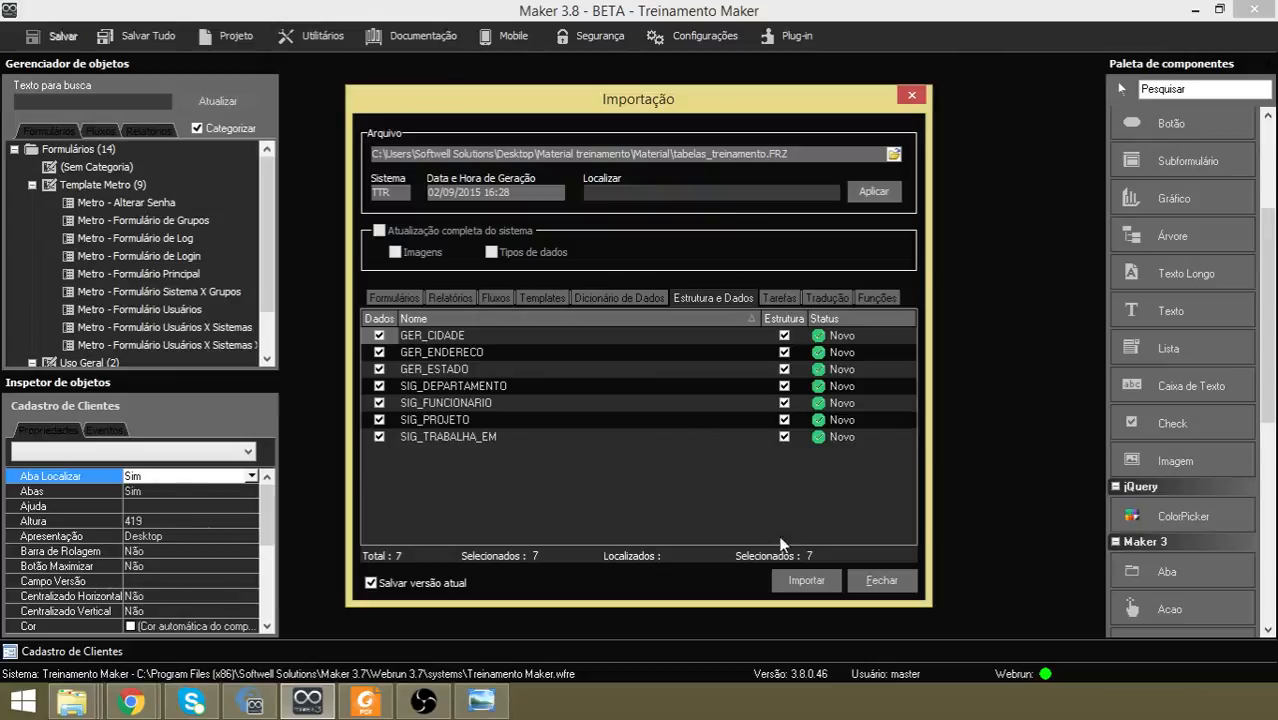
Import the seven tables from tabelas_treinamento.FRZ, confirm the prompts, and close the Importação window.
left_click(803, 588)
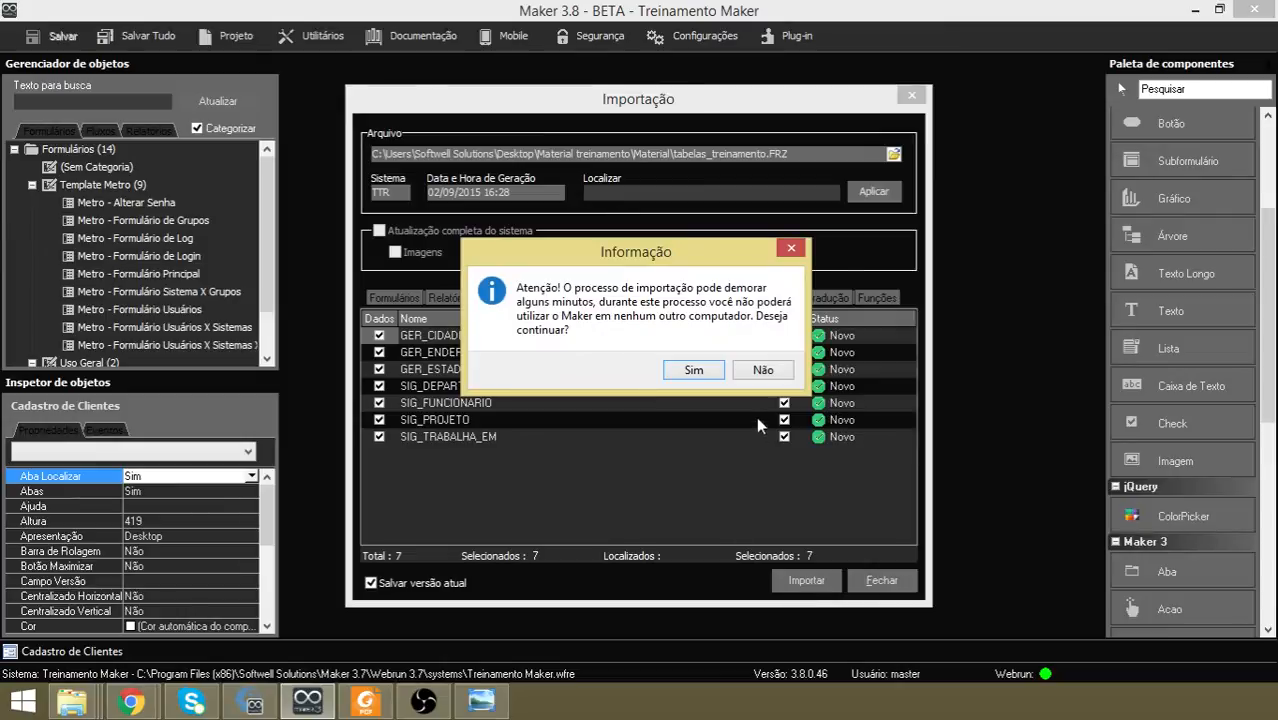
left_click(694, 373)
left_click(690, 359)
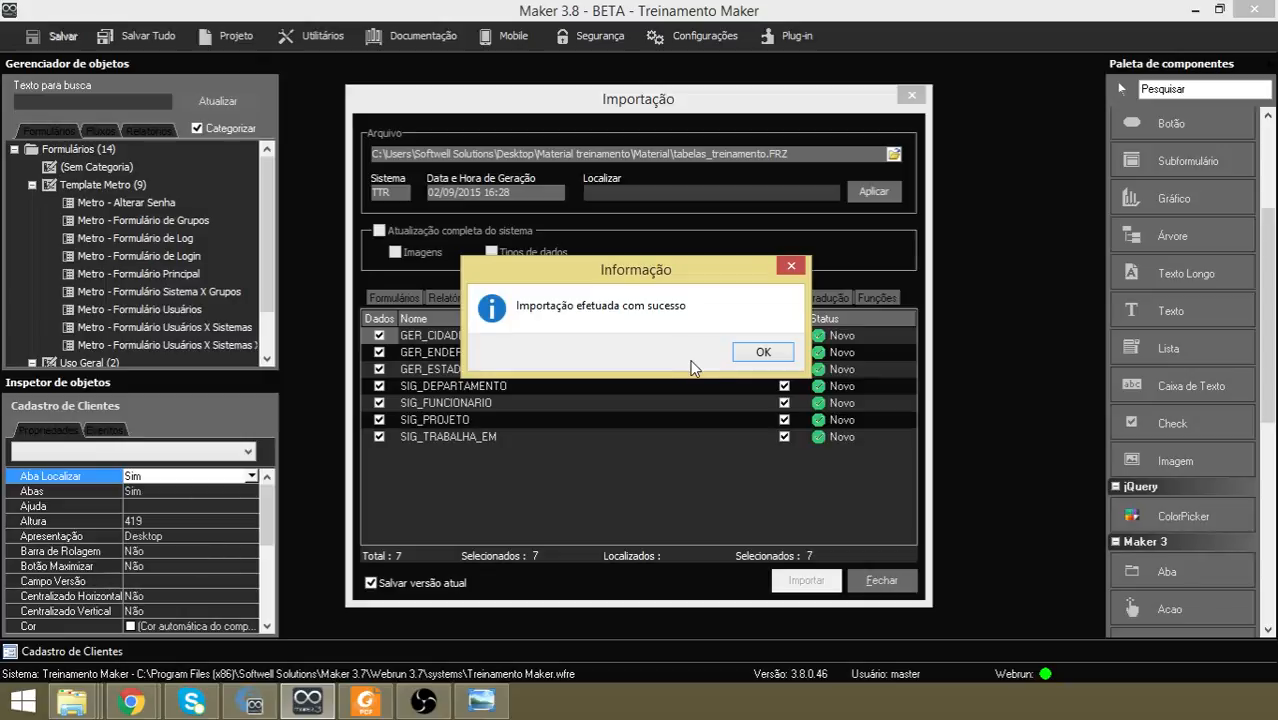
left_click(765, 351)
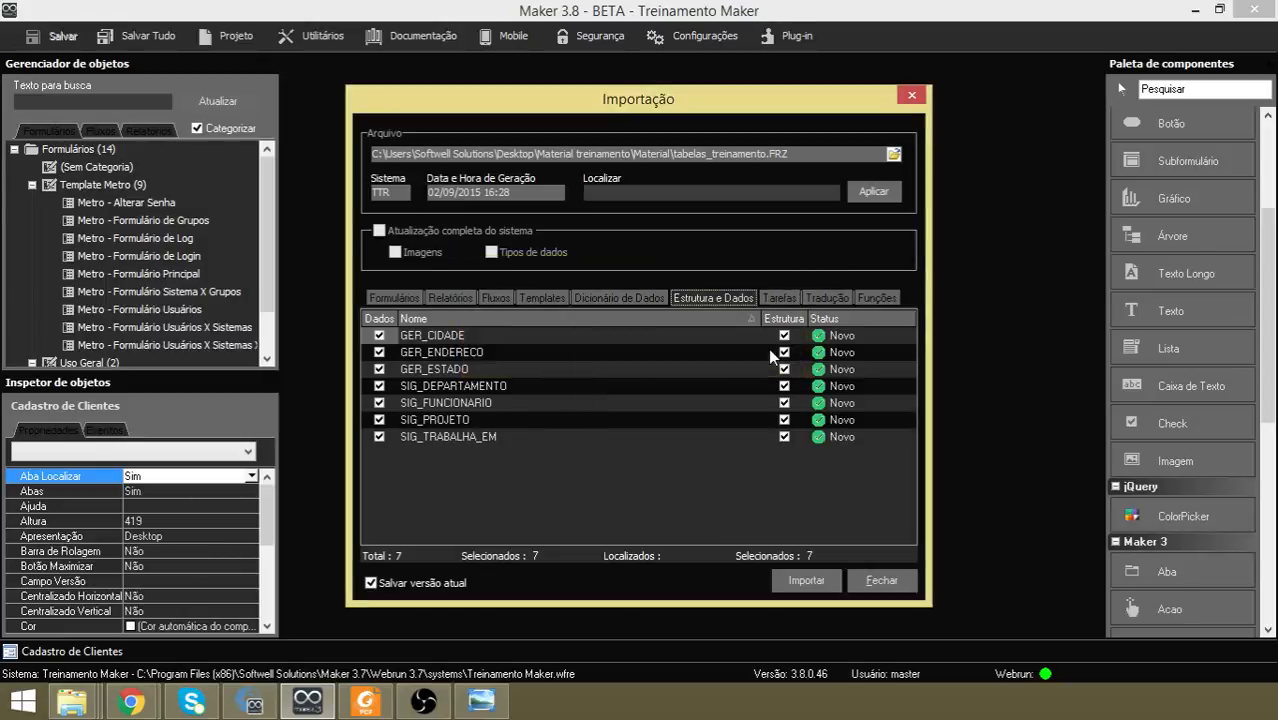
left_click(877, 585)
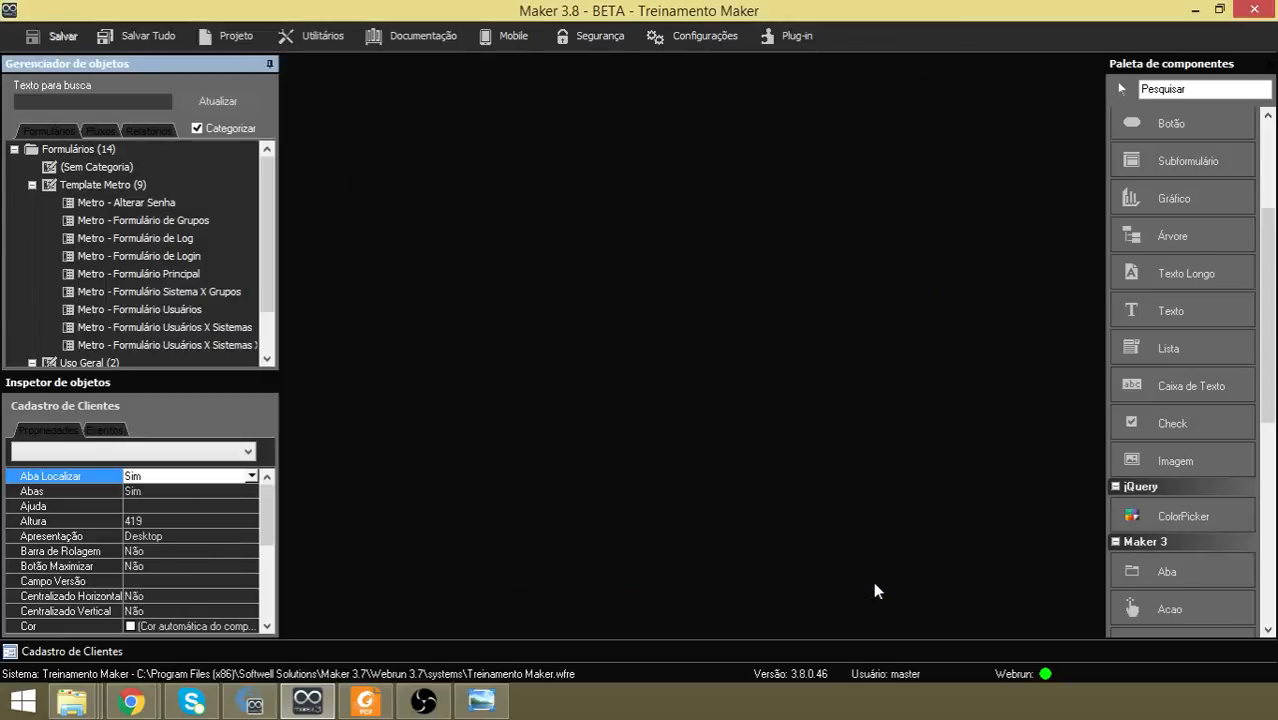
left_click(322, 37)
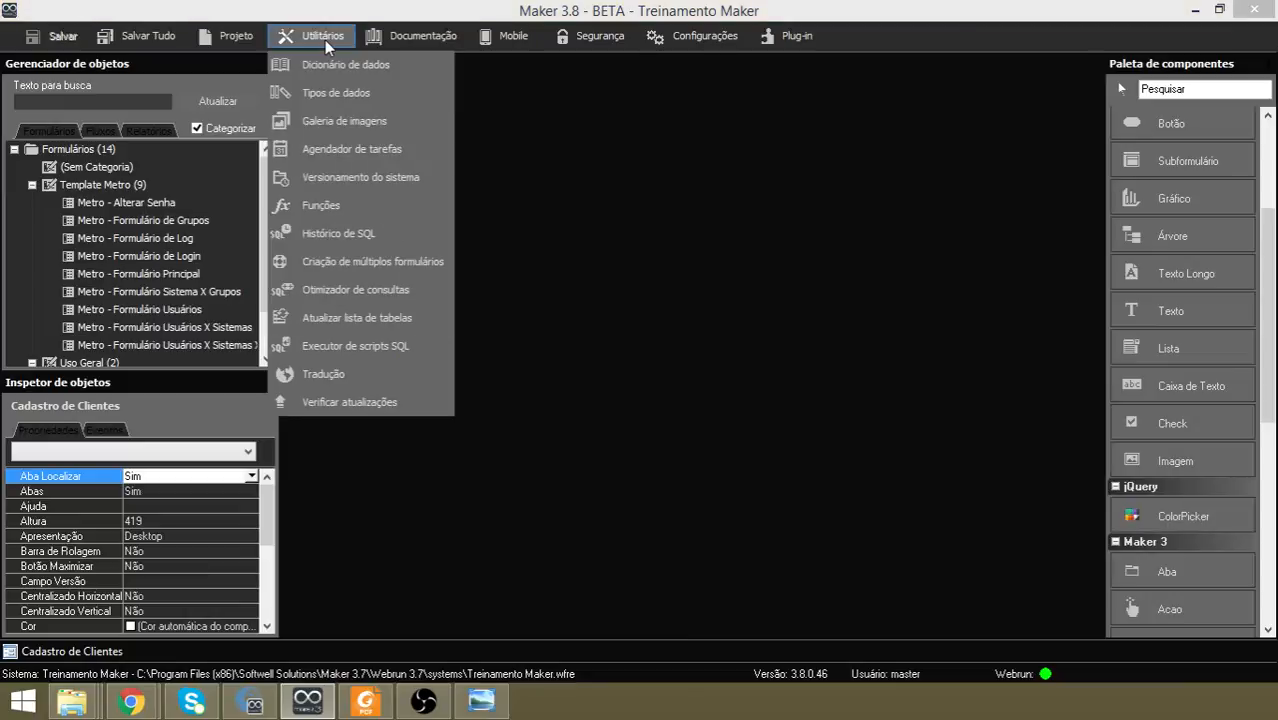
left_click(380, 346)
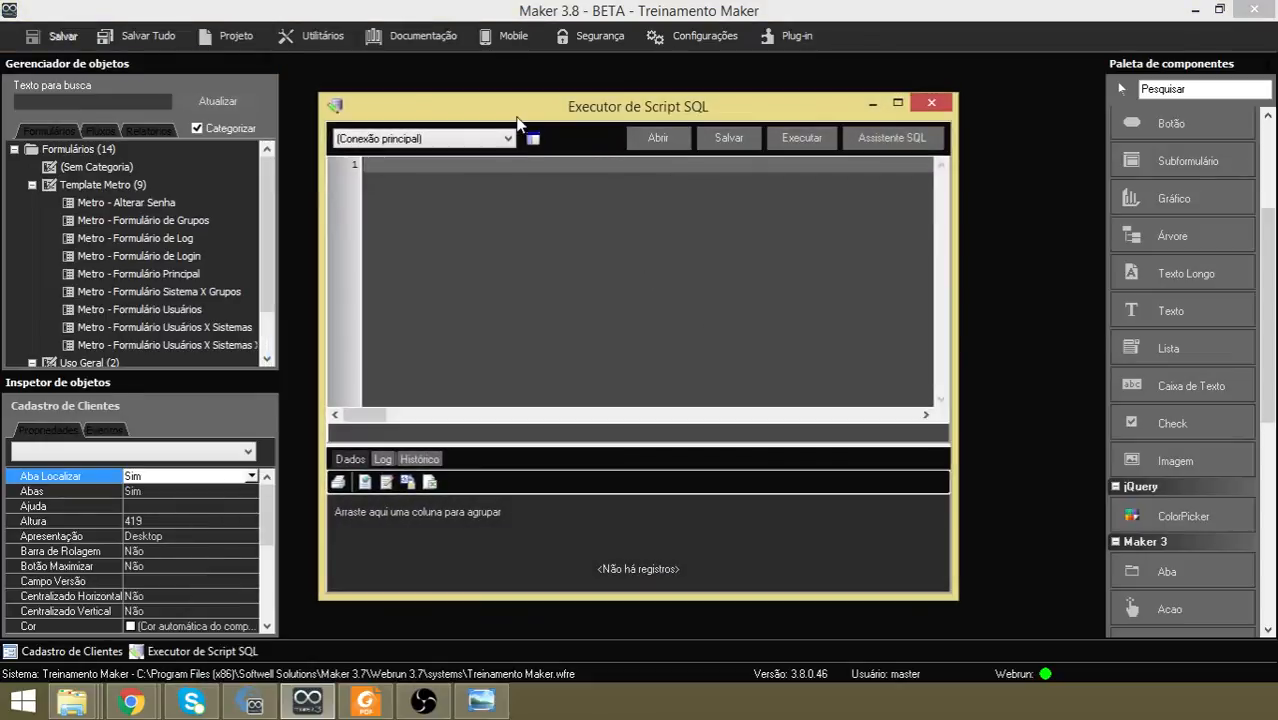
left_click(534, 140)
left_click_drag(590, 210, 579, 392)
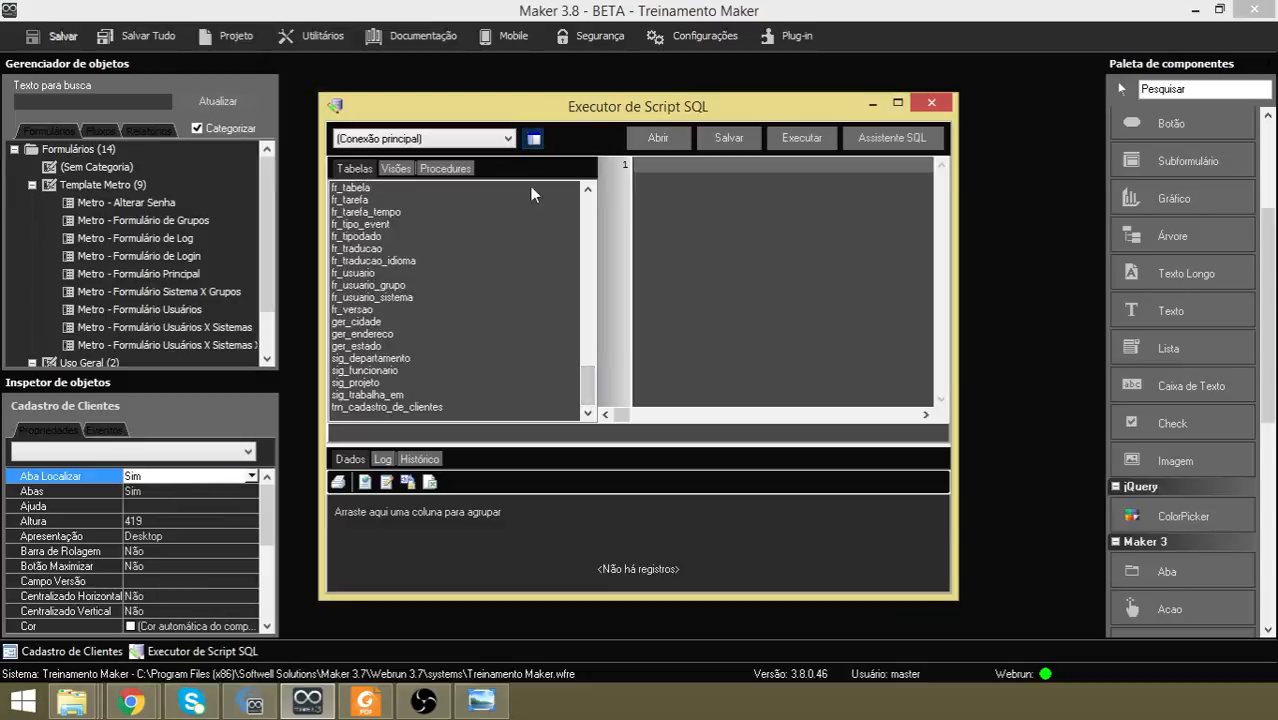
left_click(357, 324)
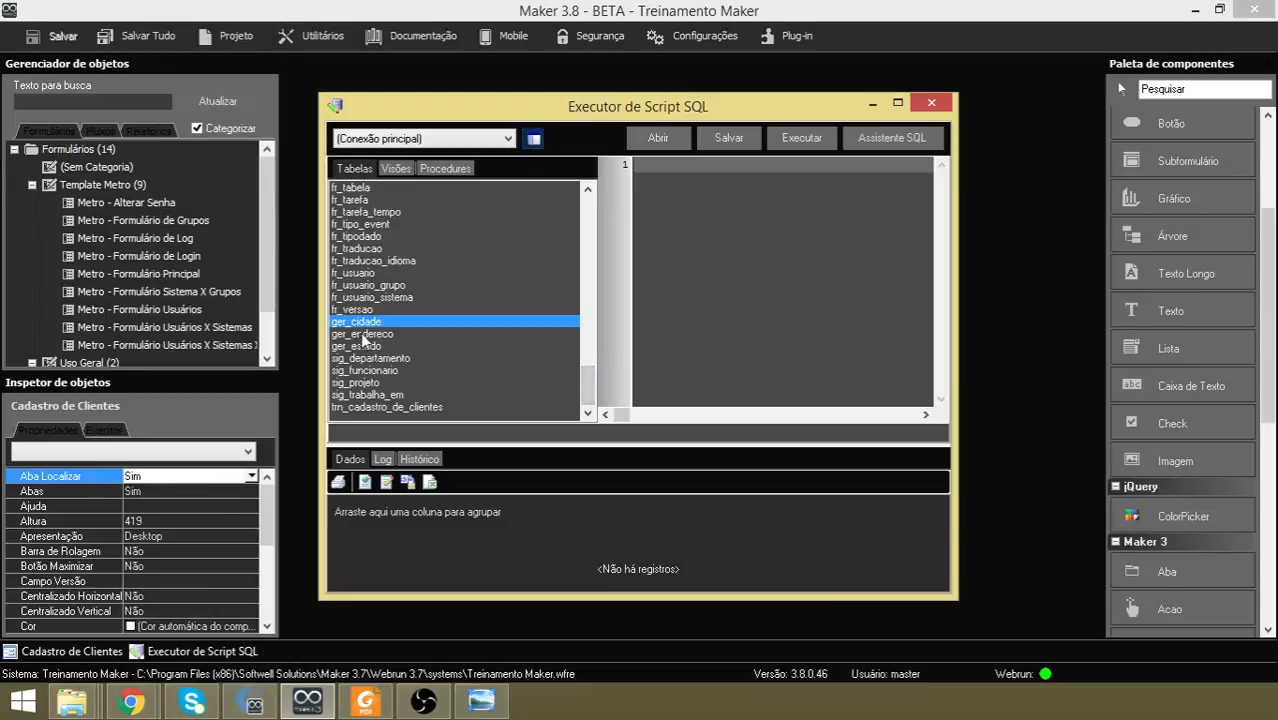
left_click(365, 346)
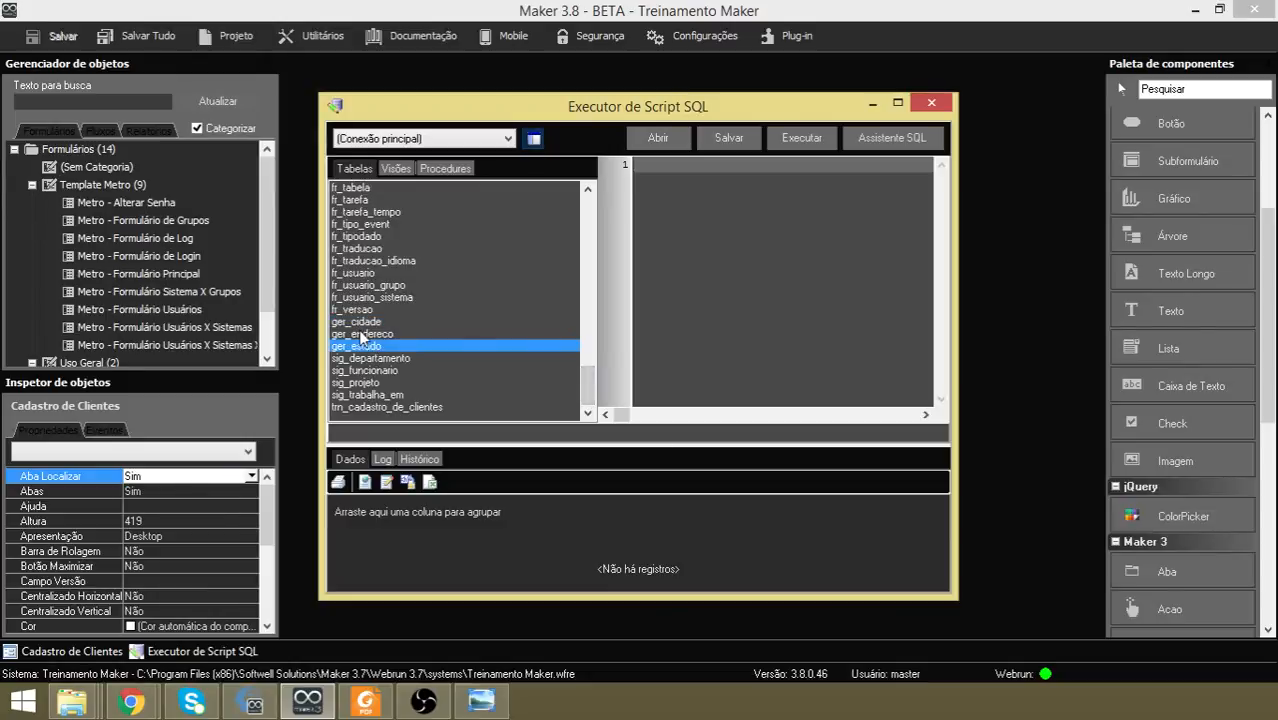
left_click(362, 334)
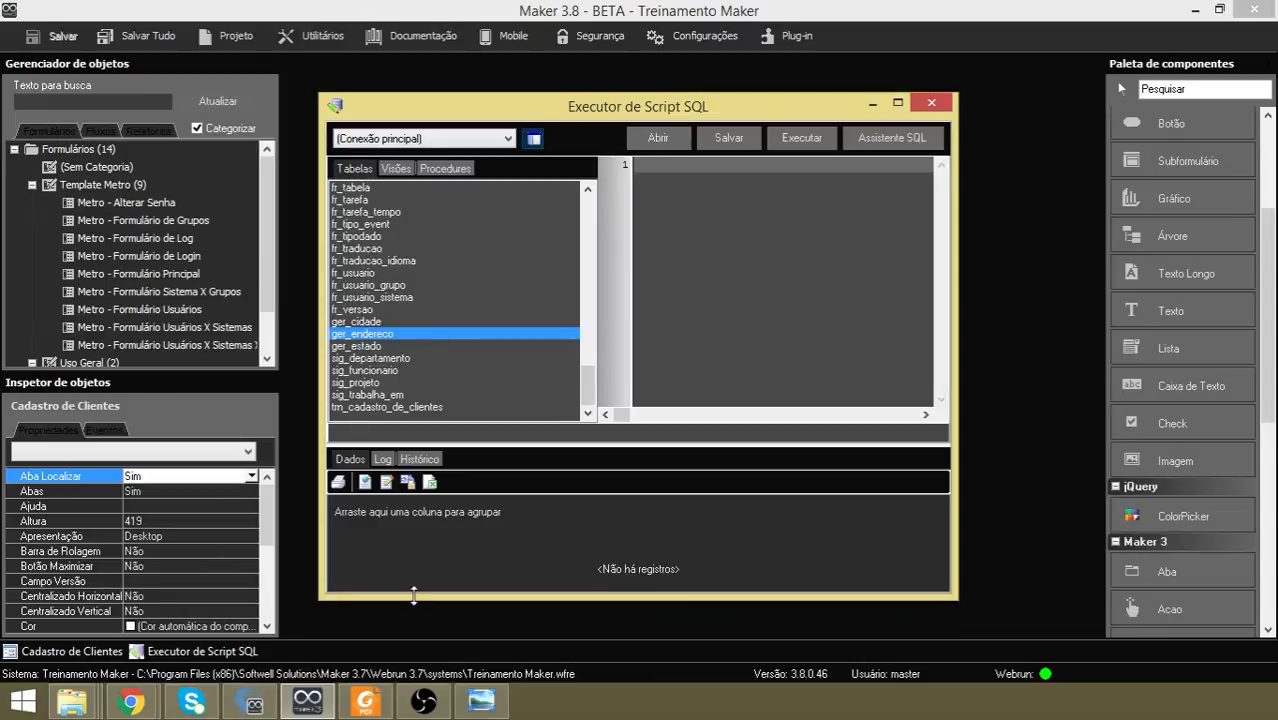
left_click(940, 108)
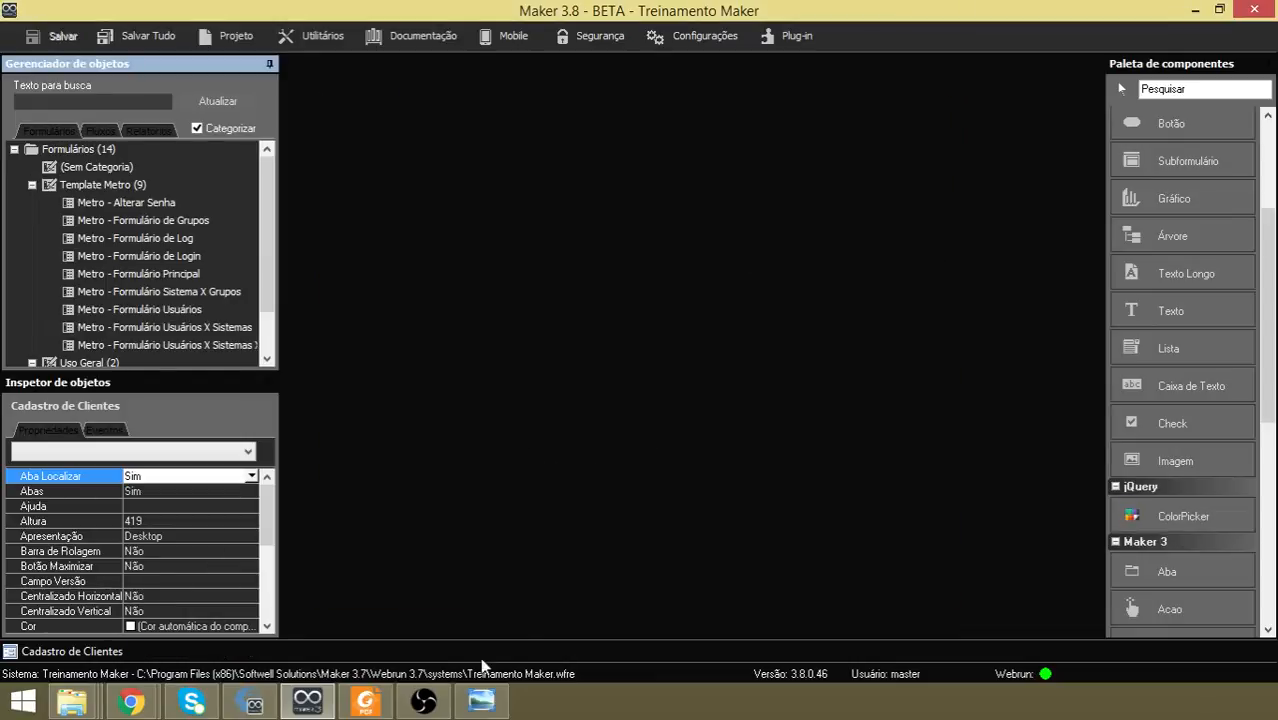
left_click(365, 702)
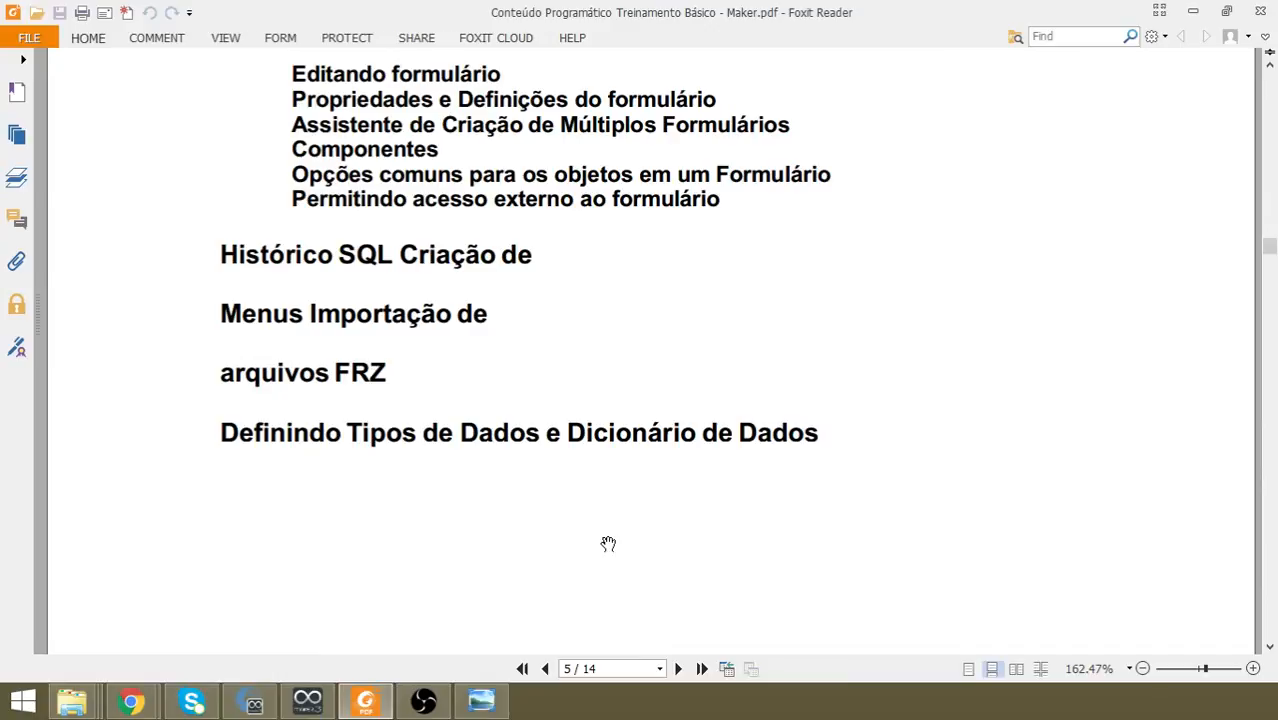
scroll(608, 543, "down", 1)
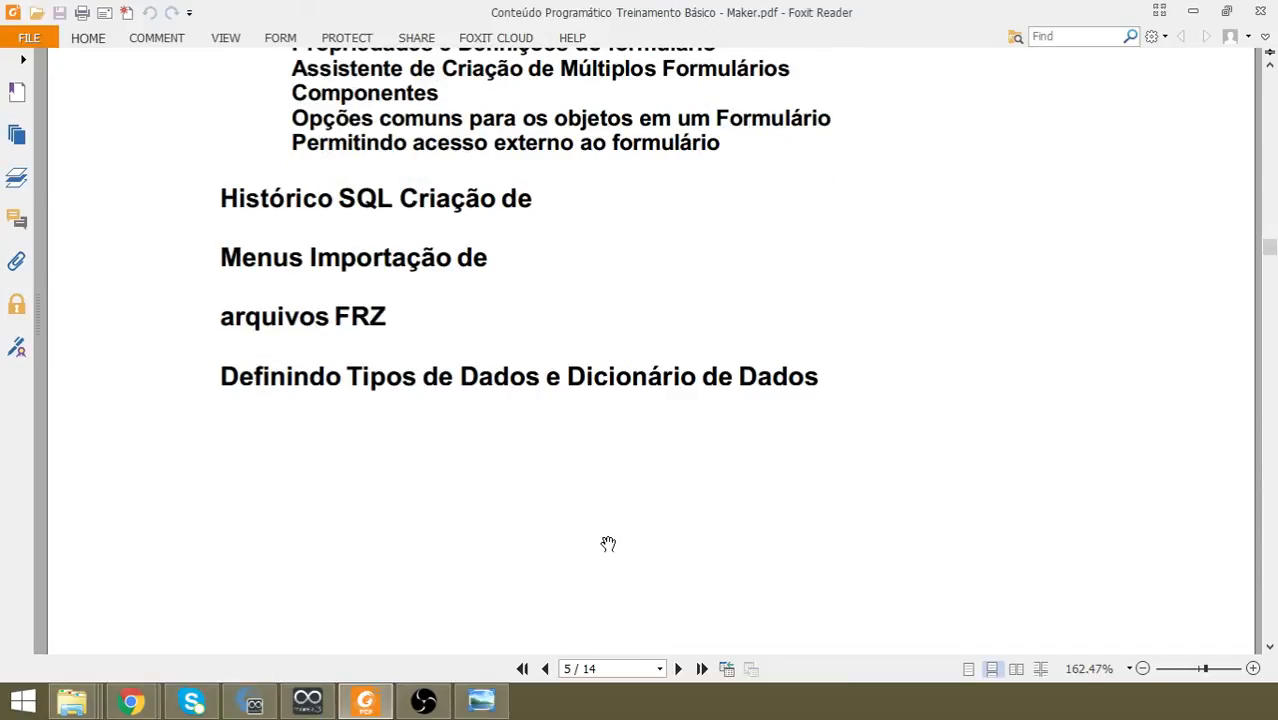
left_click(1195, 11)
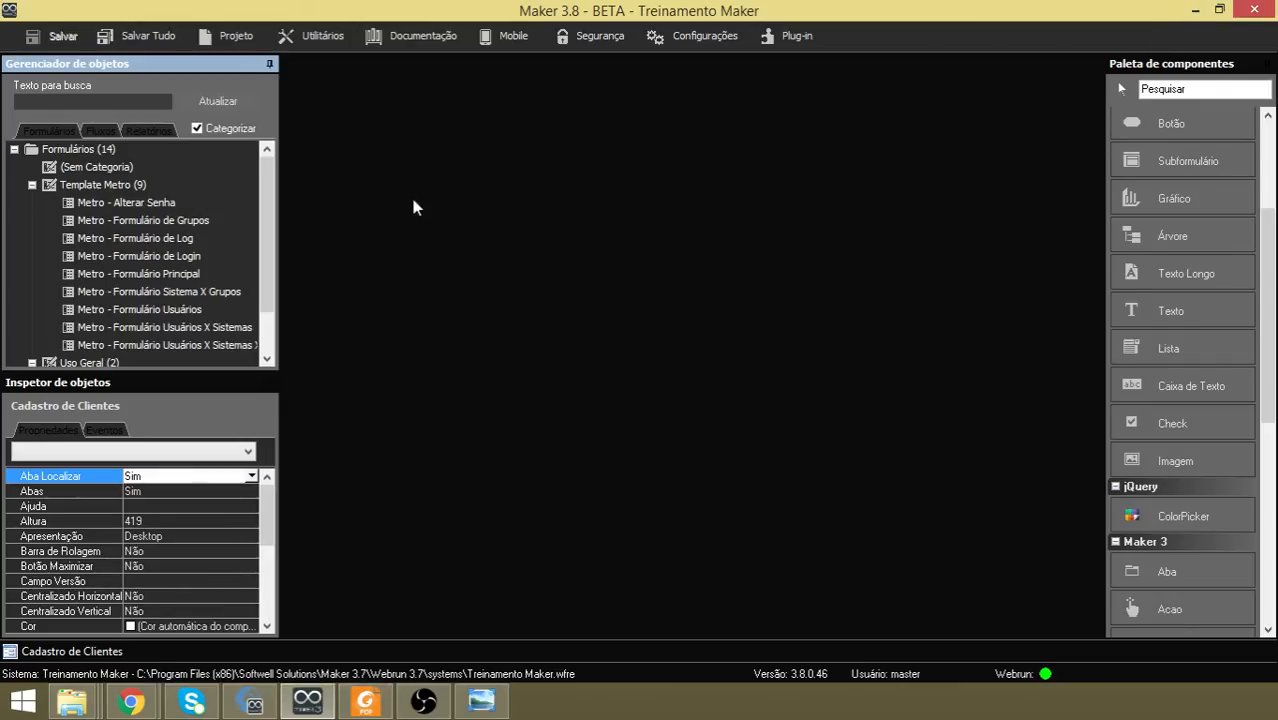
Open the Dicionário de dados from Utilitários and synchronize it with the database.
left_click(337, 39)
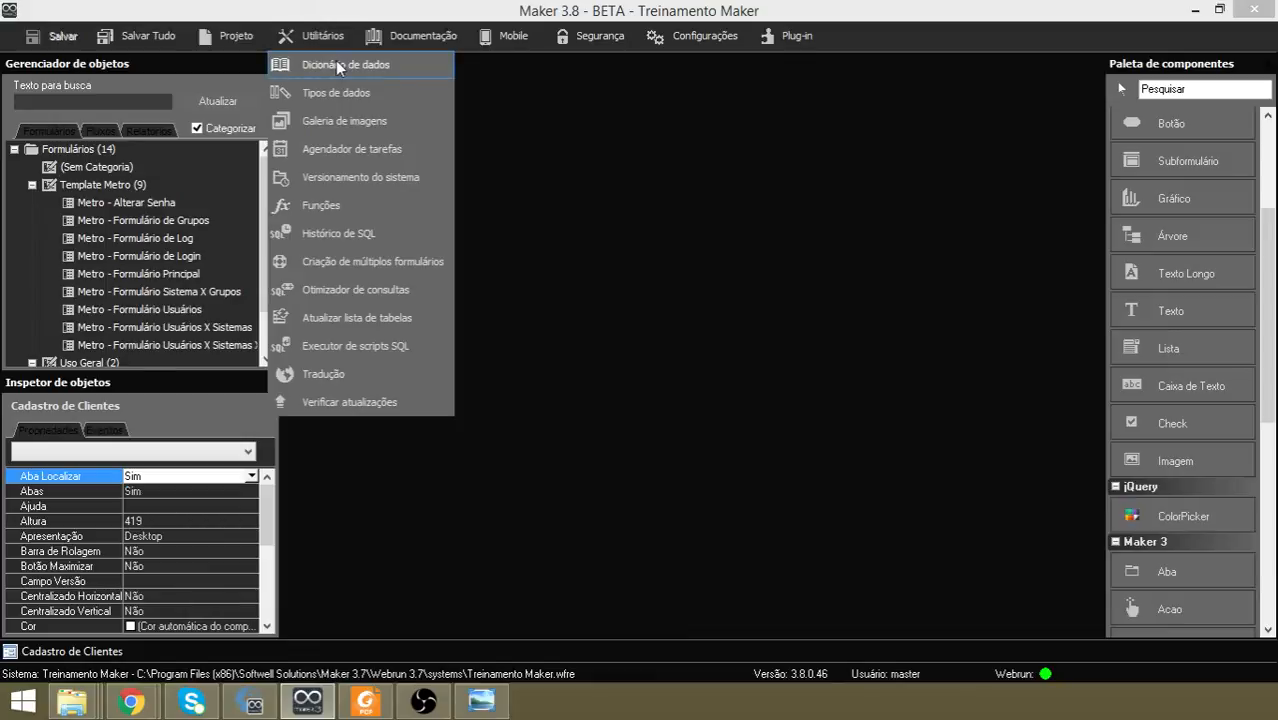
left_click(337, 66)
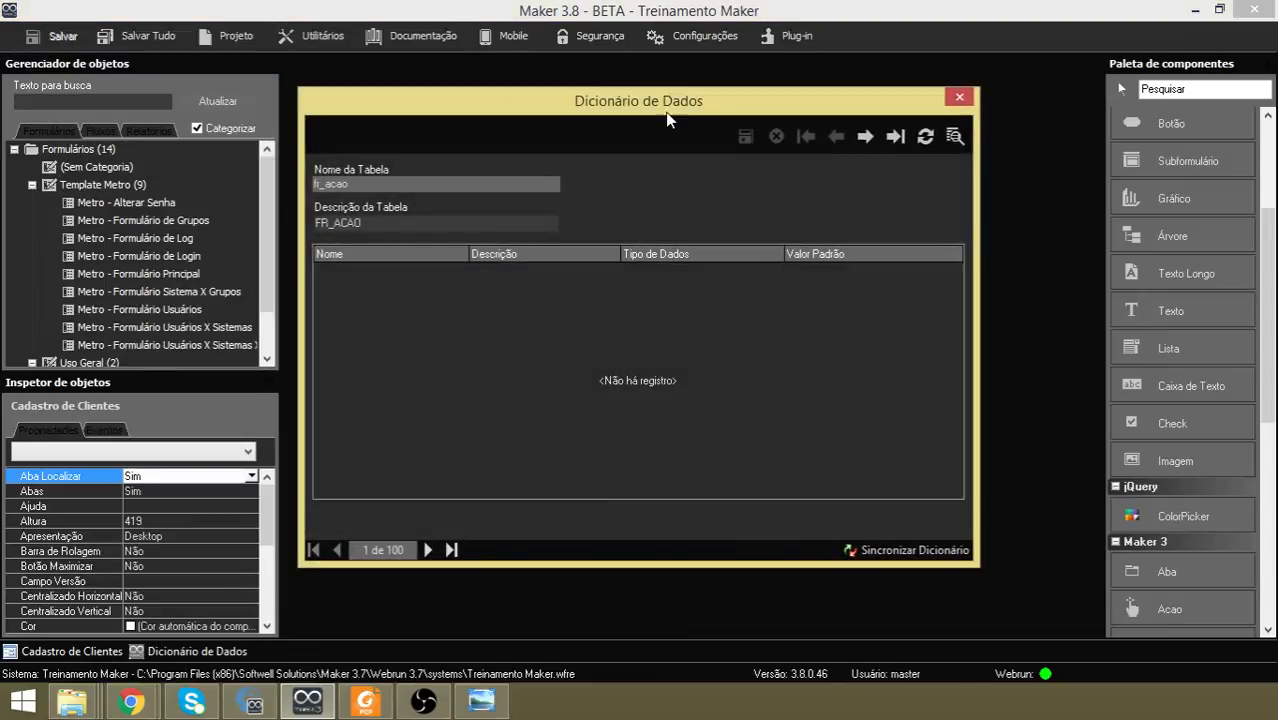
left_click(920, 560)
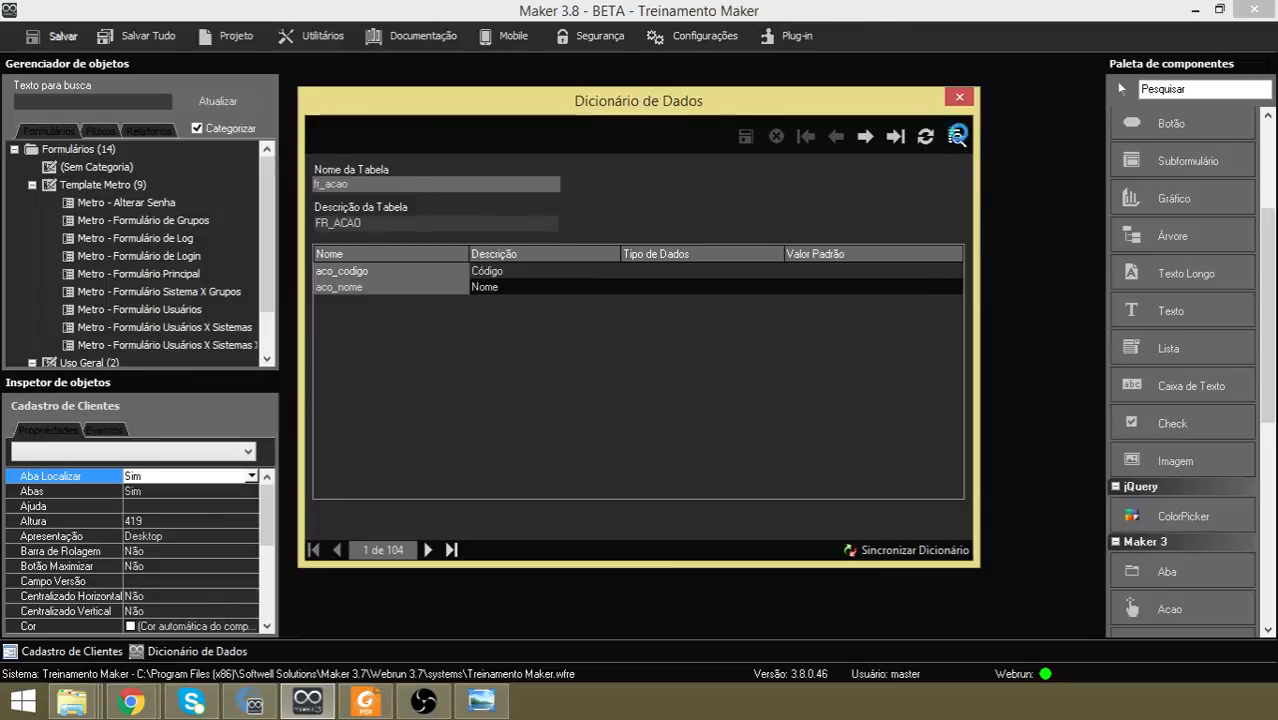
List all dictionary tables and select the imported sig_funcionario table.
left_click(955, 136)
left_click_drag(962, 214, 962, 497)
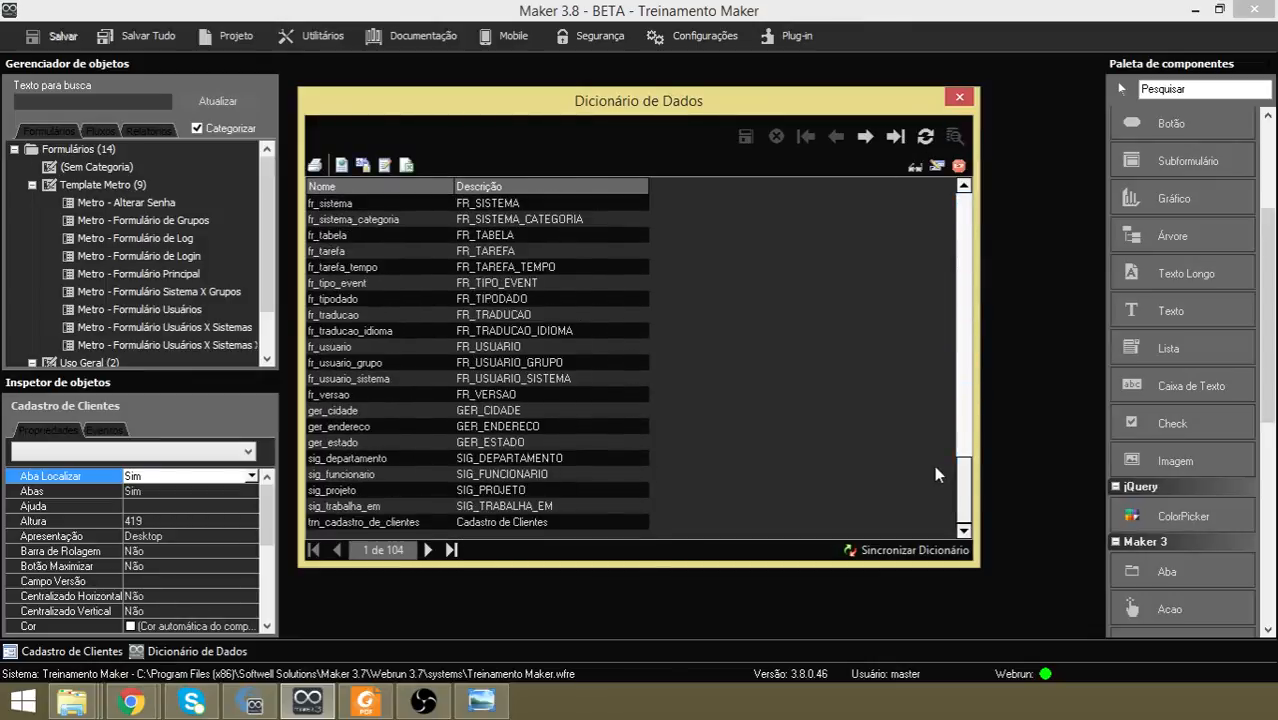
left_click(534, 476)
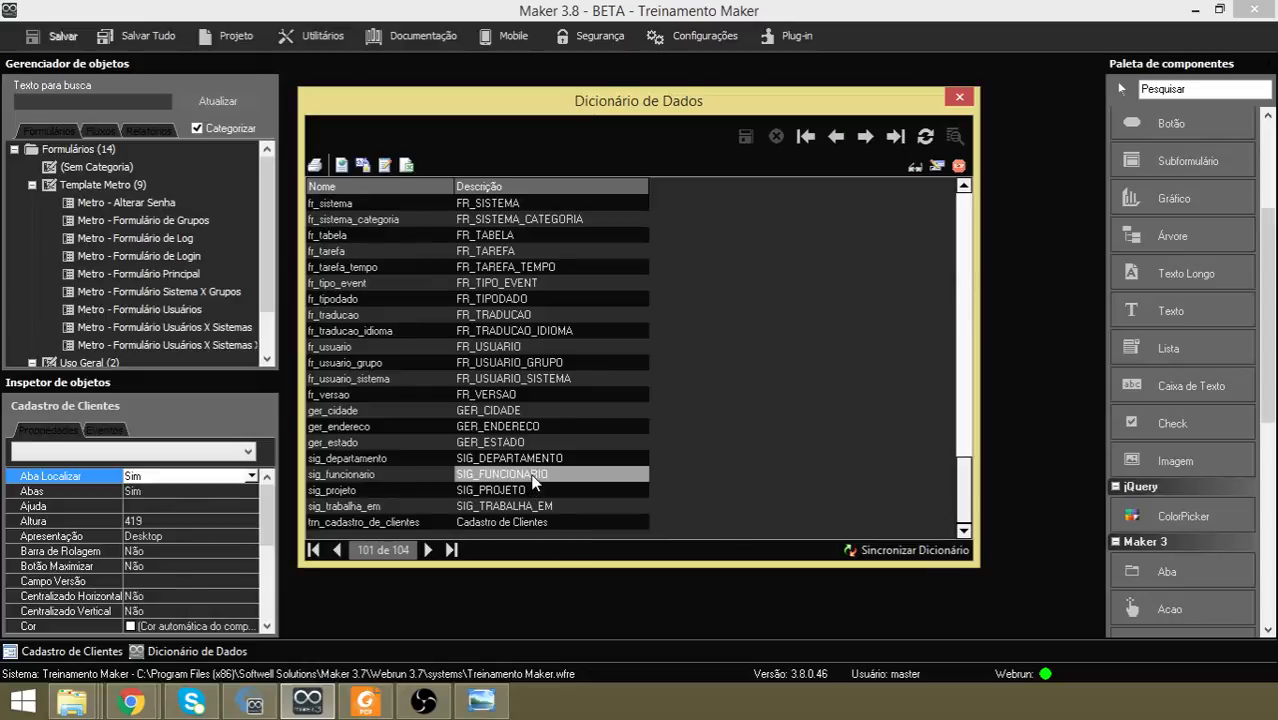
Inspect the sig_funcionario fields, then close the Data Dictionary without saving changes.
double_click(533, 476)
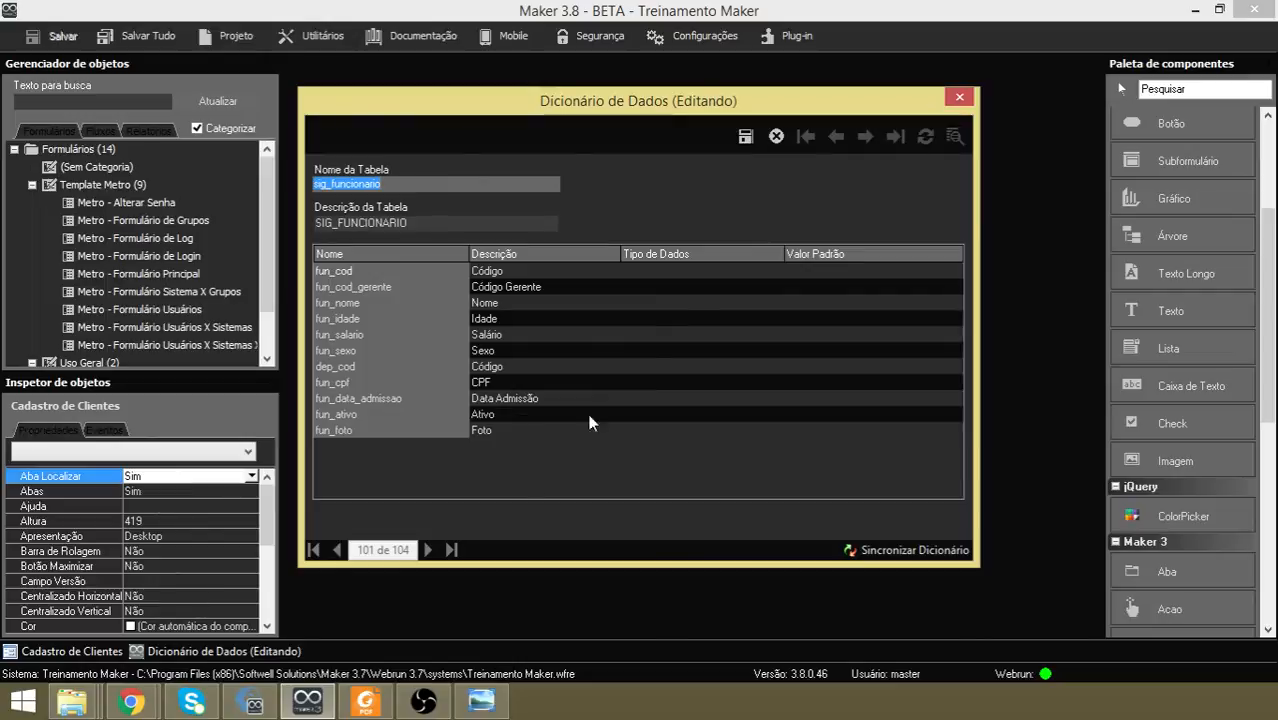
left_click(958, 100)
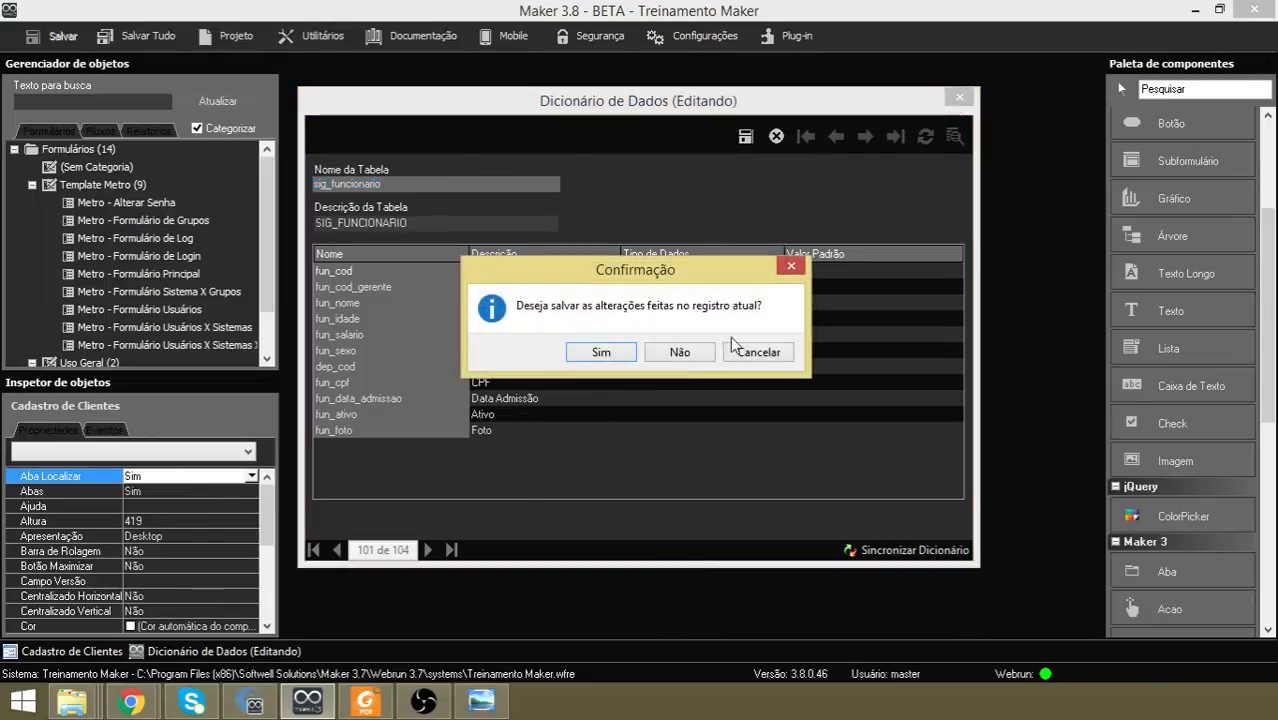
left_click(670, 352)
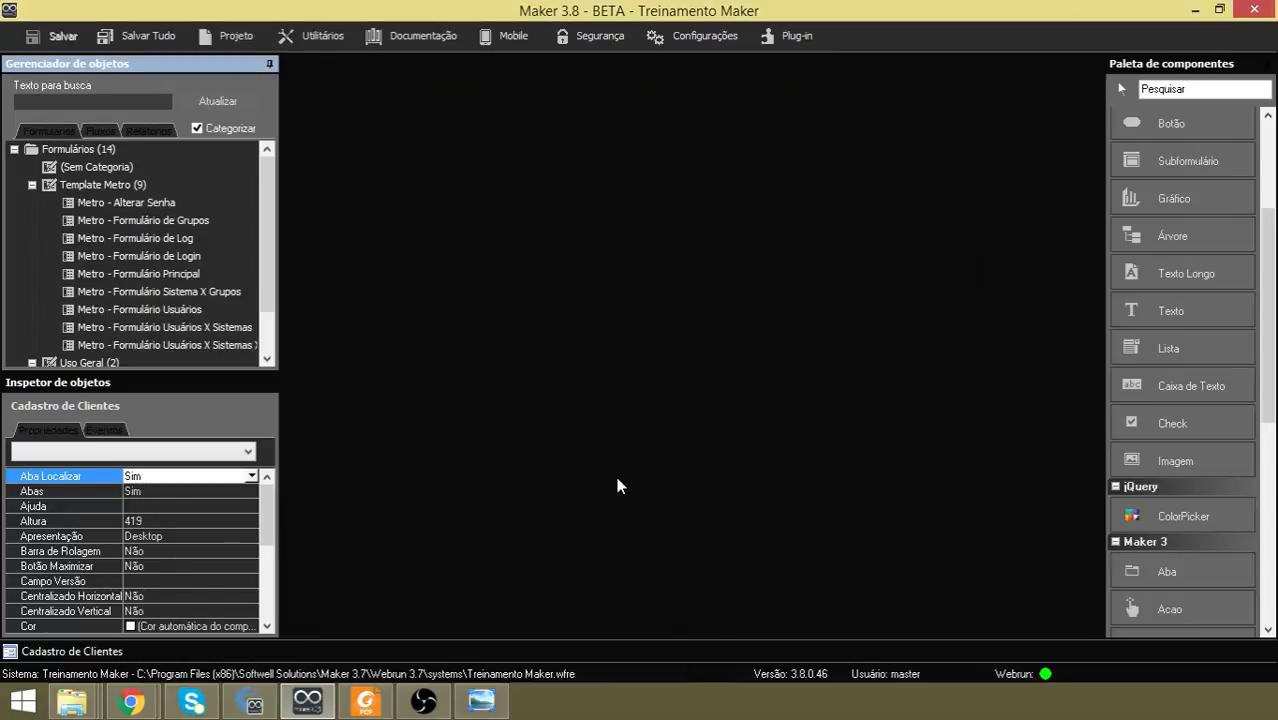